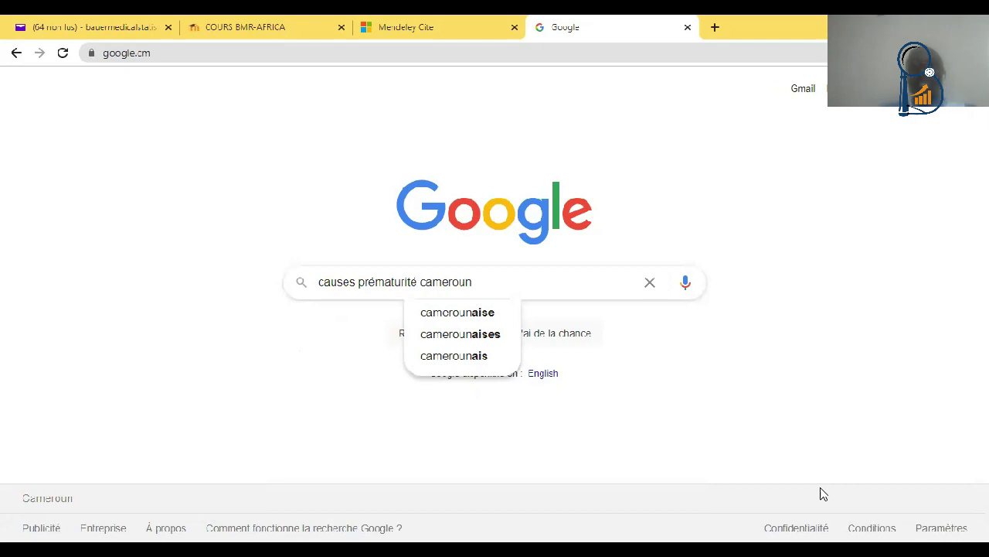
Step: Search Google for "causes prématurité cameroun" and enlarge the results page for easier reading
key(Return)
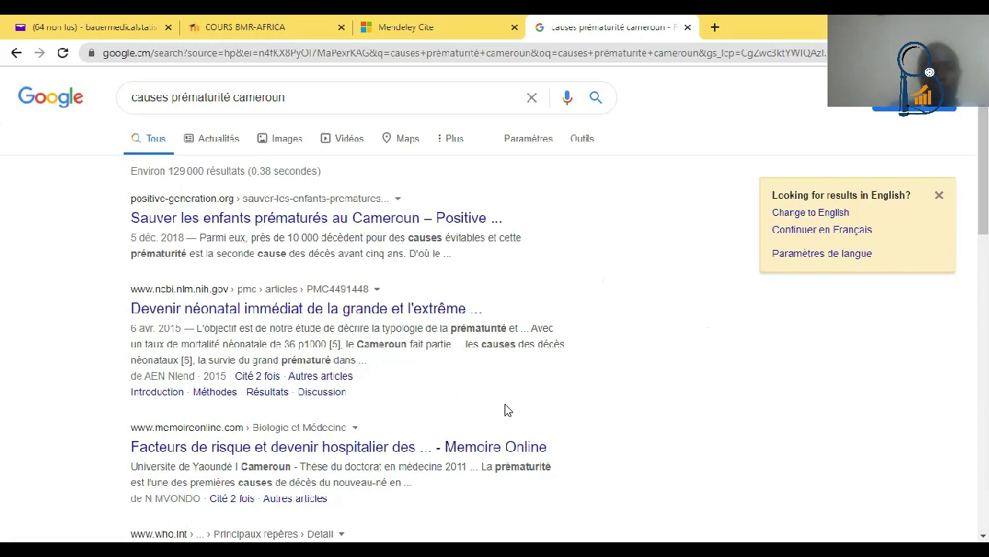
key(ctrl+plus)
key(ctrl+plus)
key(ctrl+plus)
key(ctrl+plus)
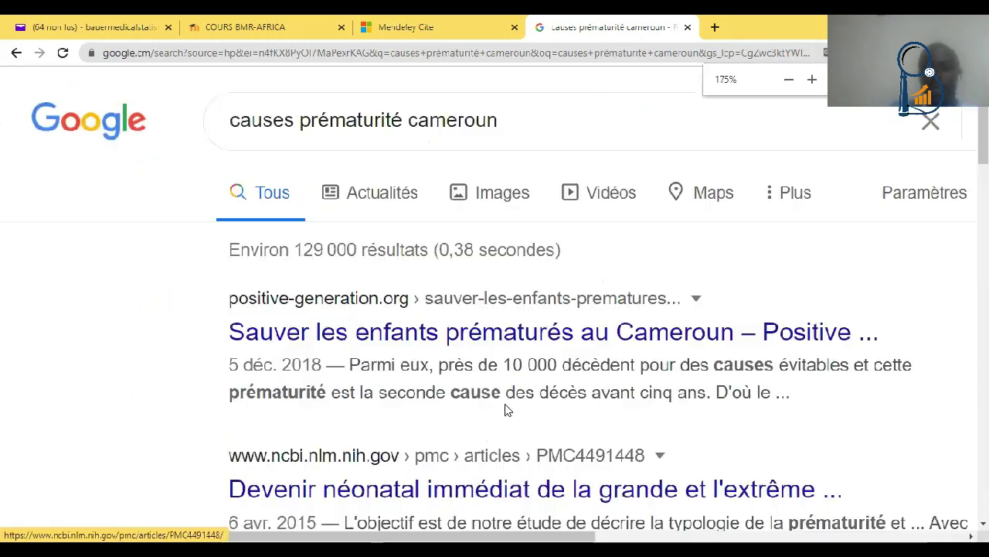
key(ctrl+minus)
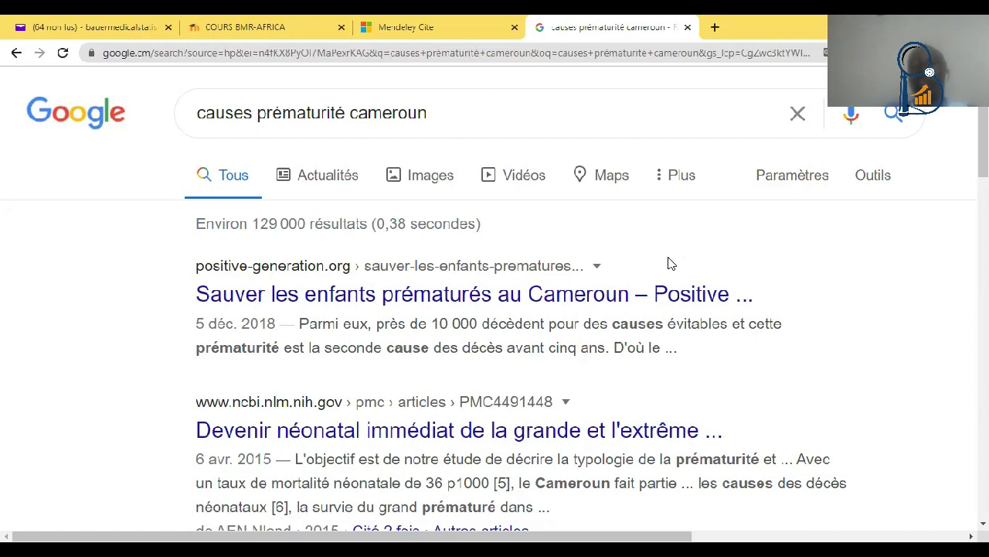
Step: Open the positive-generation.org article "Sauver les enfants prématurés au Cameroun" and skim it through to the page footer
click(412, 301)
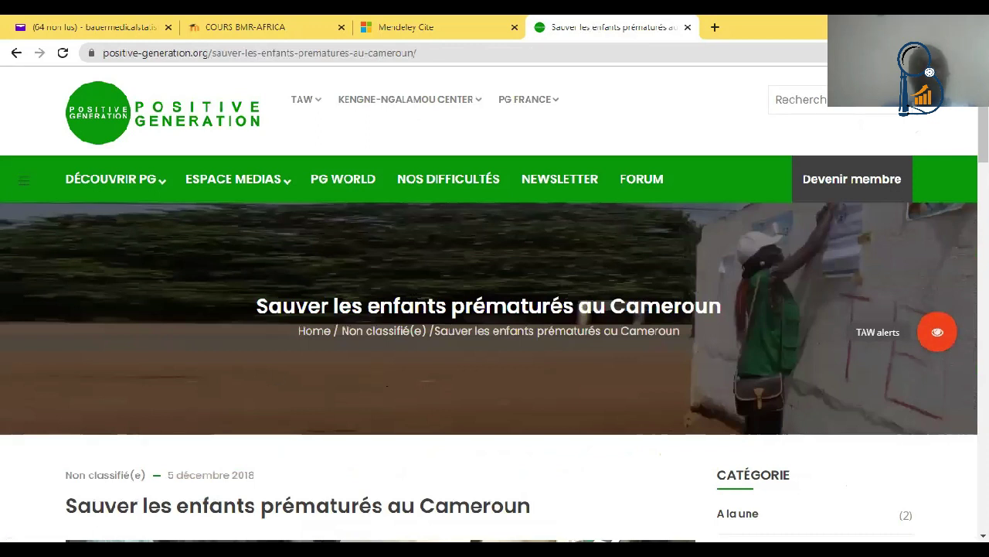
scroll(89, 241, down, 4)
scroll(89, 242, down, 4)
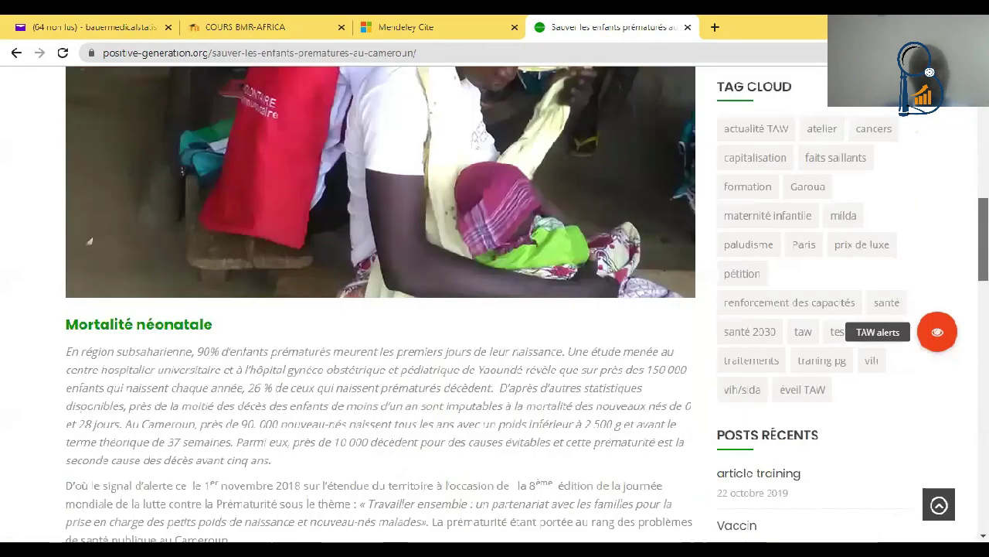
scroll(379, 309, down, 1)
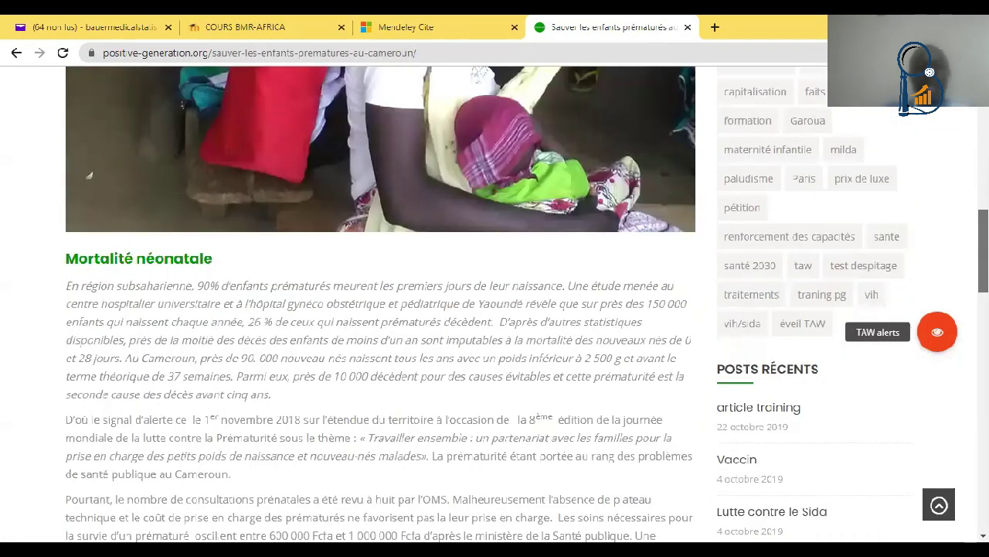
scroll(46, 232, down, 2)
scroll(129, 229, up, 1)
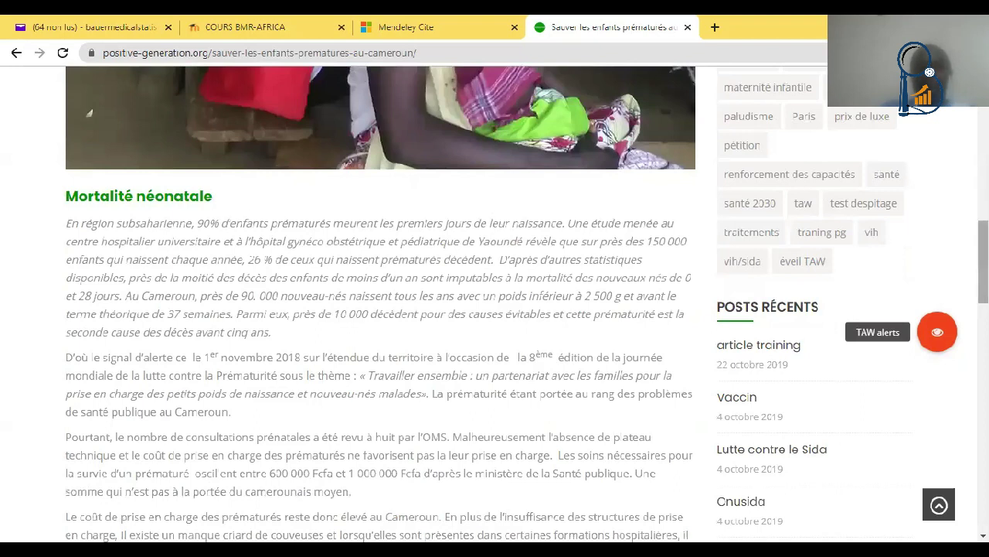
scroll(379, 309, down, 5)
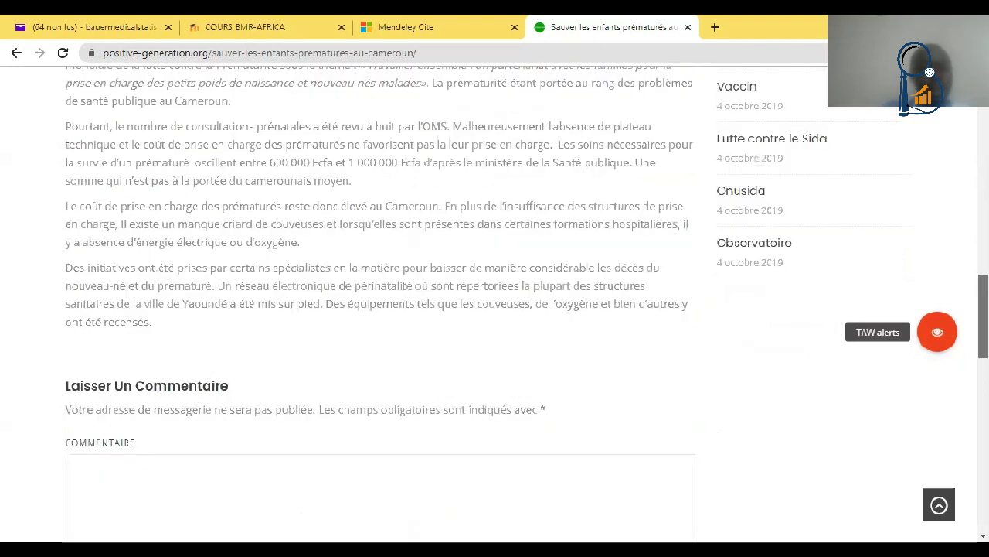
scroll(952, 408, down, 1)
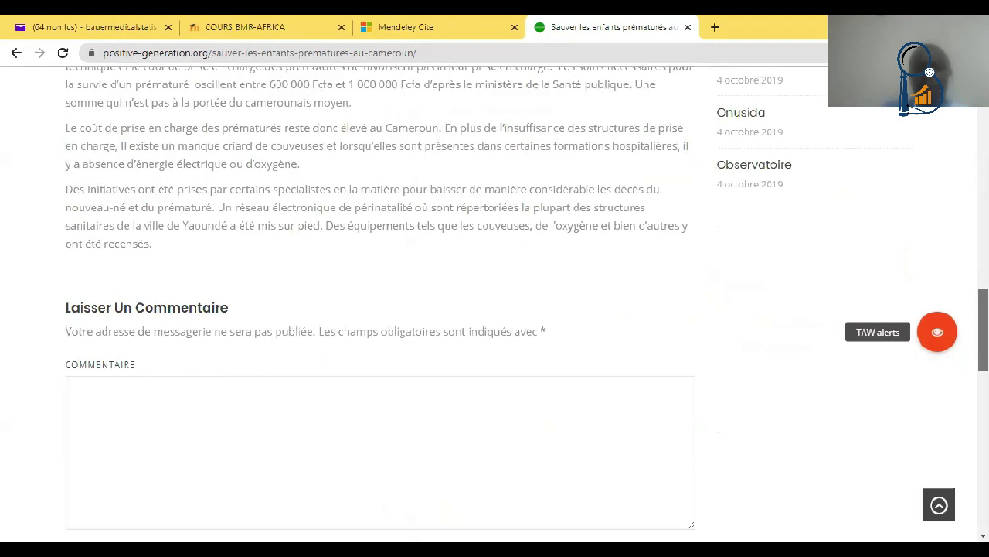
scroll(953, 408, down, 2)
scroll(952, 408, down, 5)
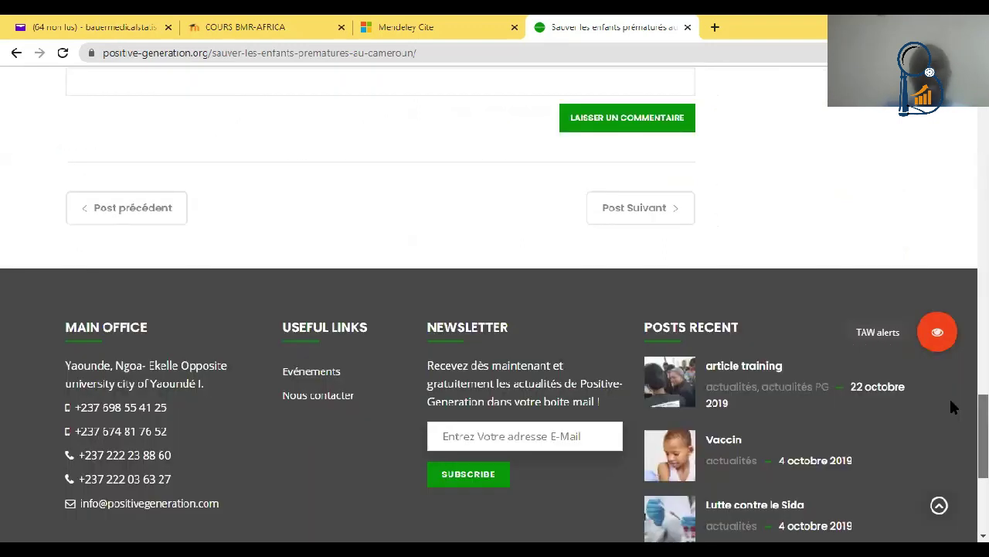
Step: Reread the "Mortalité néonatale" section of the article and examine its text, photo and header
scroll(949, 397, up, 5)
scroll(379, 301, up, 9)
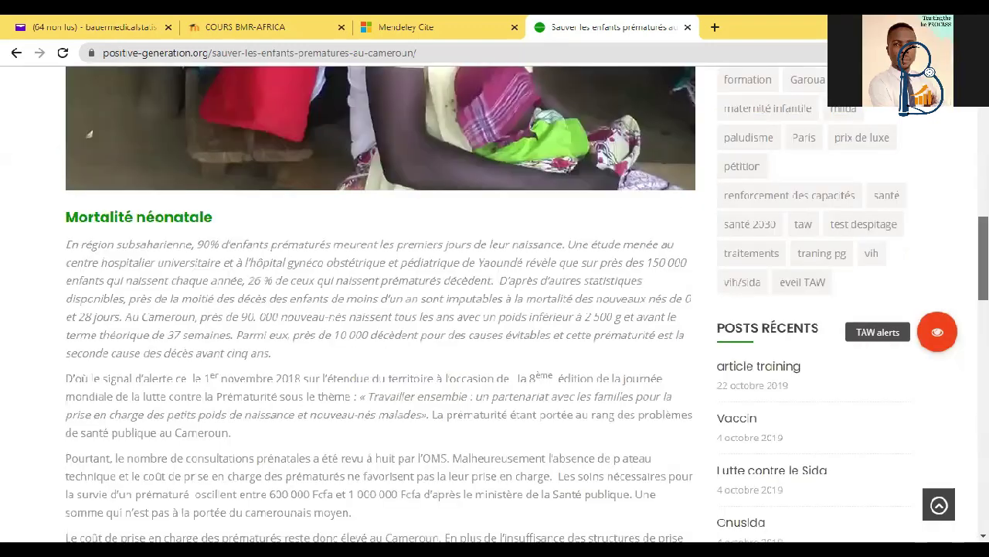
scroll(379, 301, up, 1)
scroll(378, 302, up, 1)
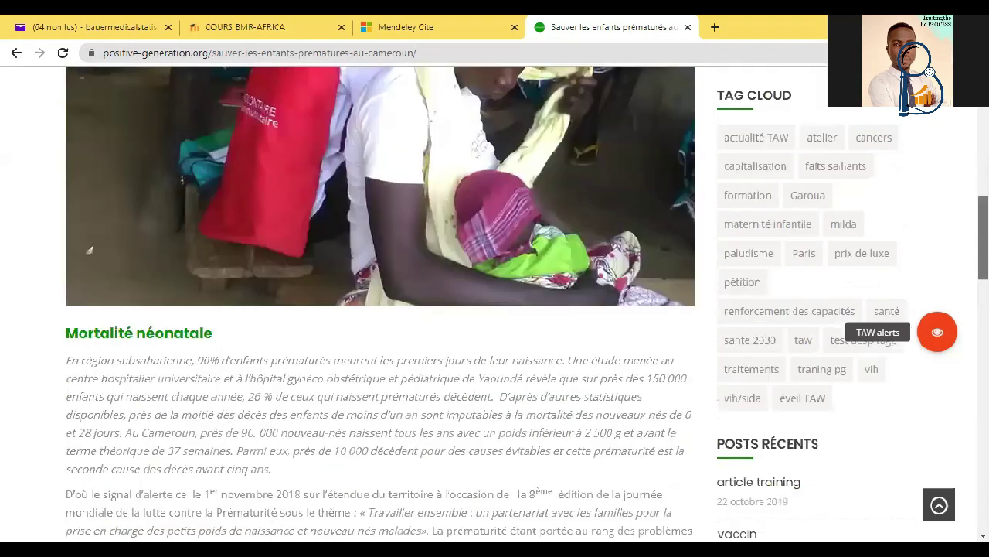
scroll(379, 302, down, 4)
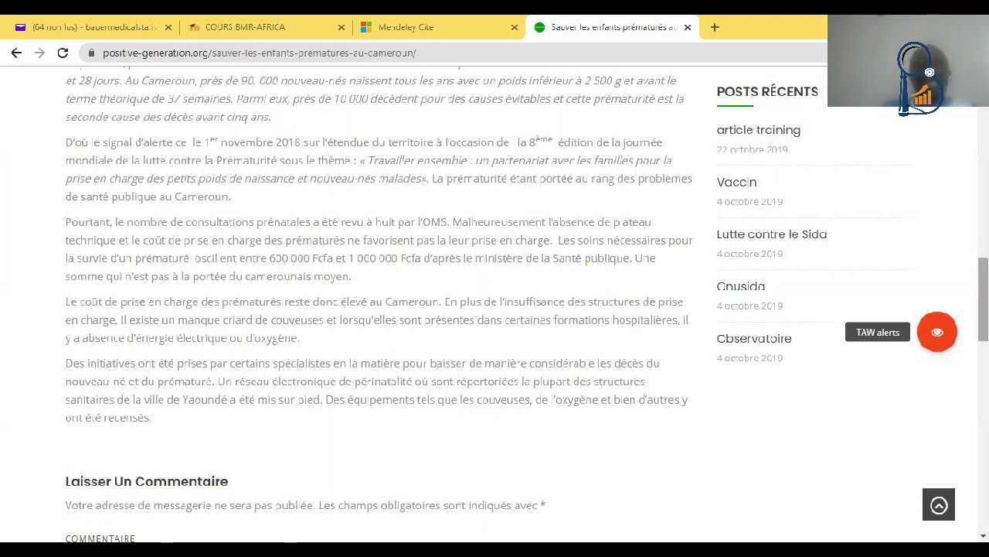
scroll(615, 167, up, 3)
scroll(614, 166, down, 1)
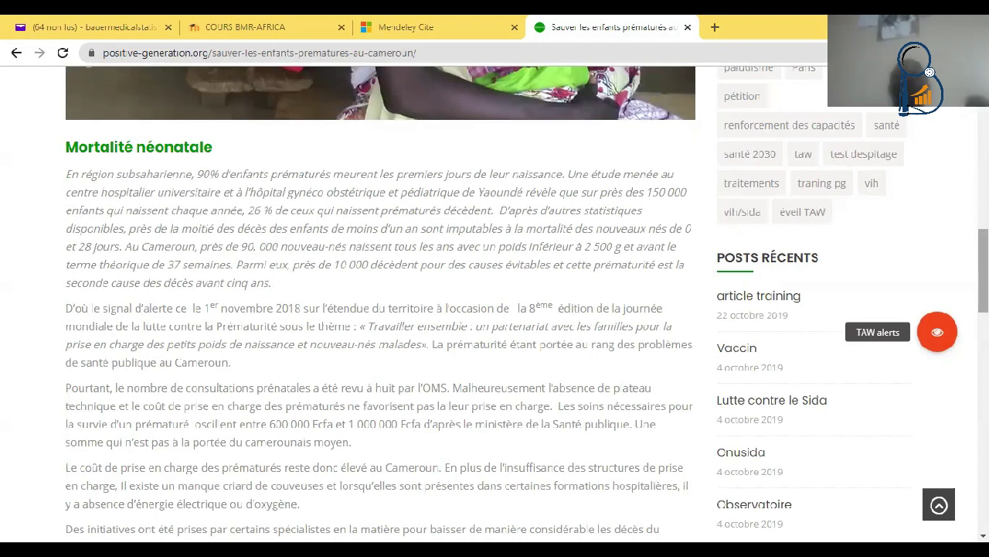
scroll(89, 475, up, 5)
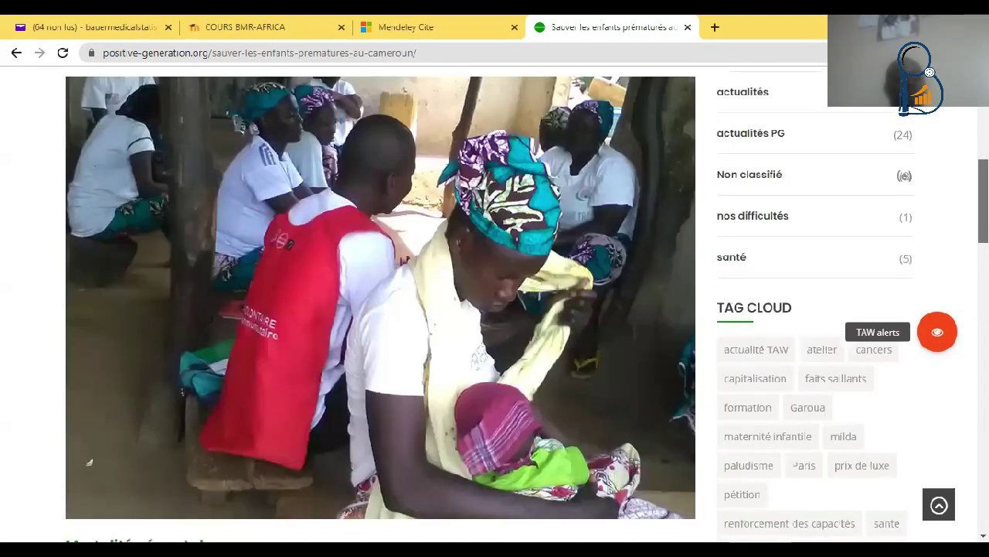
scroll(36, 80, up, 6)
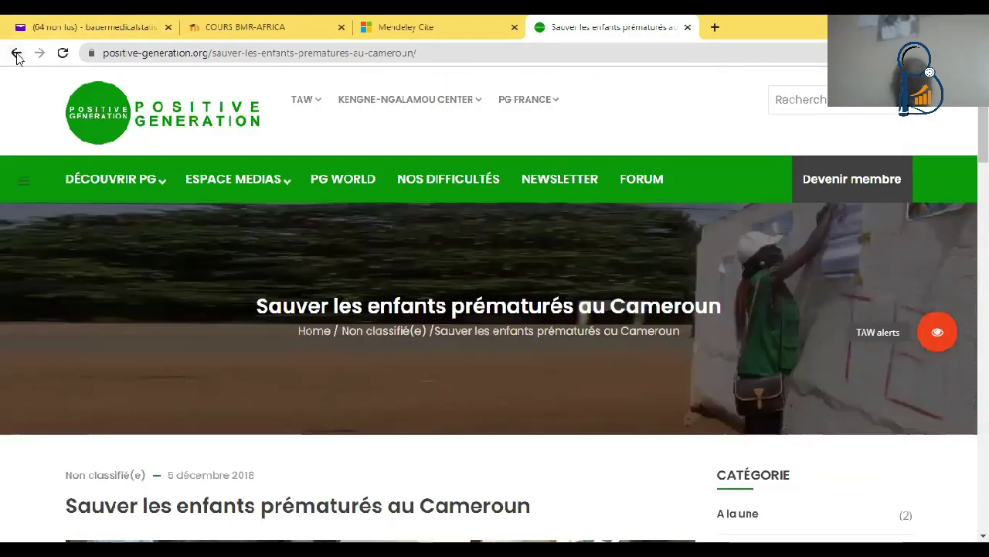
Step: Return to the search results and open the NCBI article "Devenir néonatal immédiat de la grande et l'extrême prématurité"
click(16, 53)
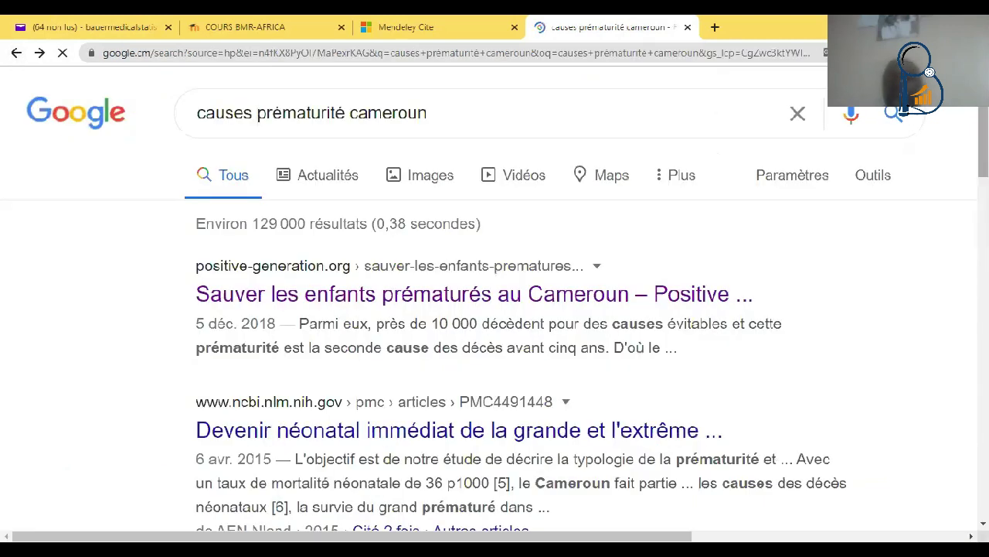
scroll(394, 288, down, 2)
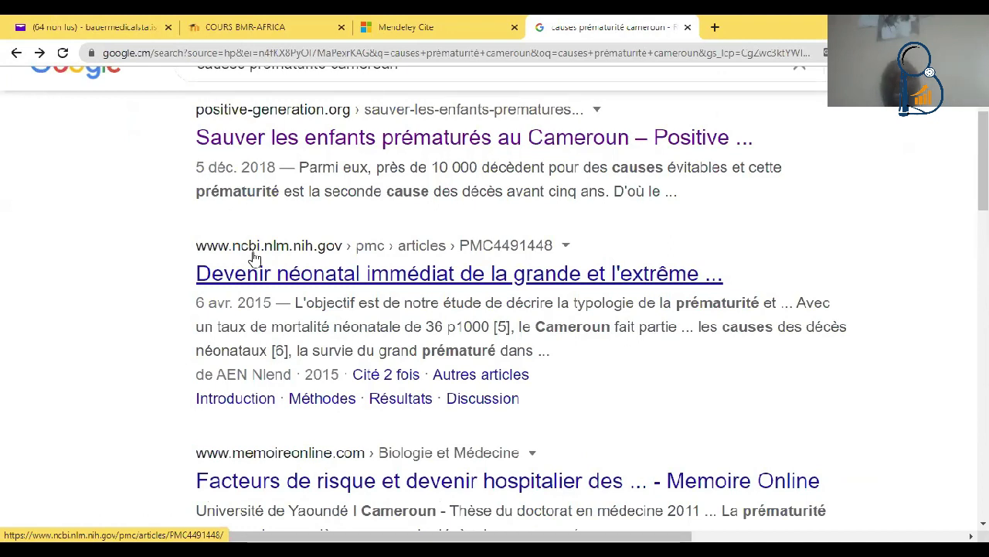
click(495, 274)
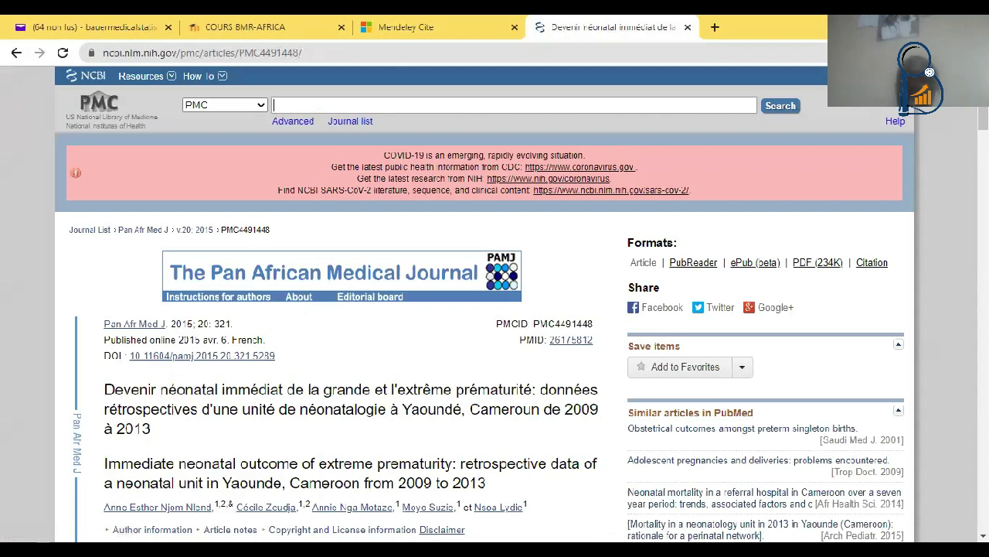
Step: Examine the article's journal header, title and abstract, and skim through its methods and results up to Figure 3
scroll(312, 263, down, 2)
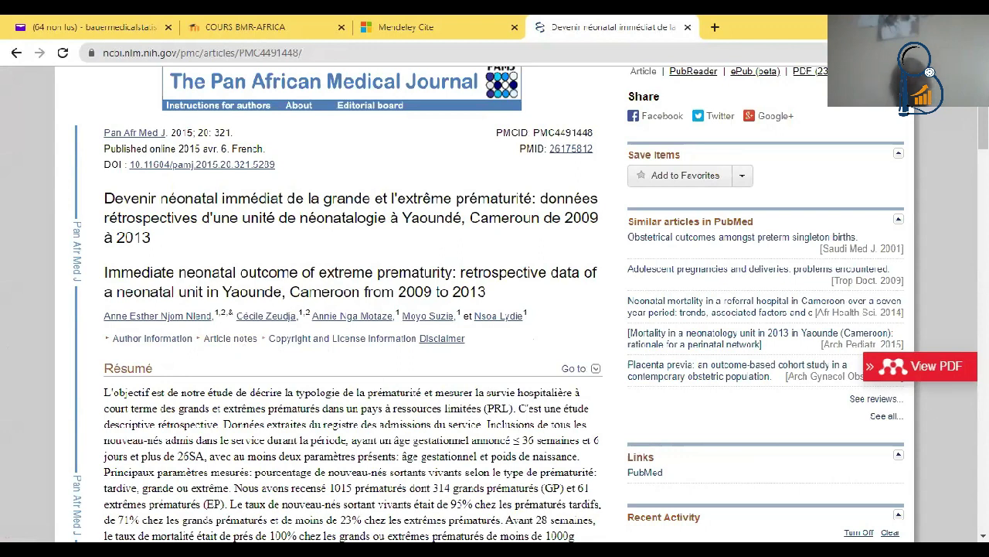
scroll(494, 309, down, 2)
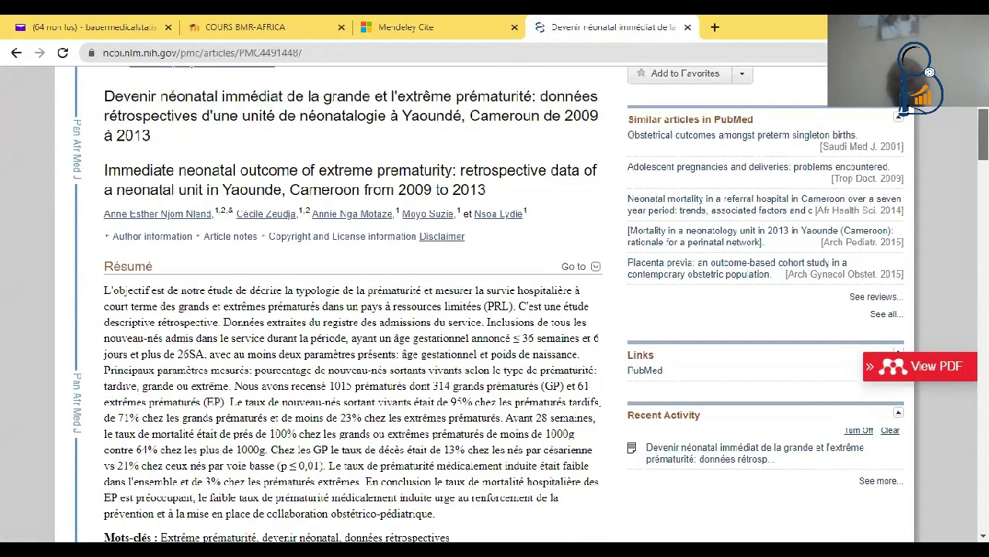
scroll(494, 309, up, 4)
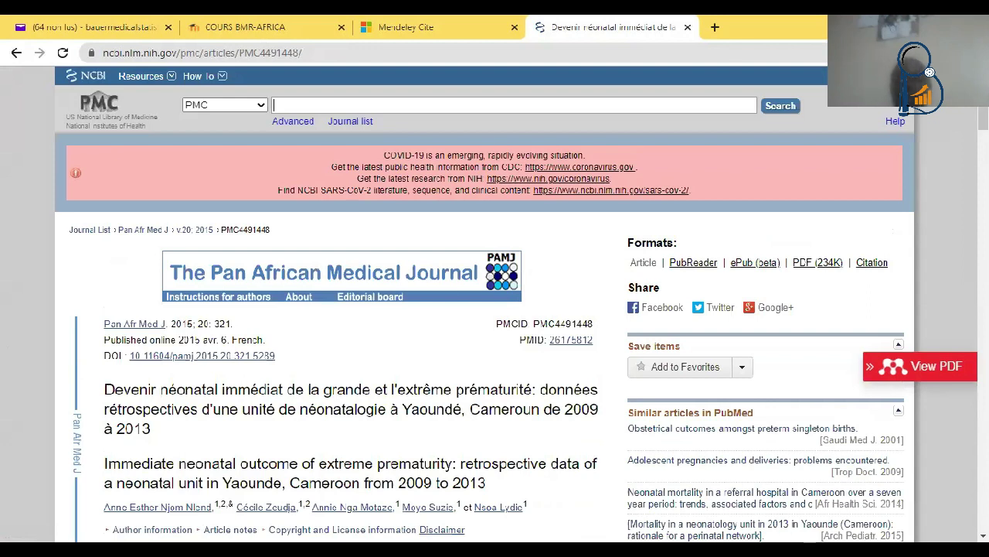
scroll(495, 309, down, 5)
scroll(495, 309, down, 5)
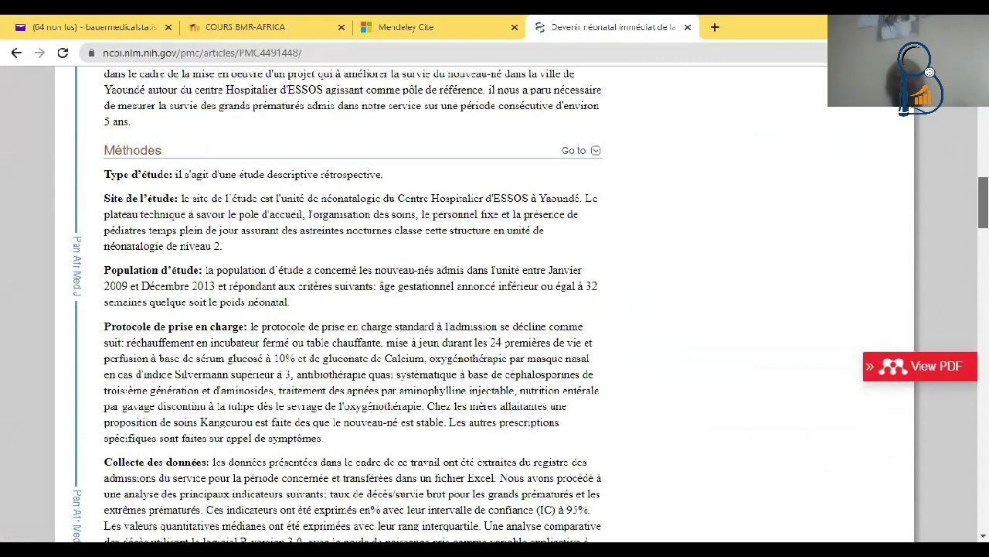
scroll(495, 310, down, 10)
scroll(495, 309, down, 3)
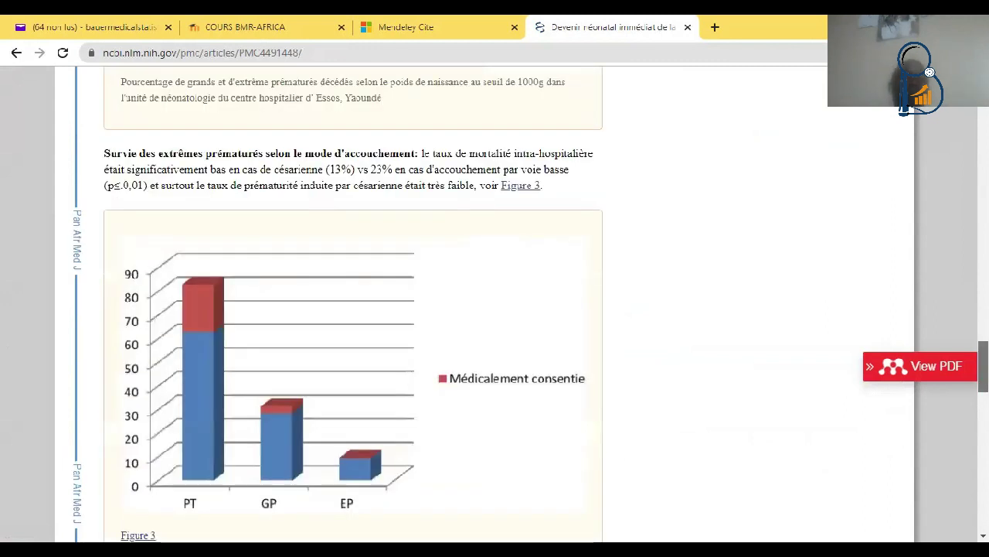
Step: Examine the survival and mortality charts in Figures 1 and 2 and the accompanying results text
scroll(495, 309, up, 3)
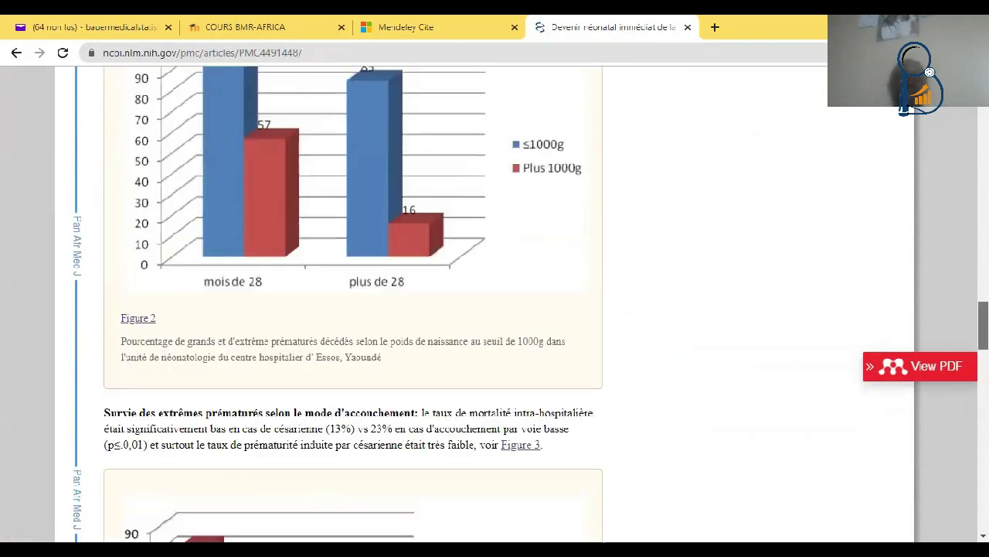
scroll(353, 309, up, 2)
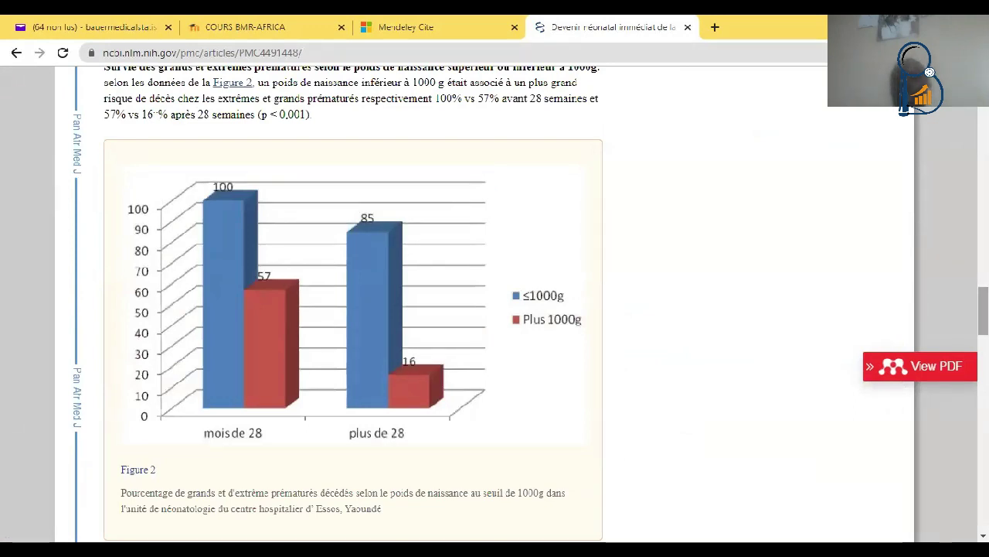
scroll(353, 309, up, 3)
scroll(353, 309, up, 3)
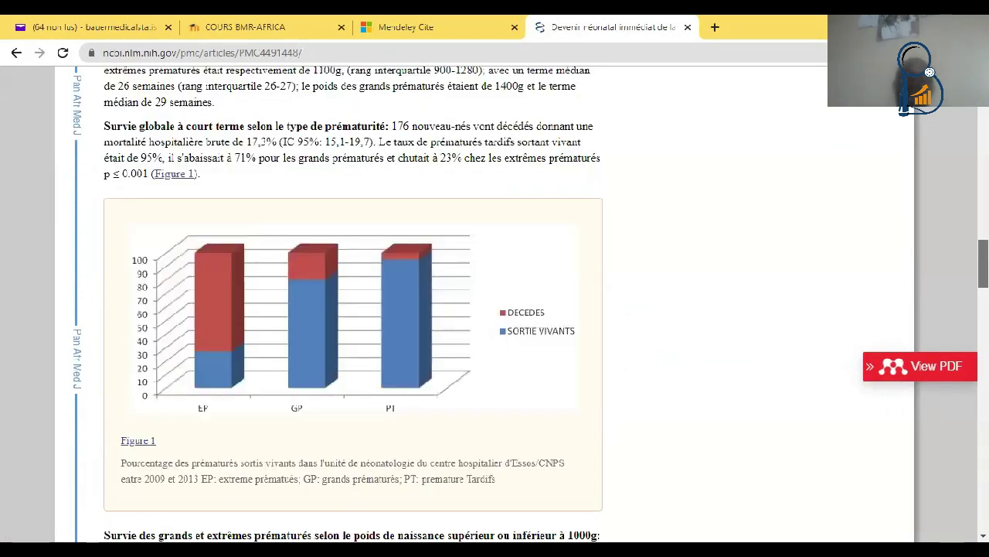
scroll(353, 310, down, 1)
scroll(353, 309, down, 2)
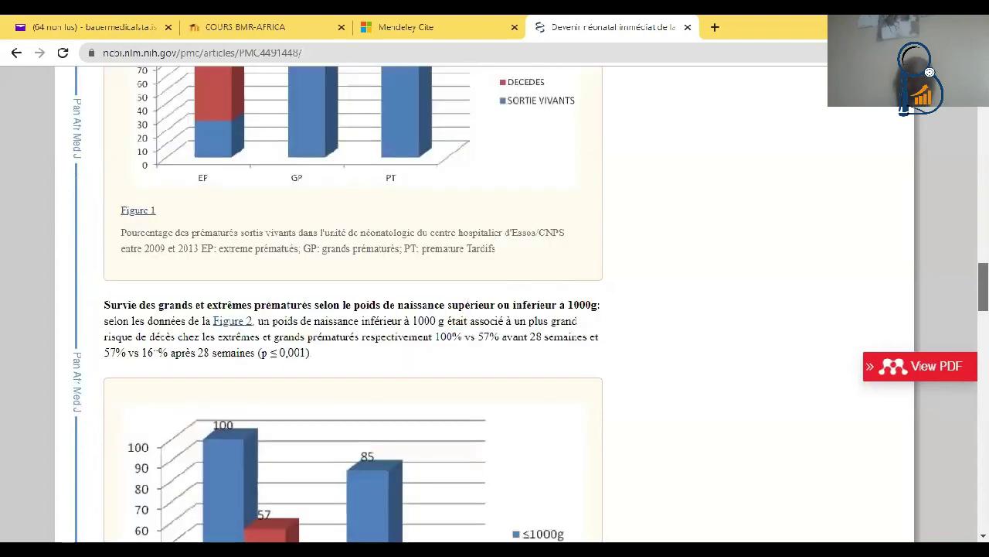
Step: Skim the article's discussion, conclusion, author contributions and reference list
scroll(353, 310, down, 4)
scroll(951, 443, down, 6)
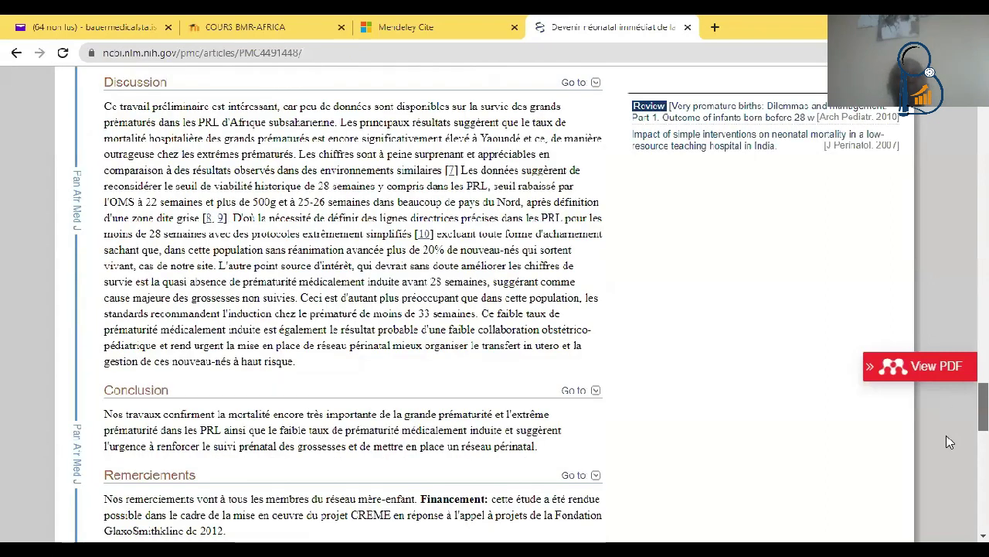
scroll(962, 497, down, 10)
scroll(962, 497, up, 5)
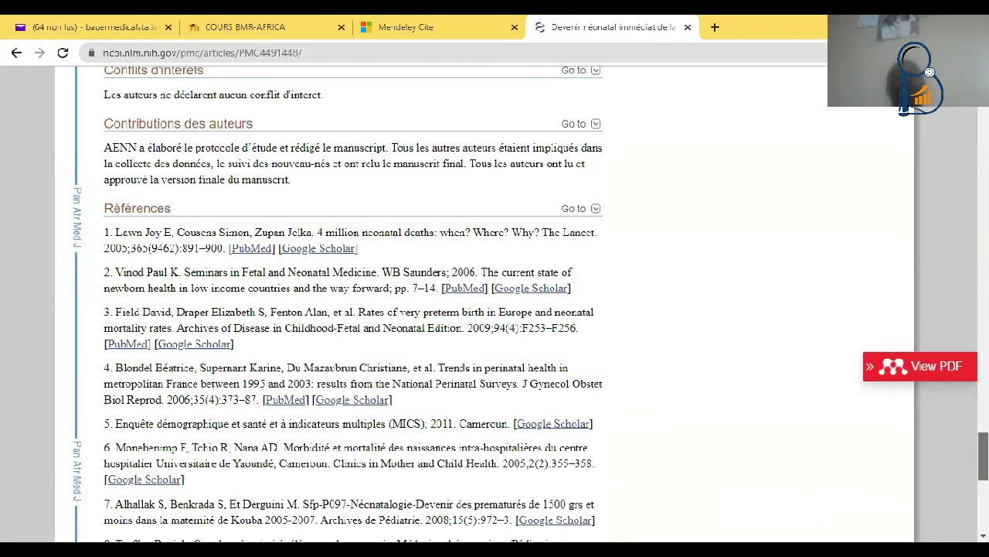
Step: Review the article's structure again, from its header through the "Méthodes" section to the start of "Résultats"
scroll(354, 309, up, 20)
scroll(353, 309, up, 3)
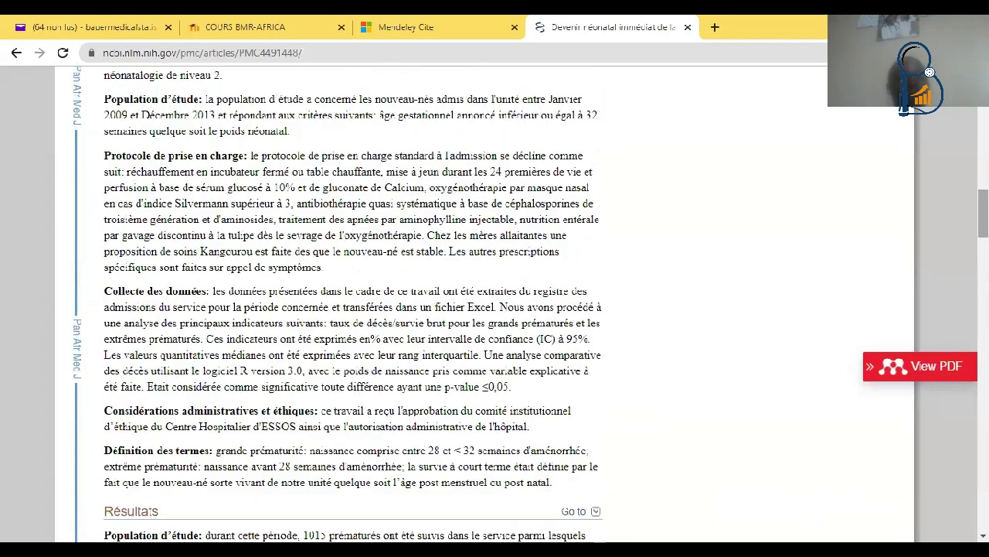
scroll(353, 309, down, 4)
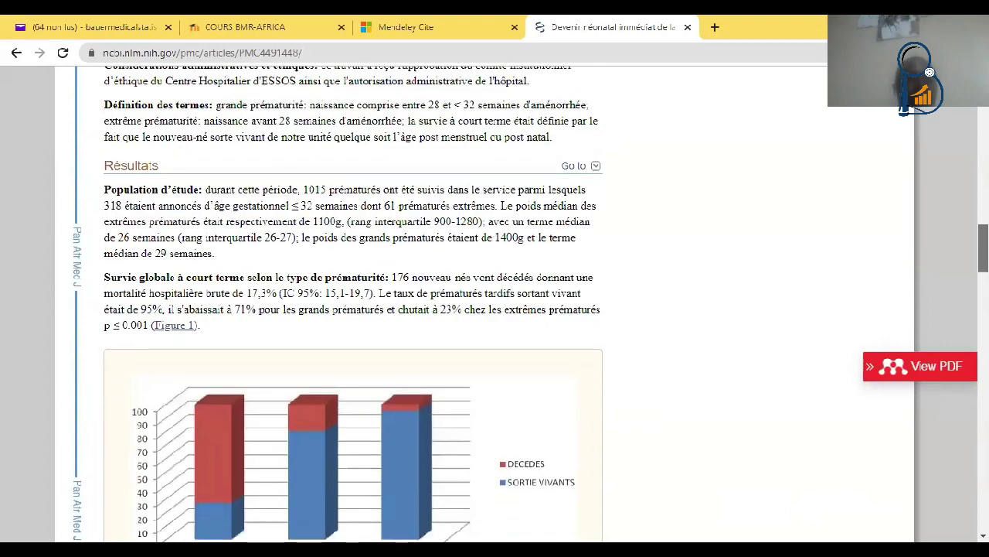
scroll(353, 309, up, 5)
scroll(353, 309, up, 15)
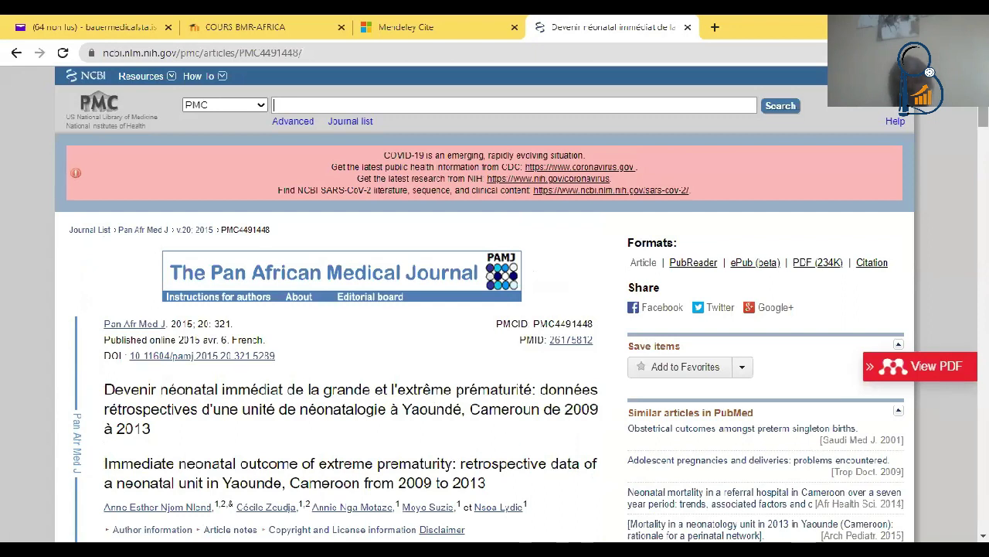
scroll(495, 309, down, 1)
scroll(495, 309, down, 10)
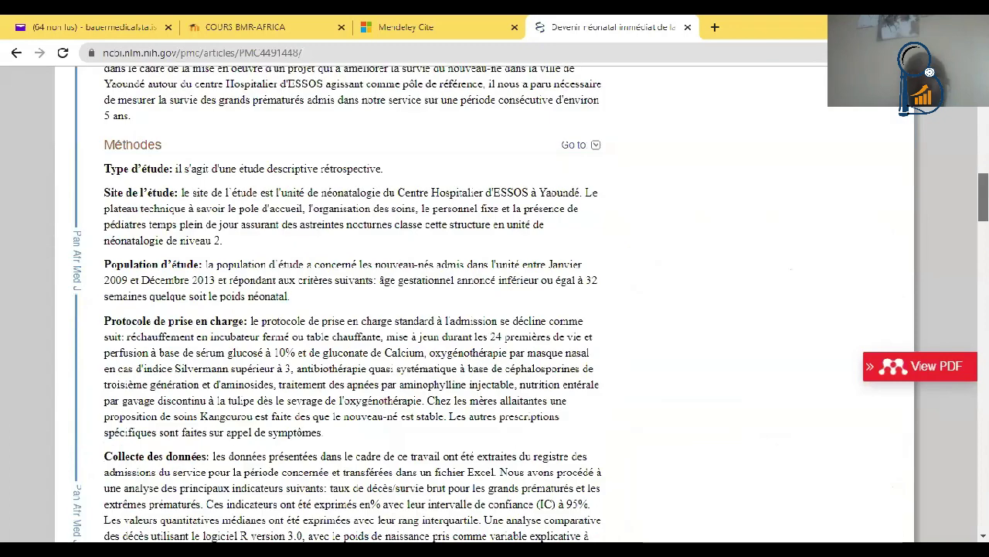
scroll(495, 309, down, 5)
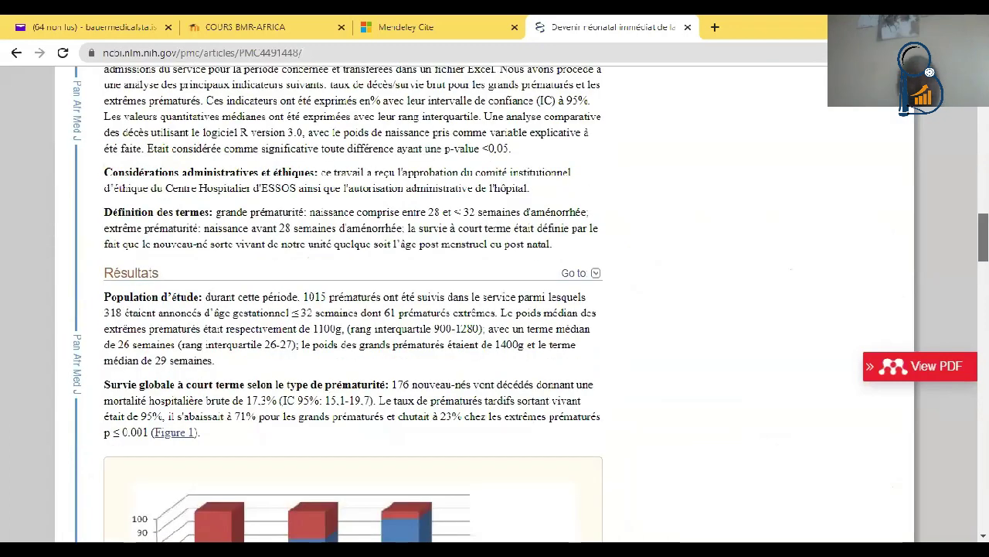
Step: Skim the article's results and figures down to the start of the "Discussion" section
scroll(494, 309, down, 8)
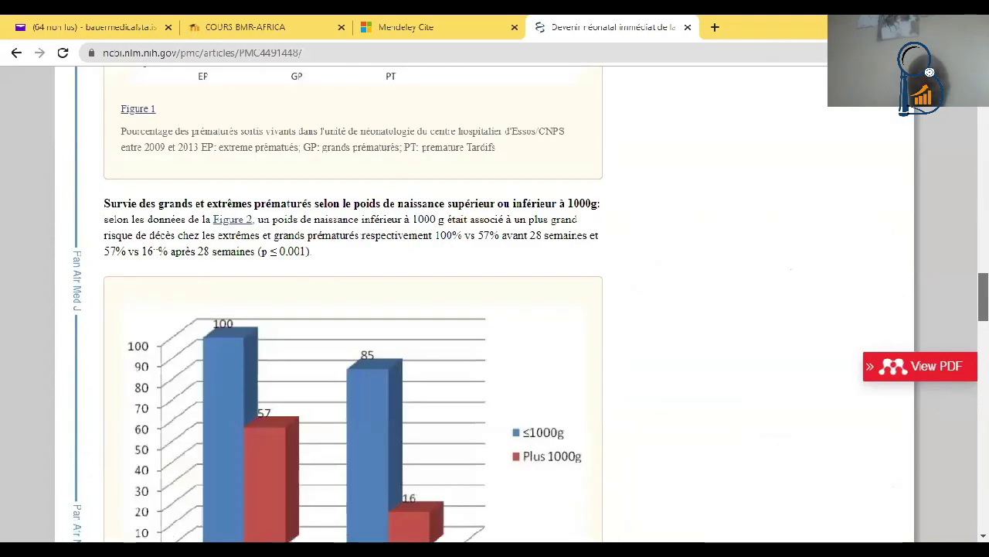
scroll(495, 309, down, 6)
scroll(371, 203, down, 5)
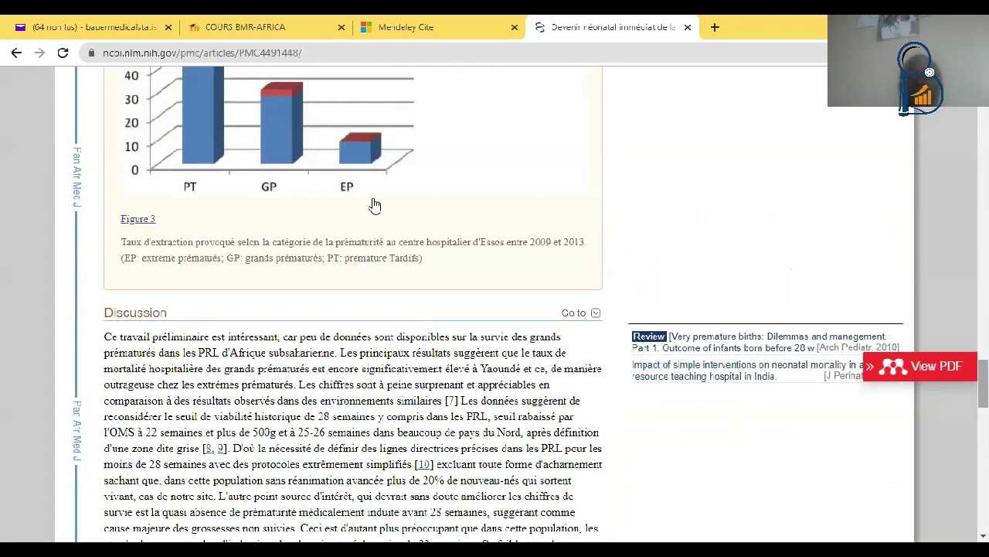
Step: Return to the search results and open the WHO page "Naissances prématurées"
click(13, 56)
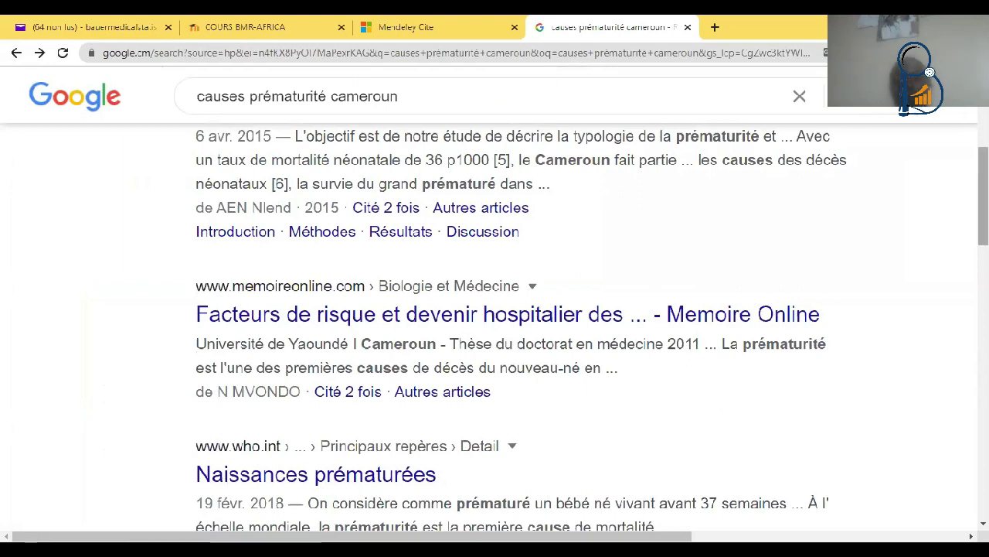
scroll(248, 246, down, 1)
scroll(247, 246, down, 1)
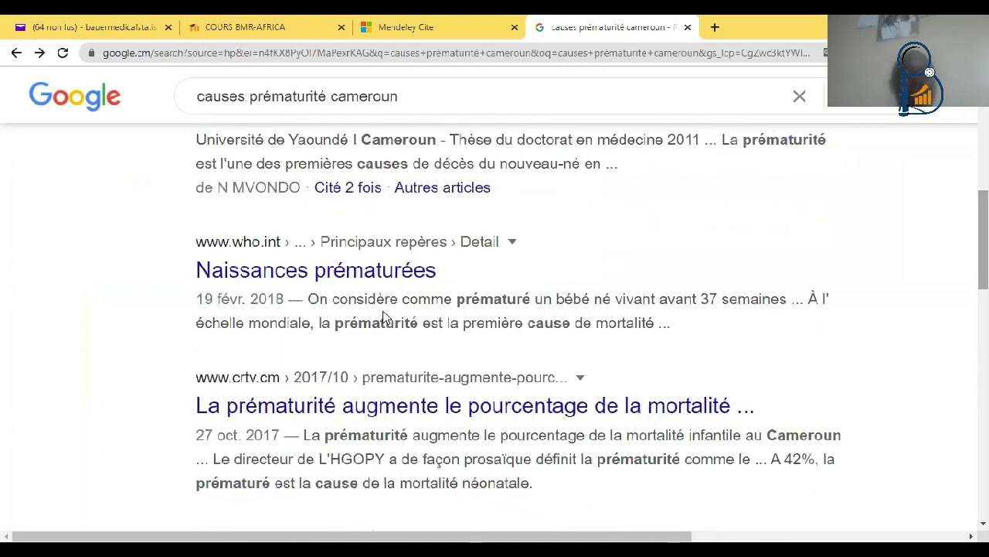
click(381, 270)
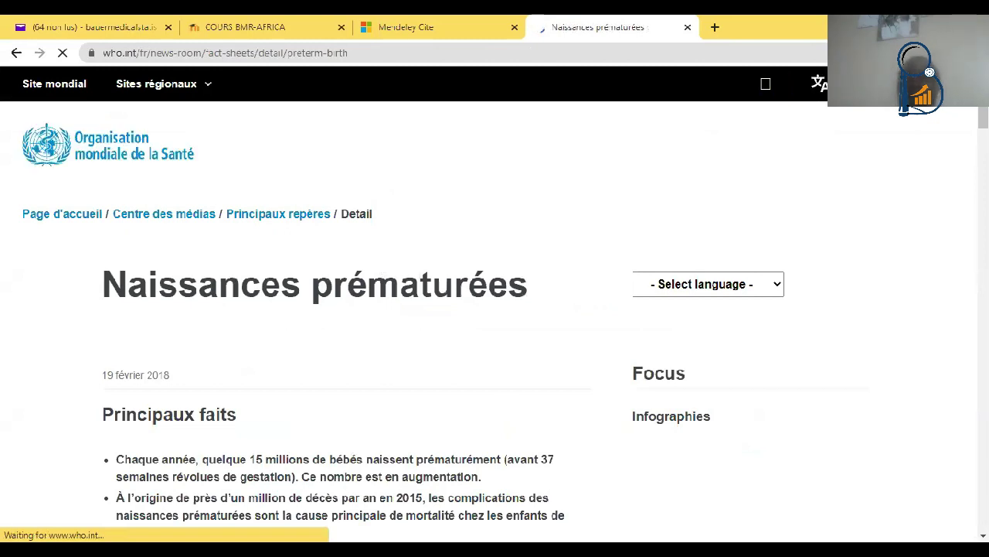
Step: Read the WHO page's overview, "Le problème" and "La solution" sections
scroll(495, 310, down, 5)
scroll(494, 309, down, 3)
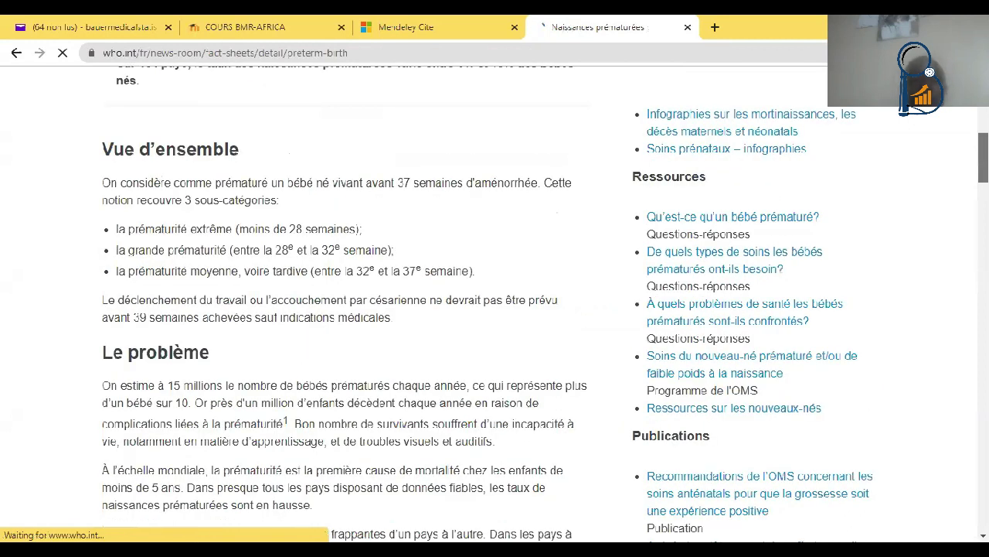
scroll(495, 309, down, 1)
scroll(494, 309, down, 2)
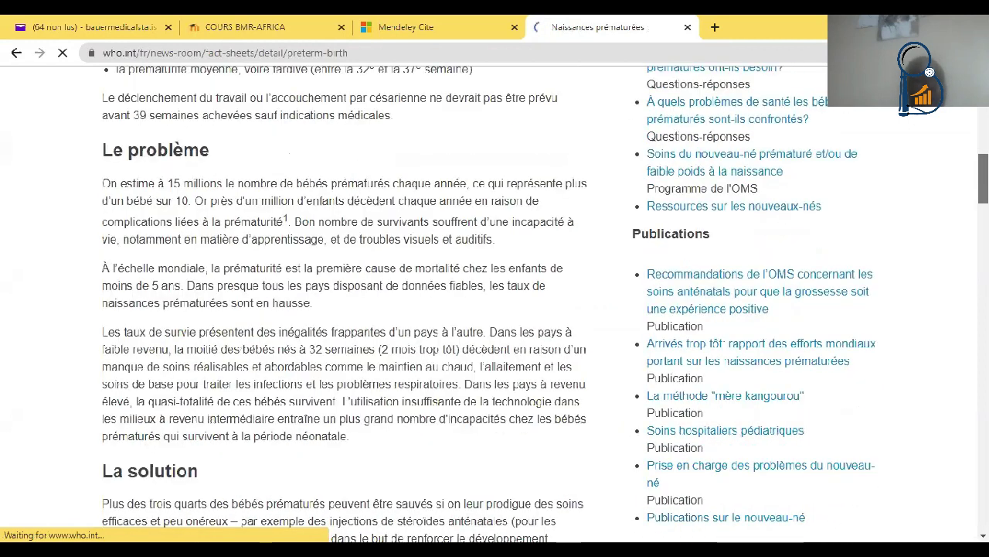
scroll(495, 309, down, 1)
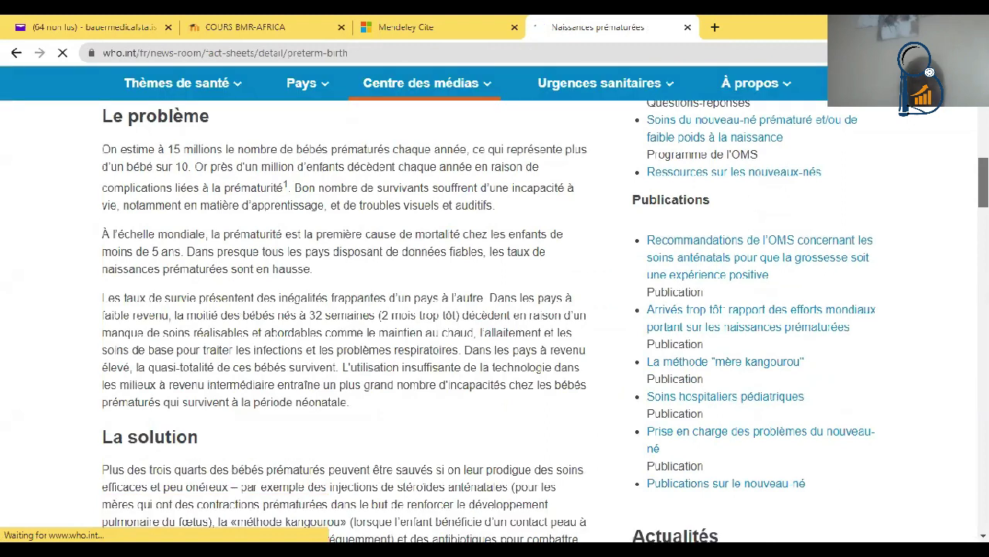
scroll(495, 309, down, 3)
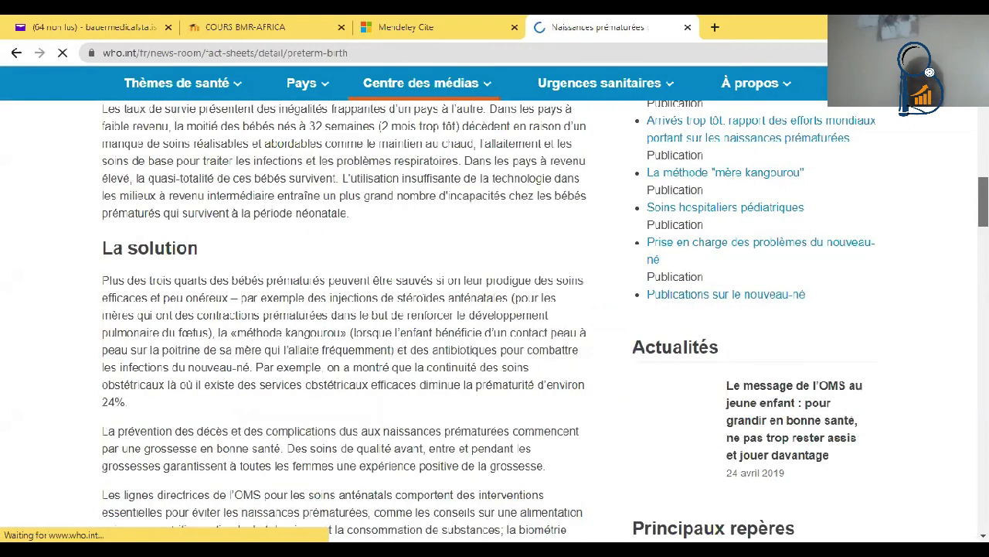
Step: Skim the rest of the WHO page, covering the country lists, "Action de l'OMS" and the footnoted references
scroll(963, 315, down, 15)
scroll(964, 306, up, 3)
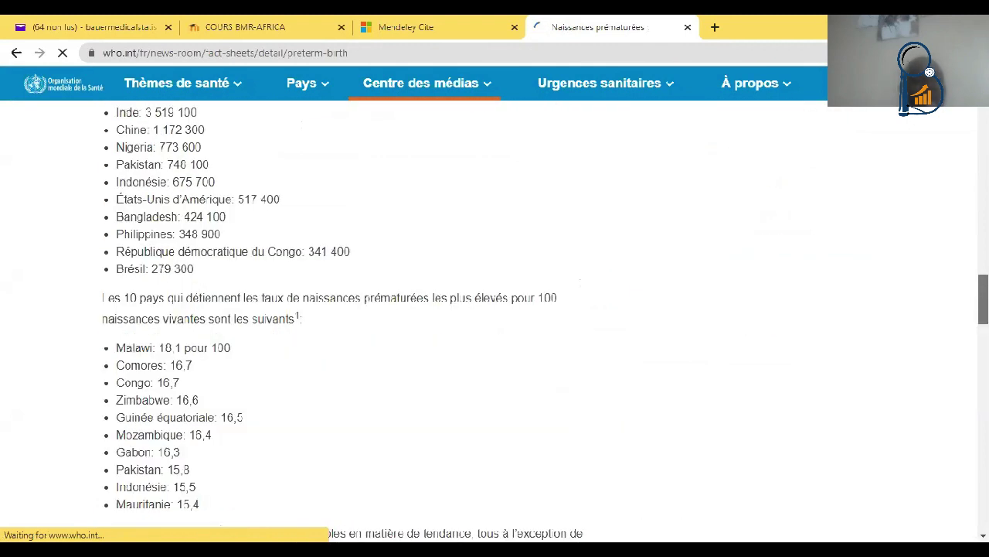
scroll(495, 309, up, 3)
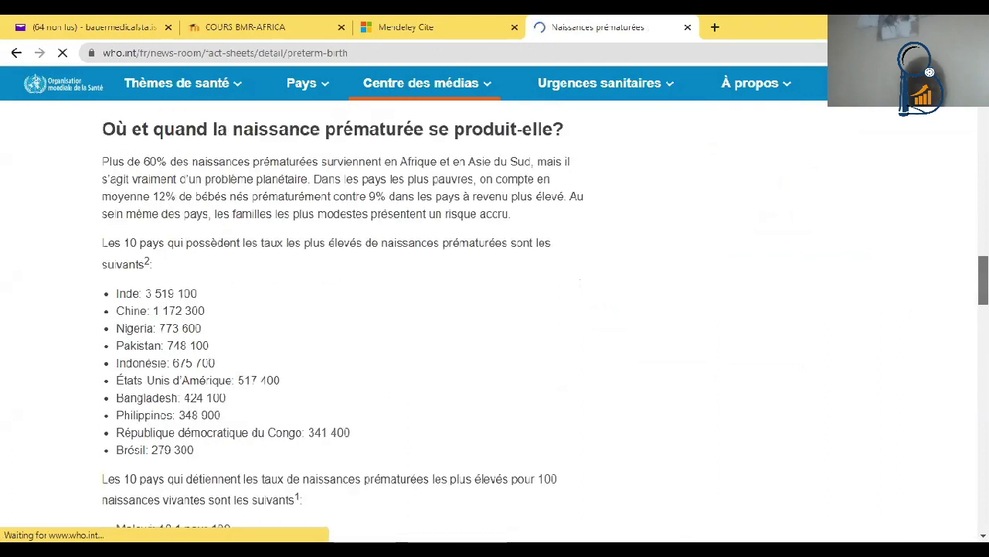
scroll(494, 309, down, 4)
scroll(495, 309, down, 4)
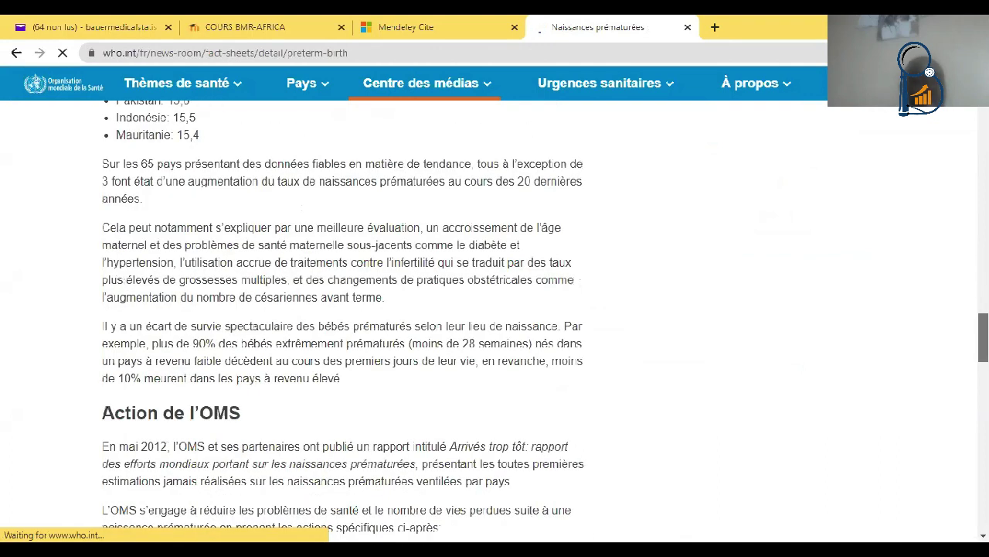
scroll(495, 309, down, 5)
scroll(494, 310, down, 5)
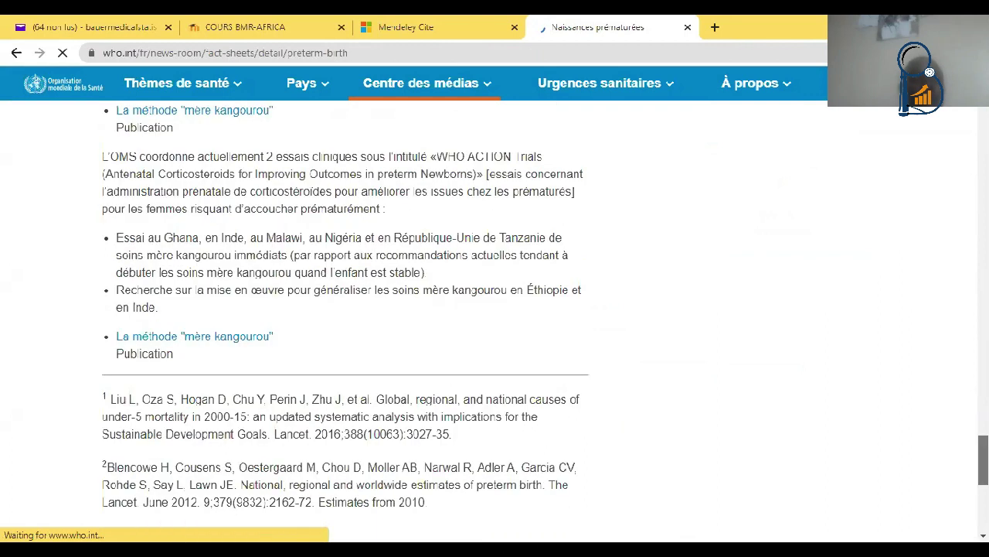
scroll(495, 309, up, 15)
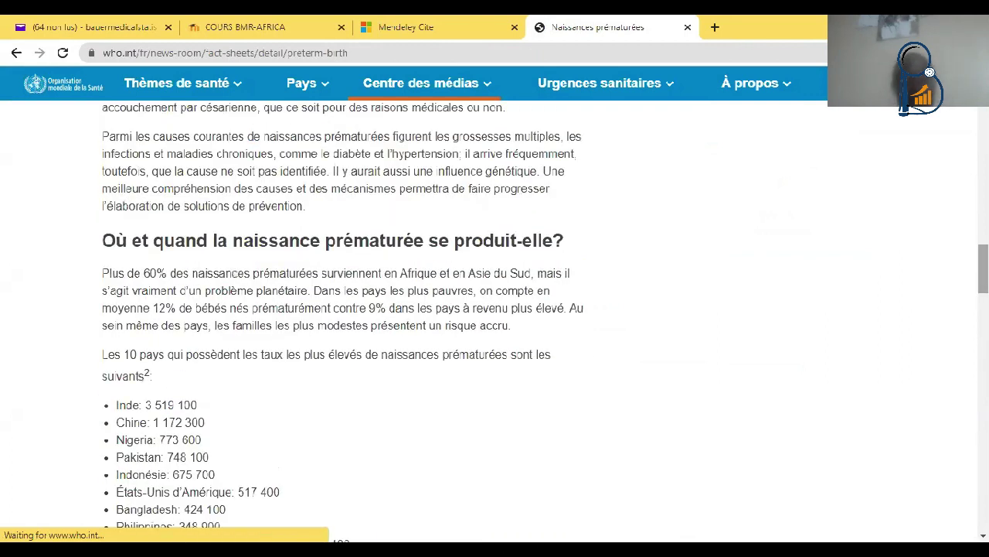
Step: Go back to the search results and open the ResearchGate publication "Morbidité et mortalité hospitalière des grands prématurés"
click(14, 54)
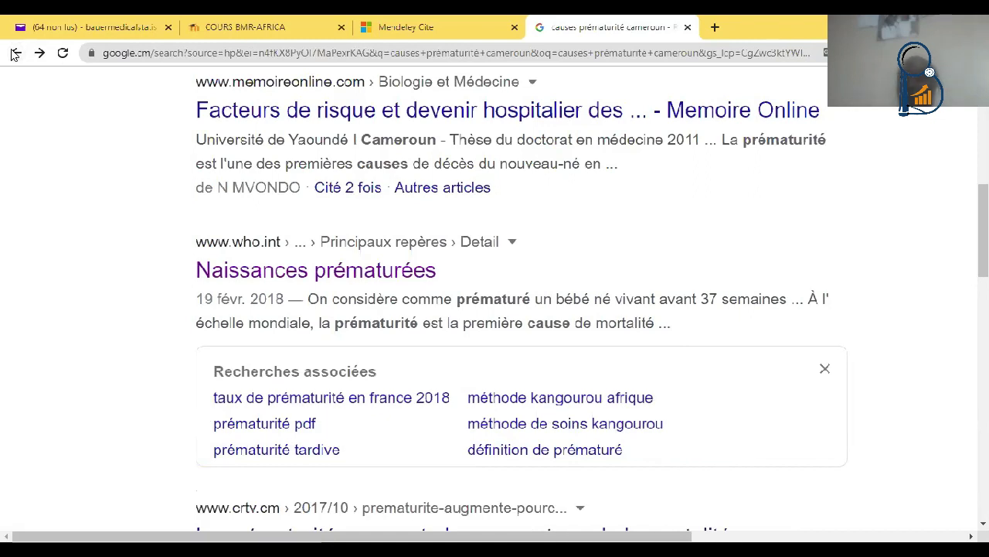
scroll(494, 309, down, 4)
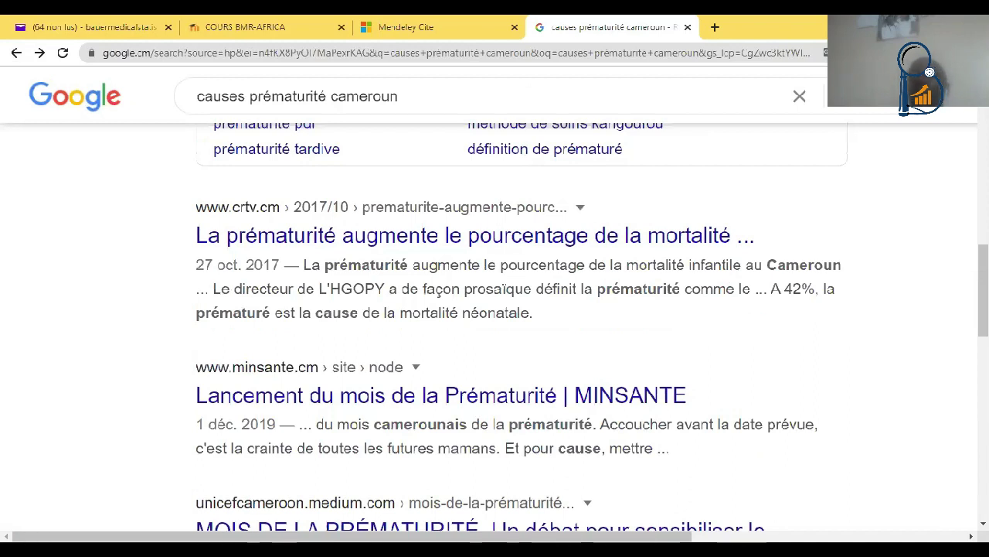
scroll(511, 324, down, 2)
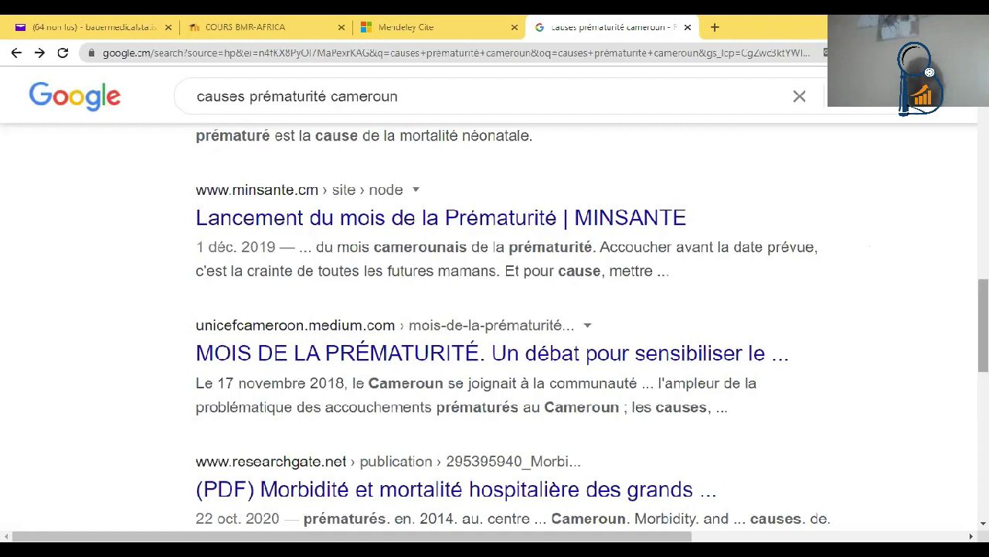
scroll(495, 325, down, 2)
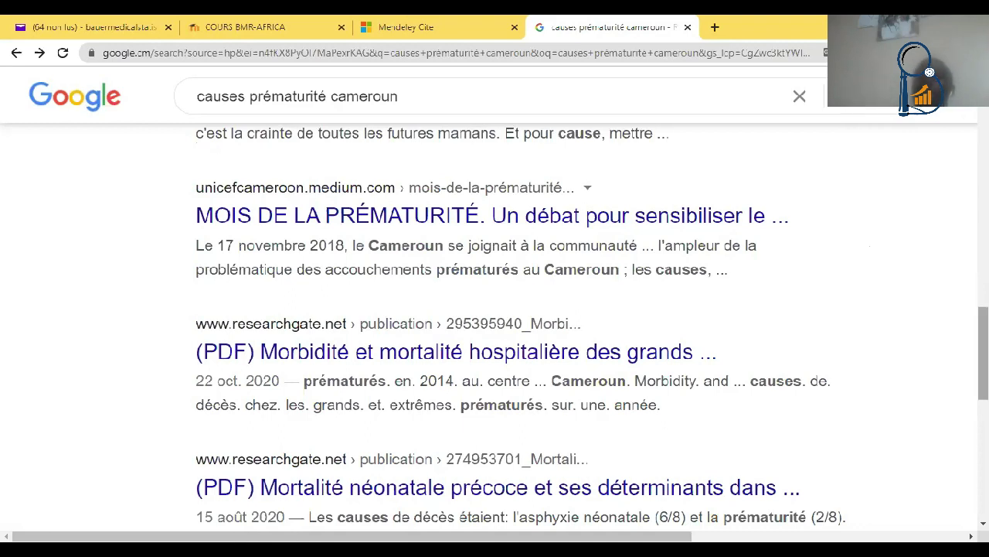
click(648, 360)
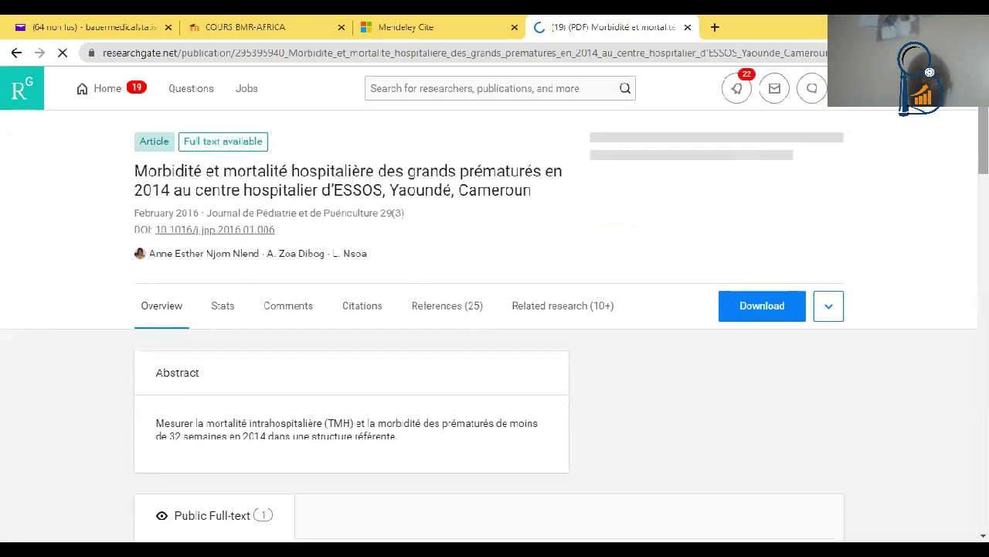
Step: Examine the ResearchGate publication's abstract, public full-text area and similar research
scroll(495, 309, down, 5)
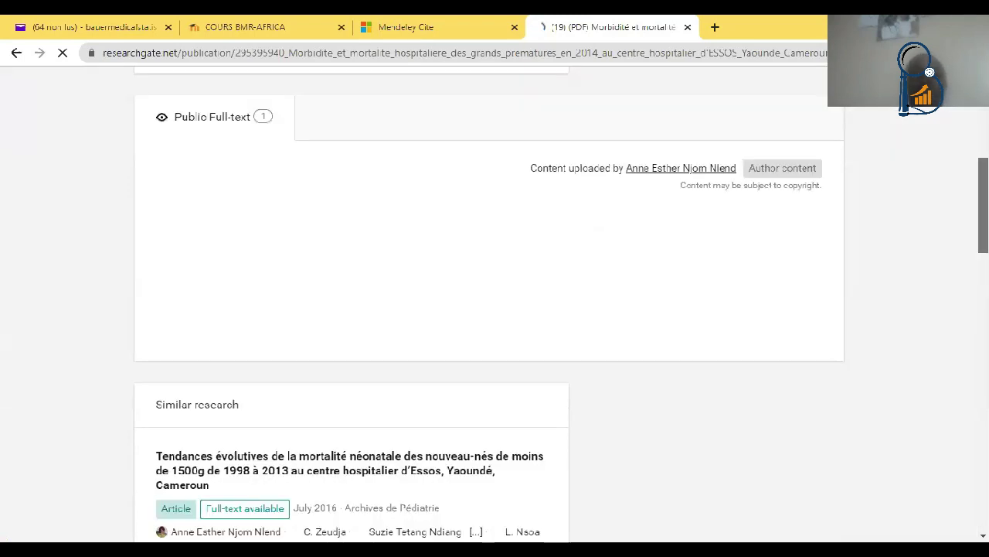
scroll(495, 309, up, 3)
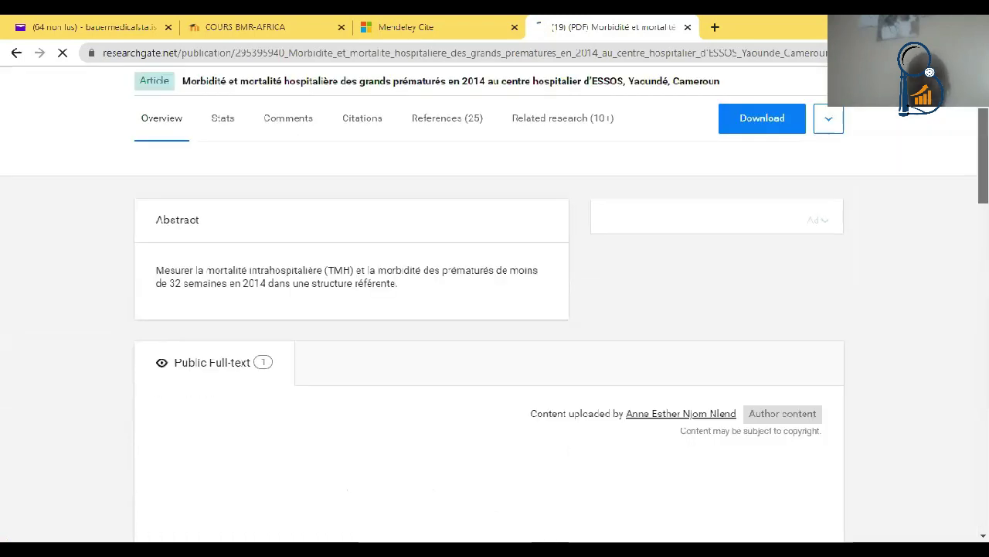
scroll(494, 309, down, 4)
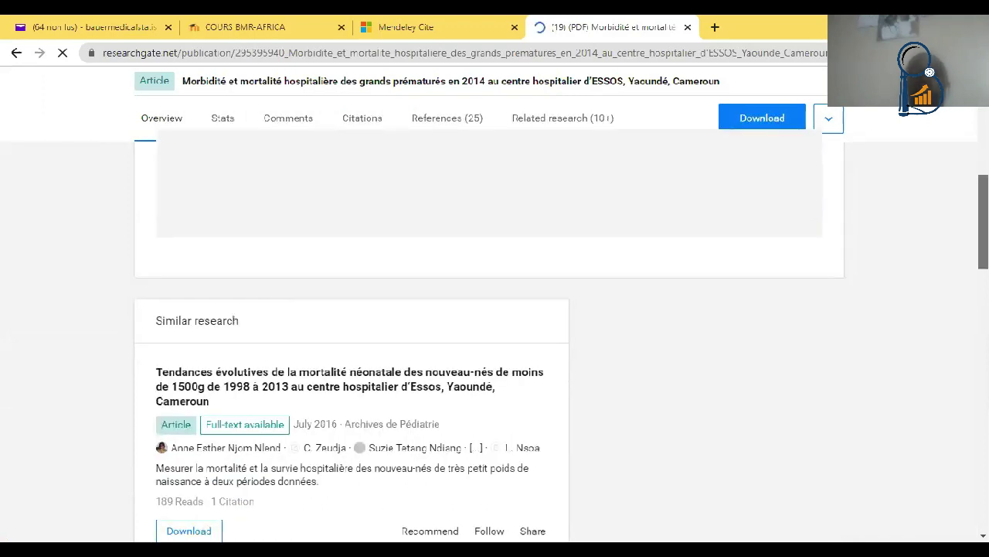
scroll(495, 309, up, 4)
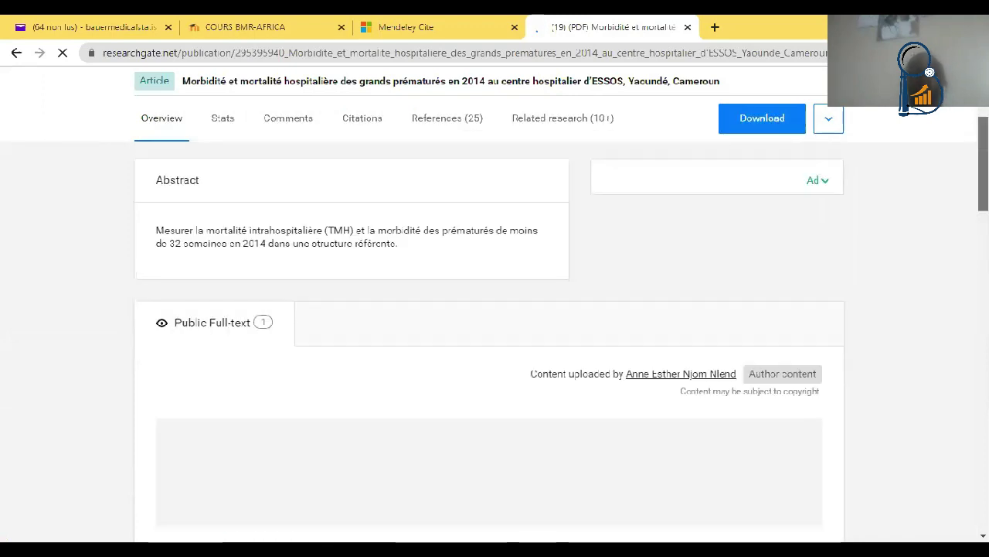
Step: Return to the search results and run a new search for "étiologies prématurité cameroun"
click(15, 54)
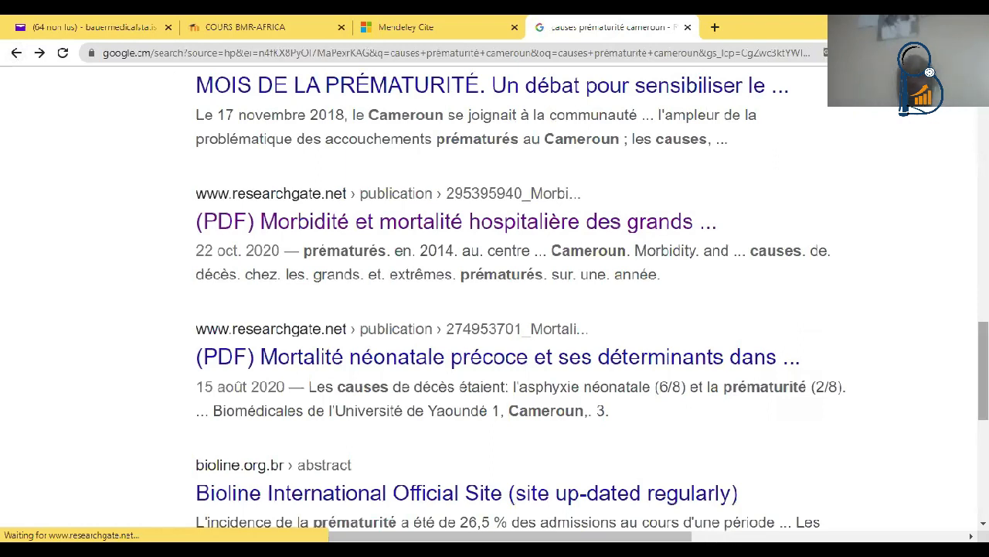
scroll(385, 120, up, 8)
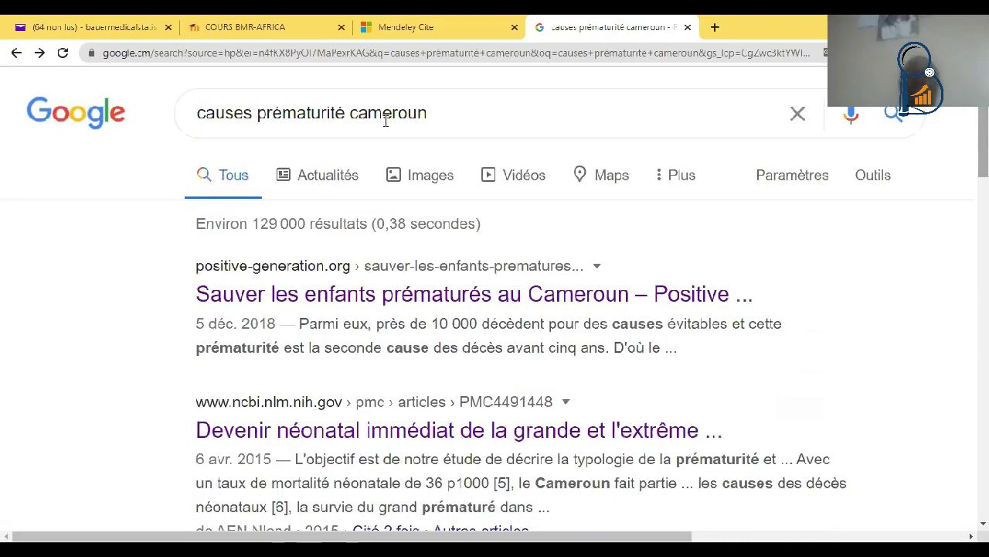
click(251, 115)
key(ctrl+BackSpace)
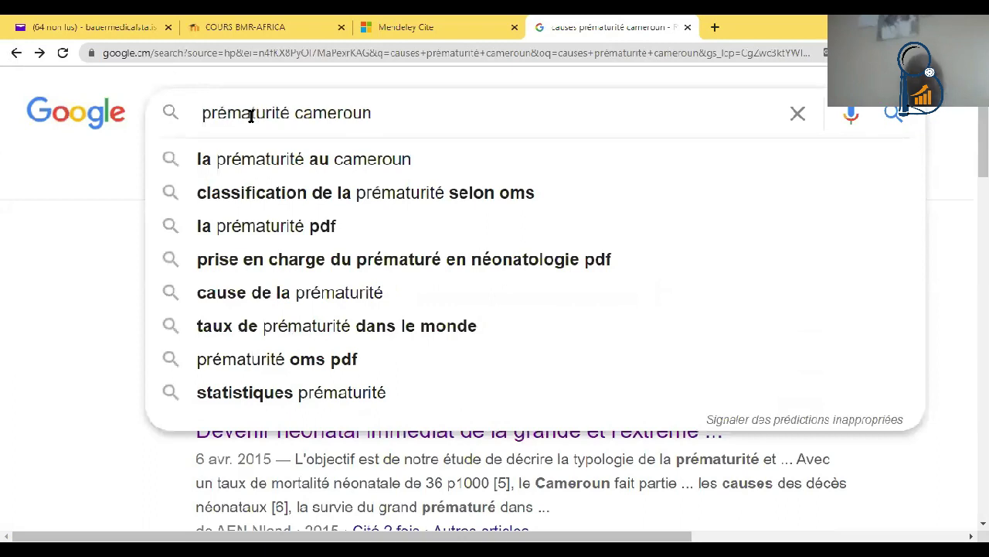
text(étio)
text(logies)
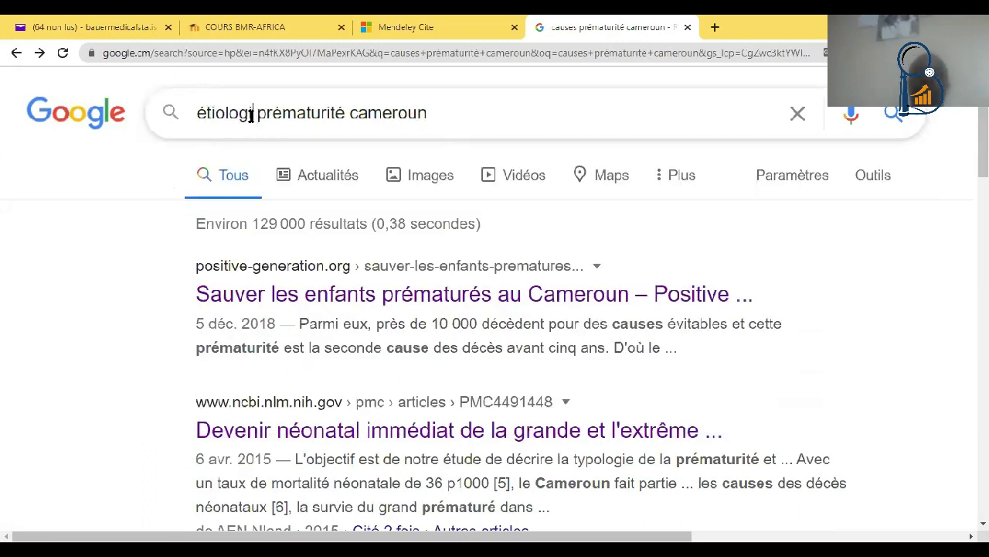
key(Return)
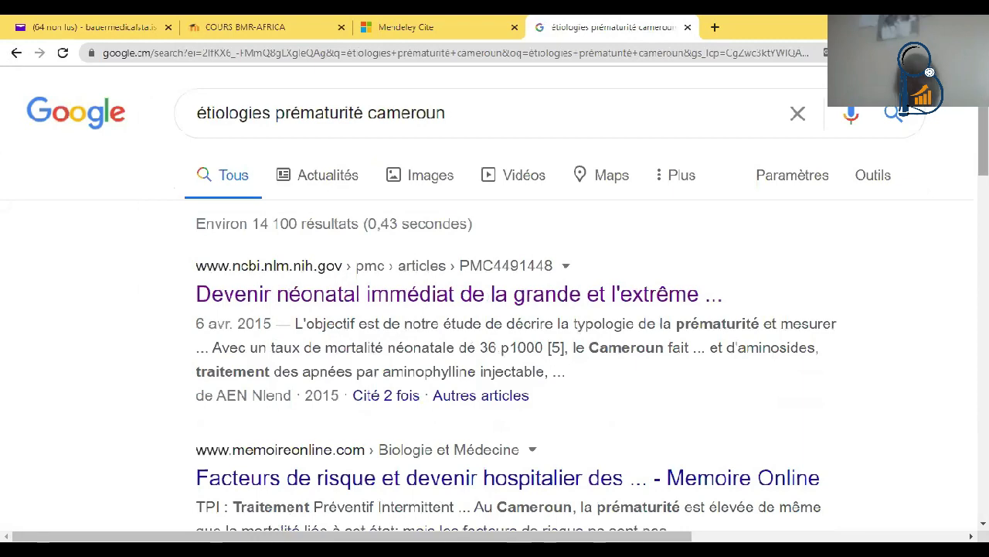
Step: Look through the results for "étiologies prématurité cameroun" down to the related searches, checking sources and titles
scroll(494, 309, down, 1)
scroll(495, 309, down, 2)
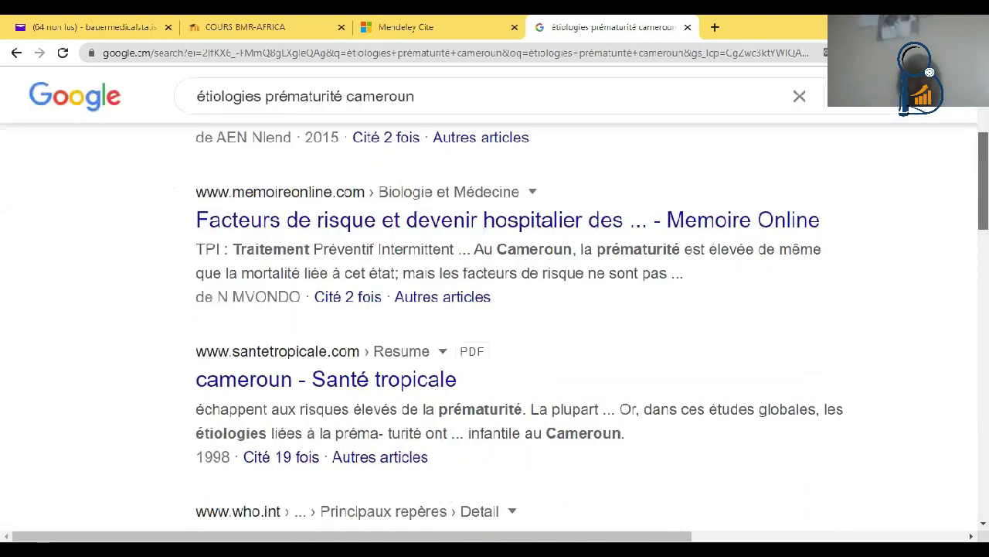
scroll(494, 309, down, 4)
scroll(495, 309, down, 1)
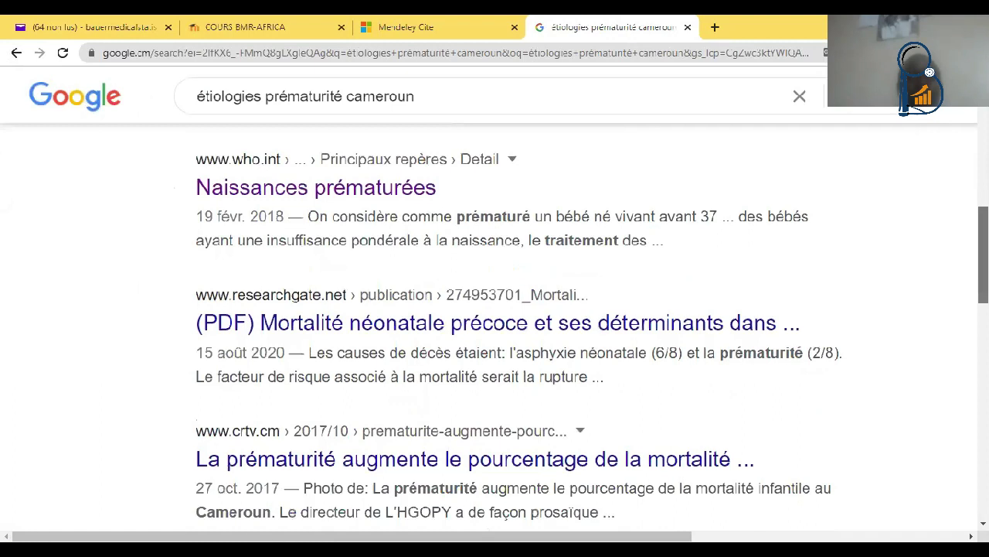
scroll(495, 309, down, 2)
scroll(495, 309, down, 1)
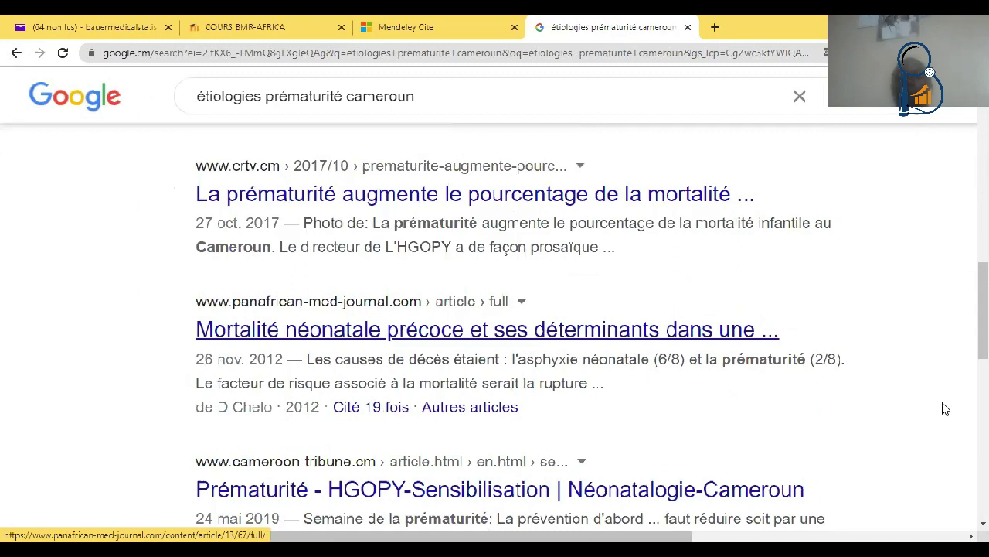
scroll(495, 324, down, 3)
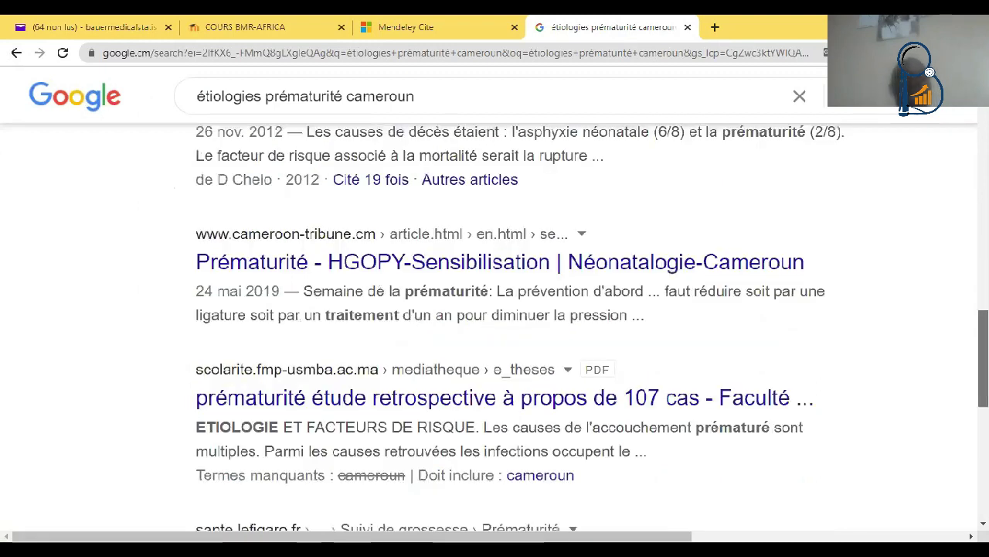
scroll(495, 325, down, 1)
scroll(494, 324, down, 1)
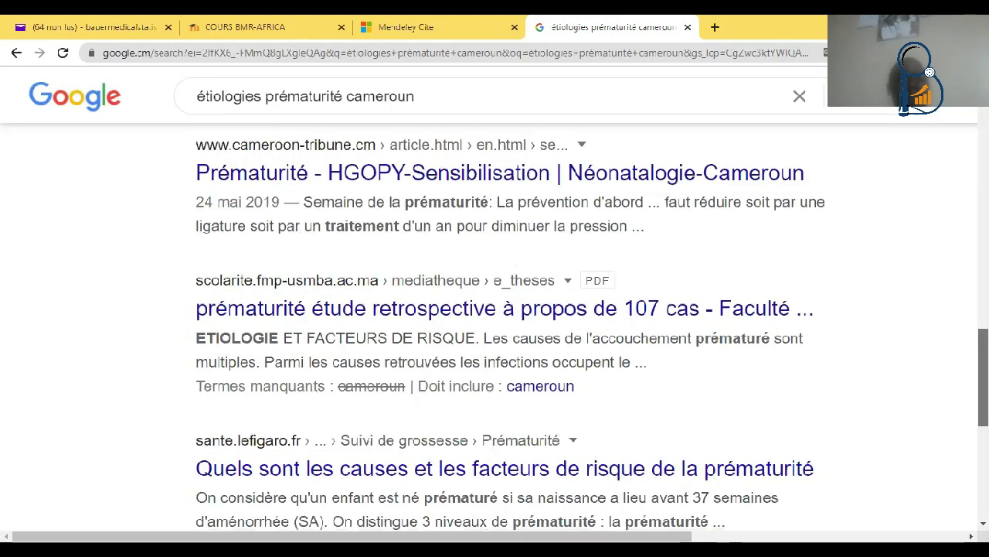
scroll(495, 324, down, 1)
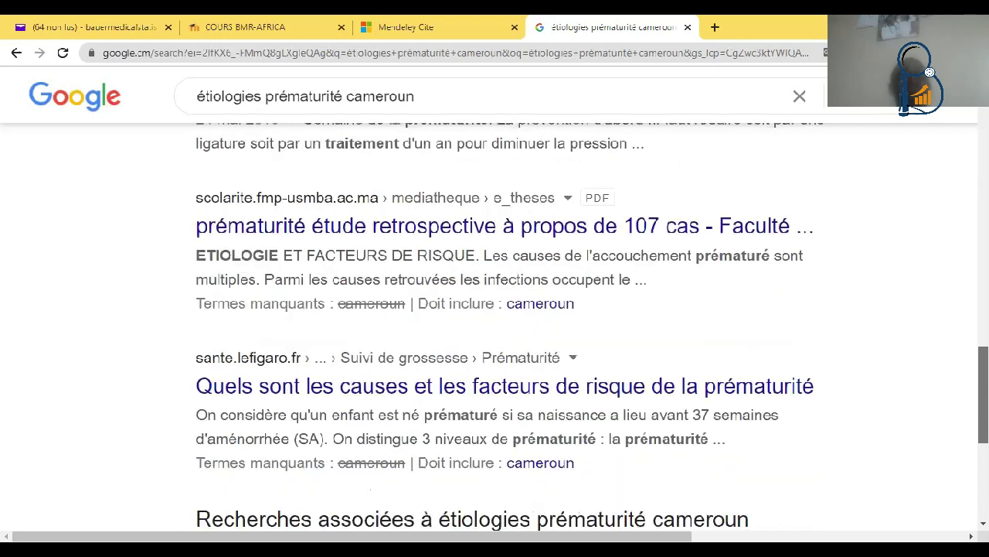
scroll(495, 325, down, 1)
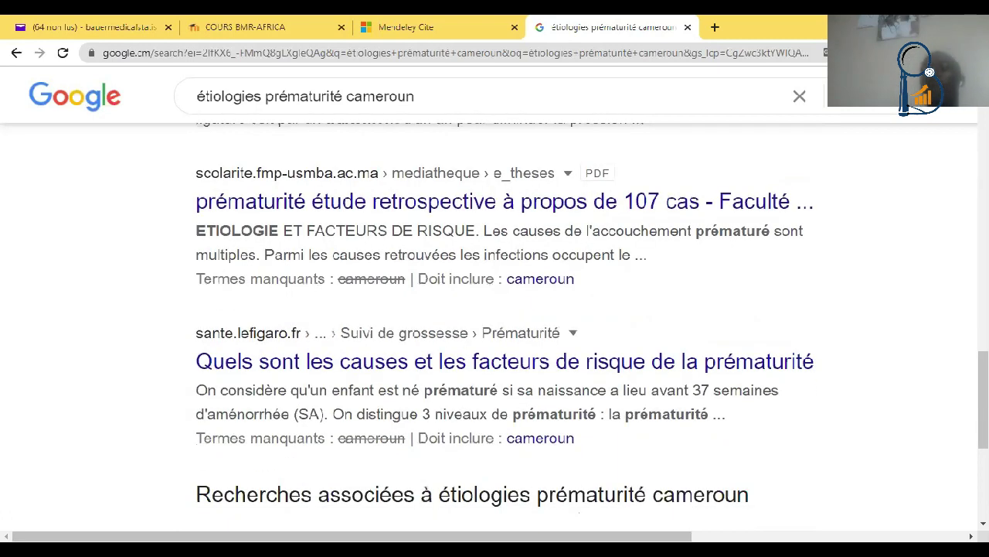
Step: Run a new search with the English keywords "etiologies prematurity cameroon"
scroll(495, 325, down, 3)
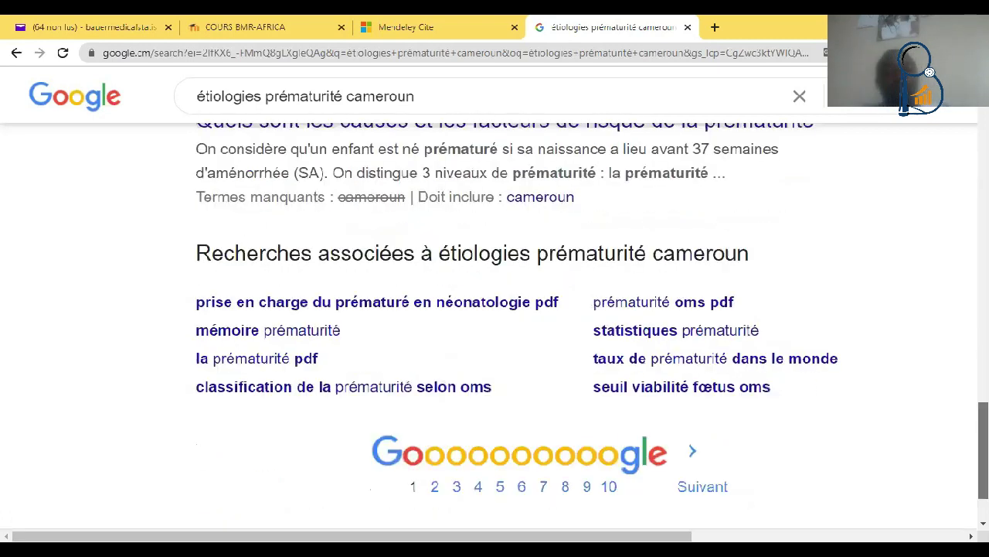
scroll(495, 324, up, 13)
scroll(495, 325, up, 5)
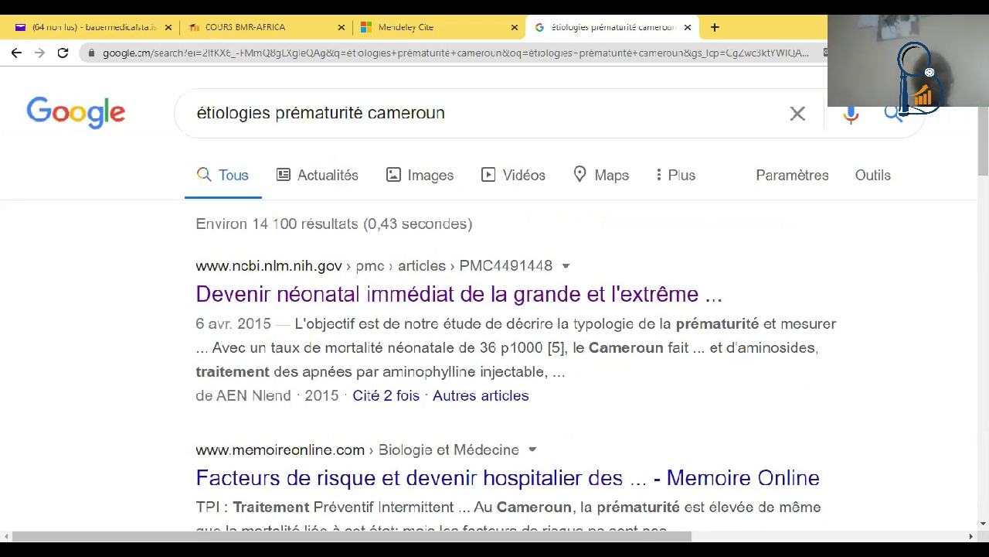
key(ctrl+a)
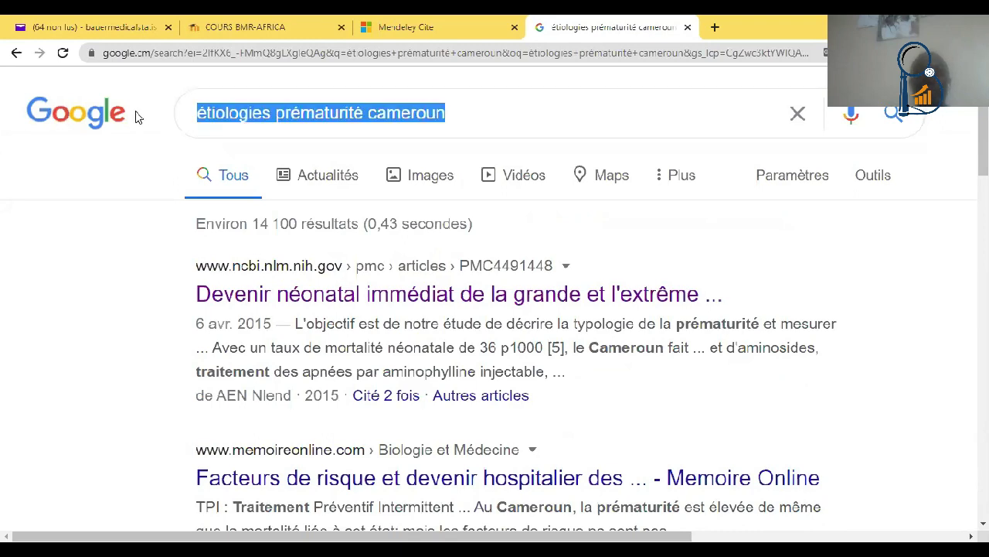
text(etiol)
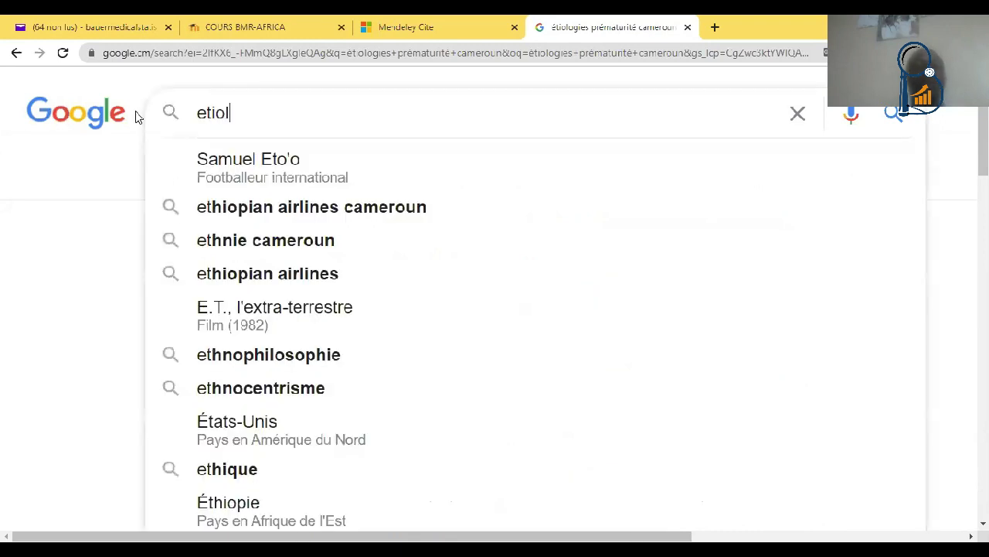
text(ogies prema)
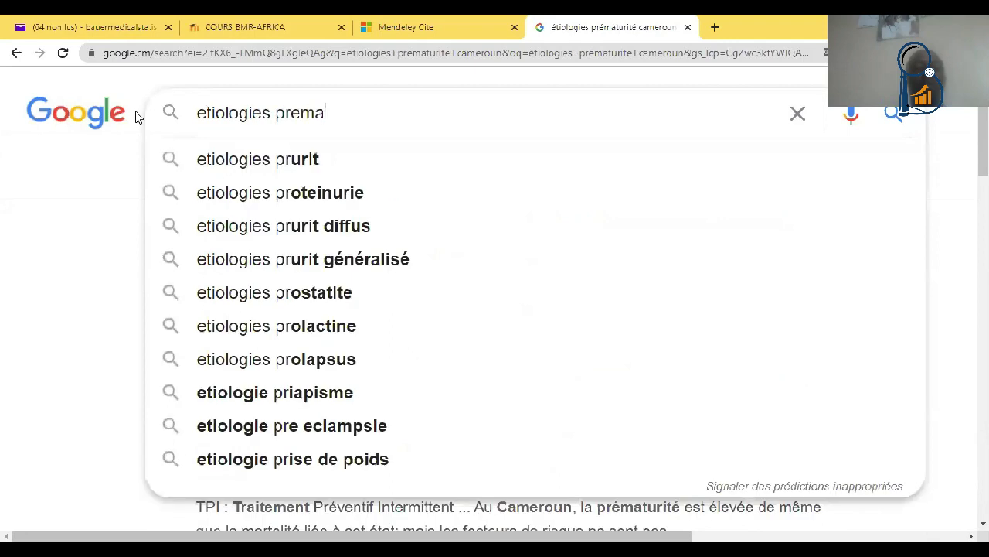
text(turity camer)
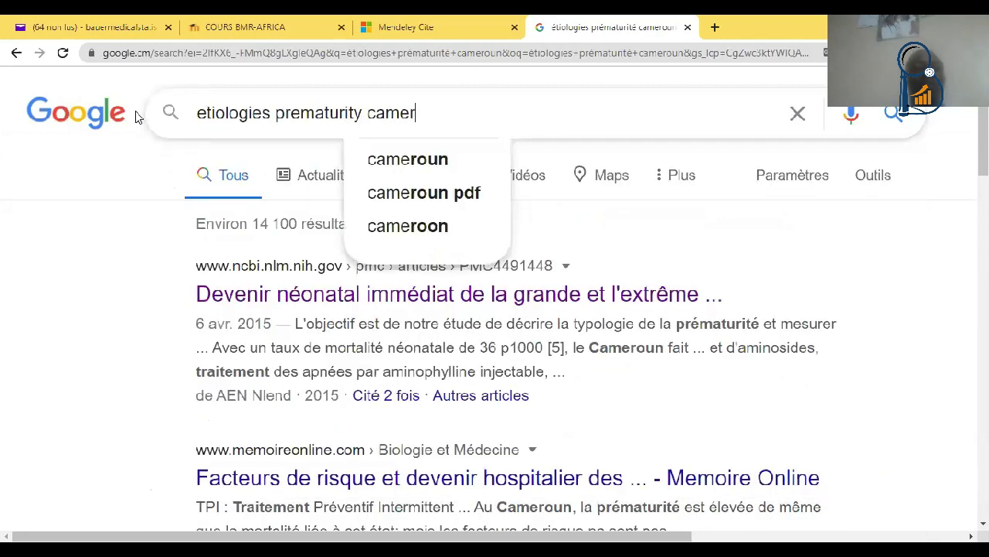
text(oon)
key(Escape)
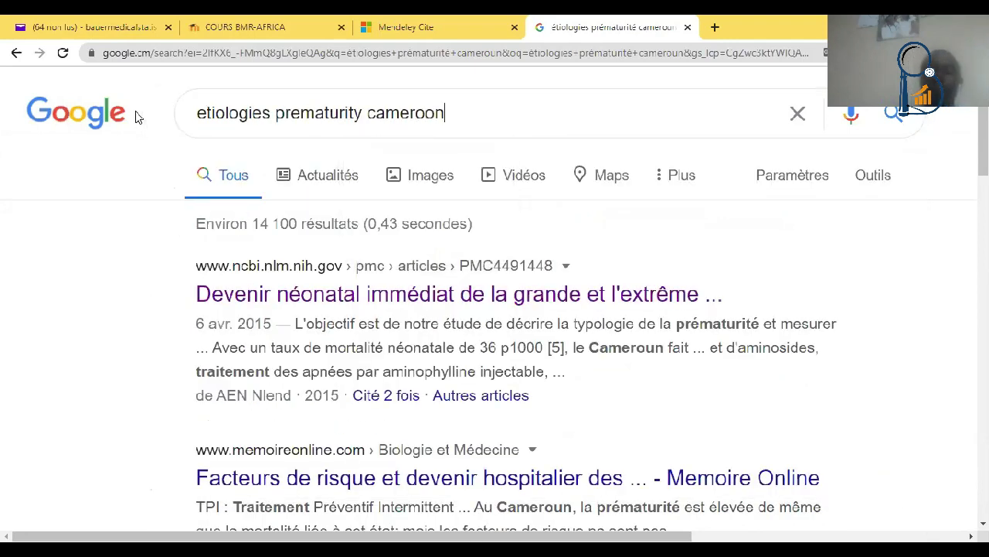
key(Return)
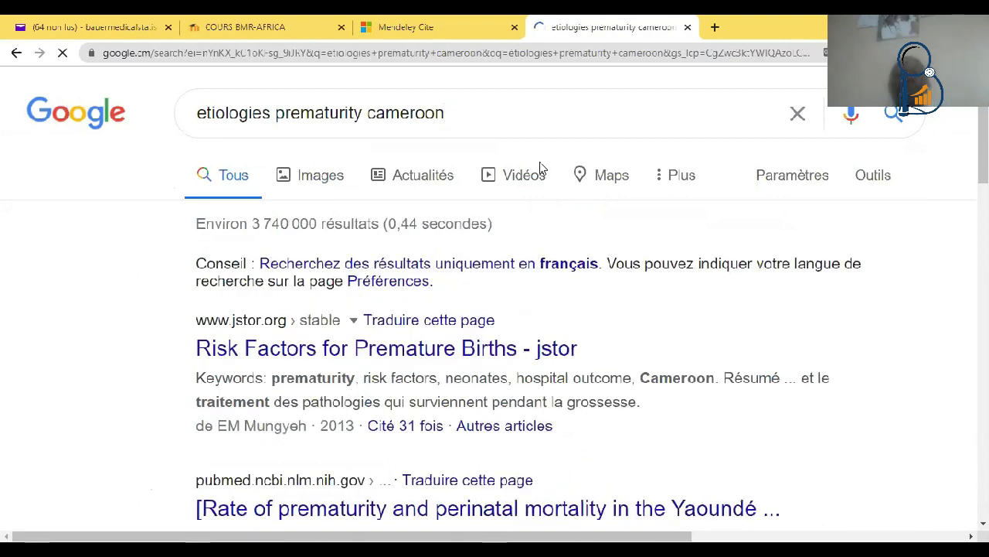
Step: Look through the first page of results for "etiologies prematurity cameroon", checking the sources, titles and citation details
scroll(494, 325, down, 3)
scroll(495, 324, down, 3)
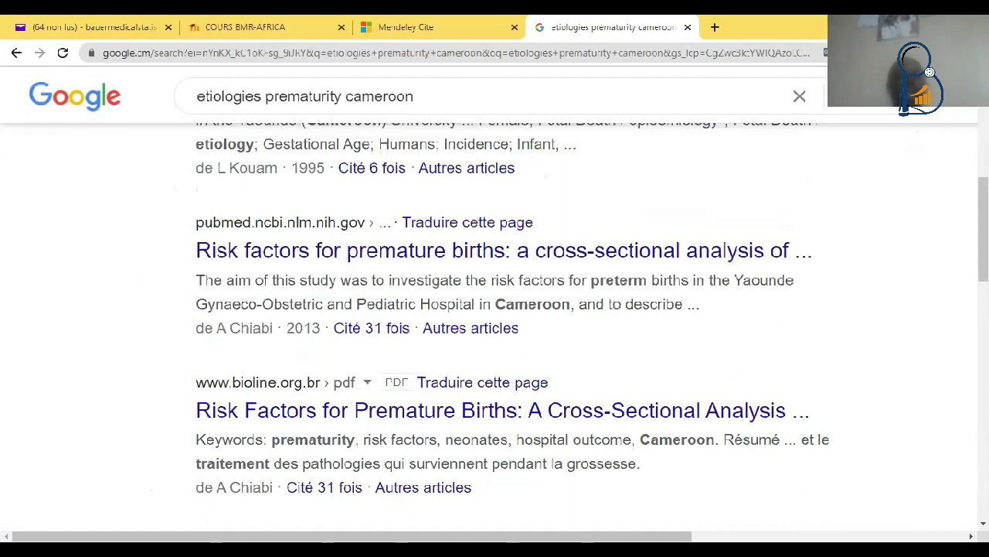
scroll(495, 325, down, 2)
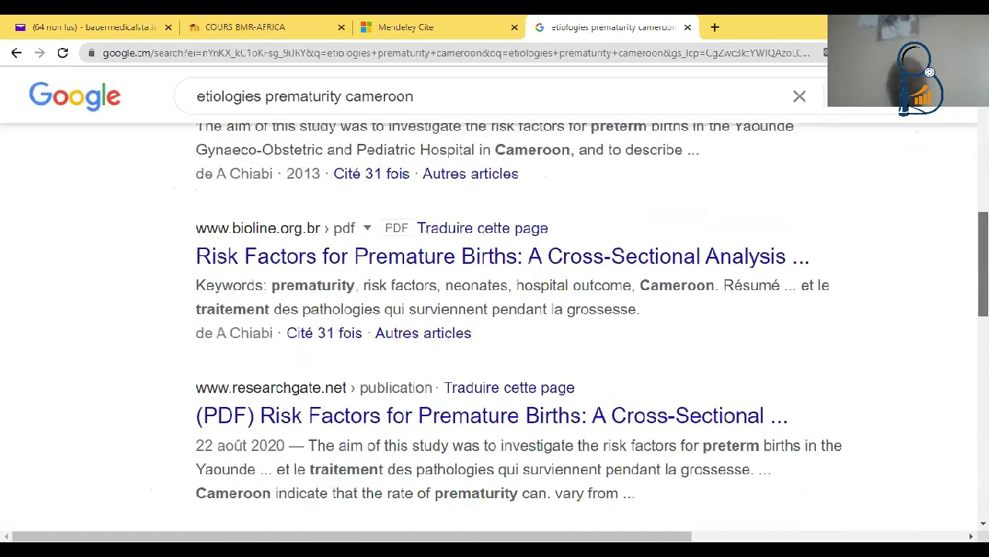
scroll(964, 357, down, 2)
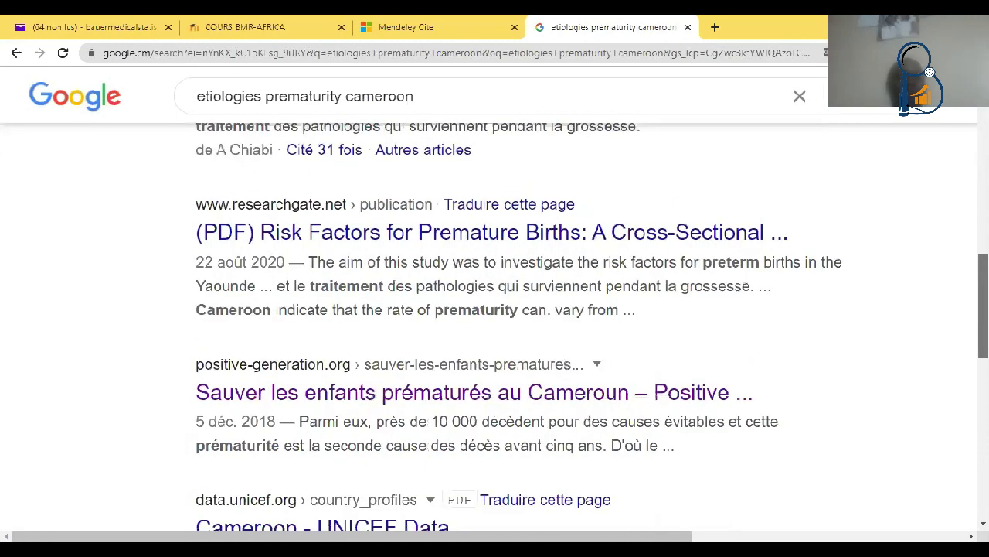
scroll(964, 356, down, 2)
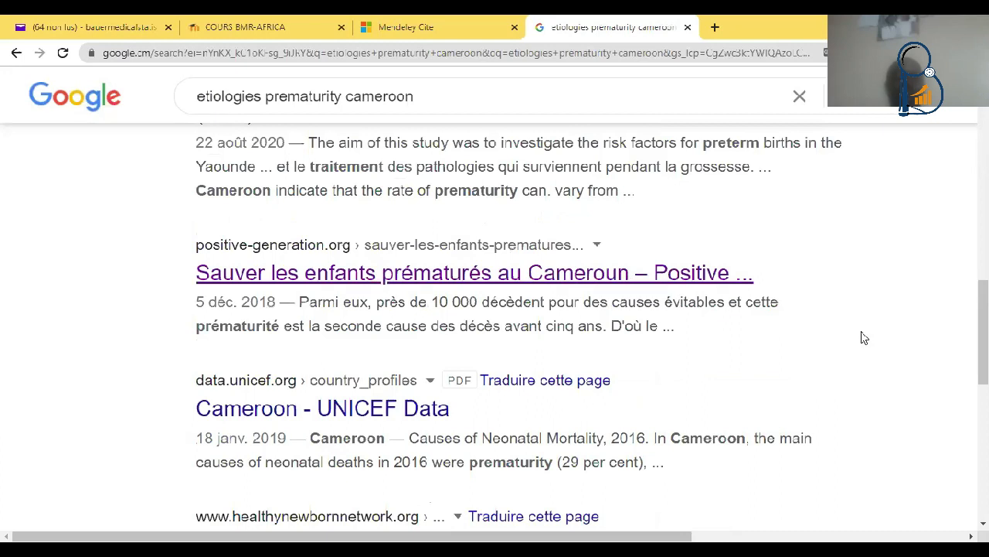
scroll(964, 356, down, 5)
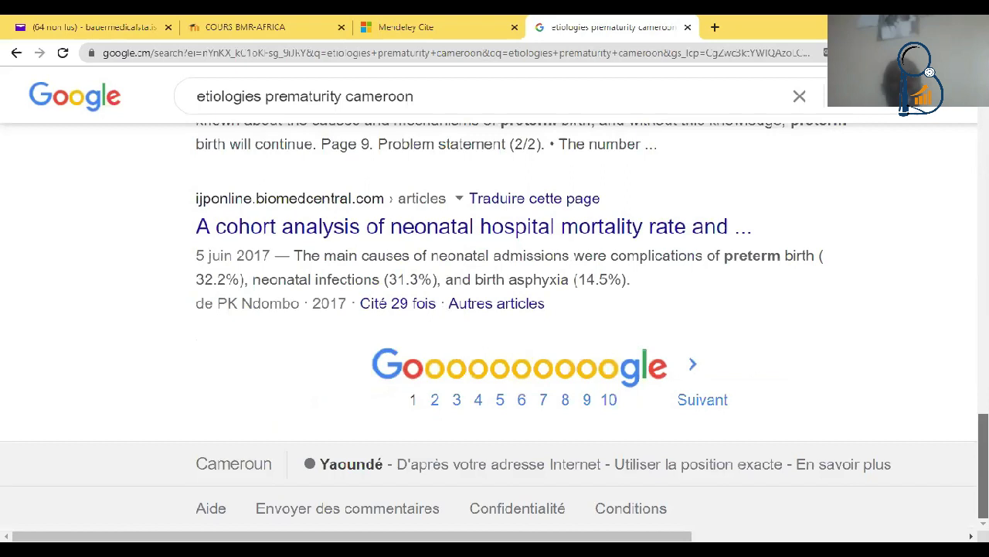
scroll(495, 309, up, 10)
scroll(494, 309, up, 1)
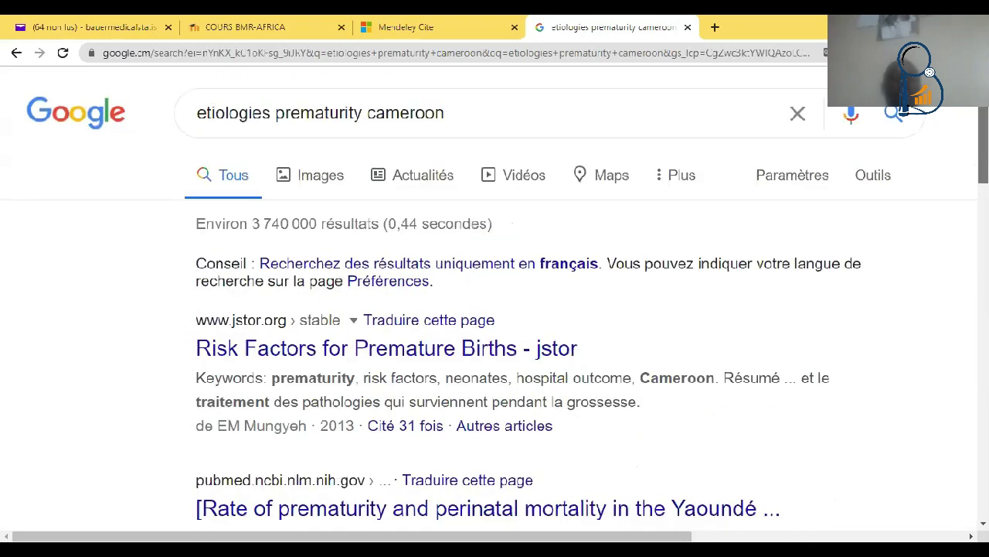
scroll(447, 294, down, 1)
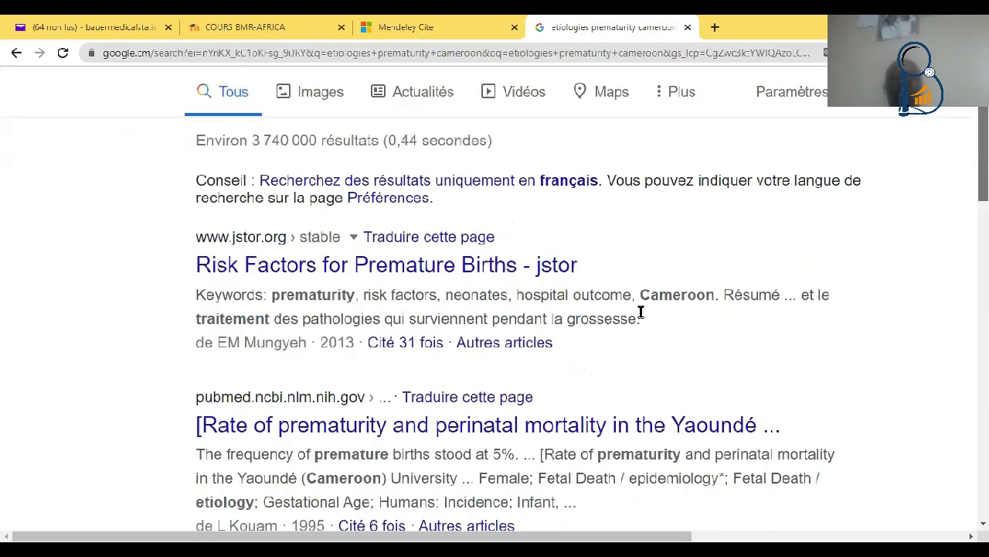
scroll(641, 312, down, 1)
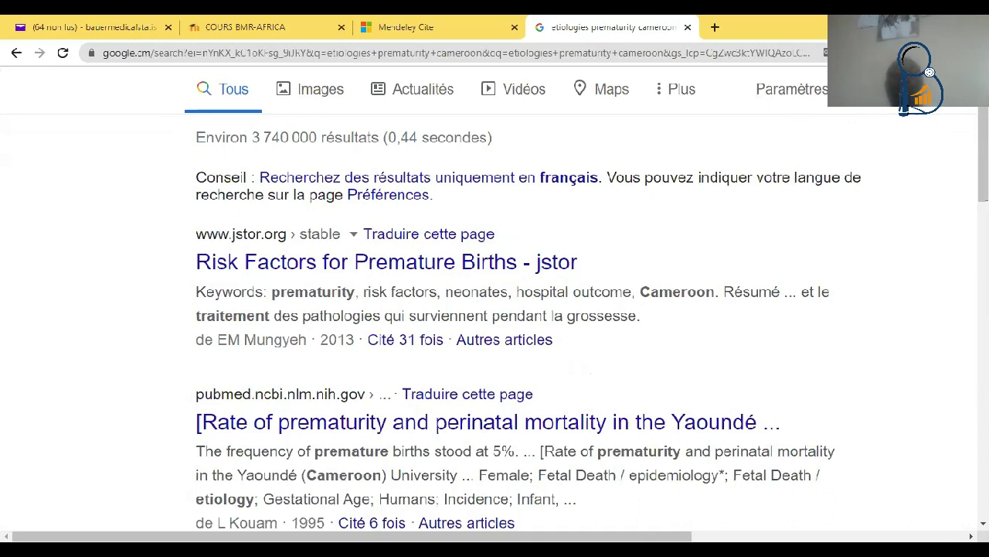
scroll(435, 380, down, 3)
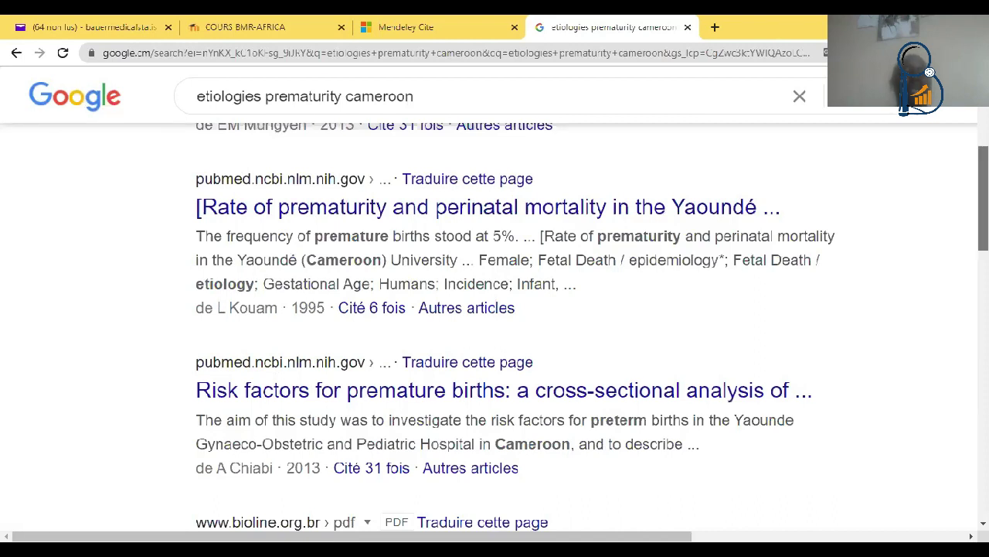
Step: Open the PubMed result "Risk factors for premature births: a cross-sectional analysis of ..."
scroll(495, 324, up, 4)
scroll(495, 310, up, 1)
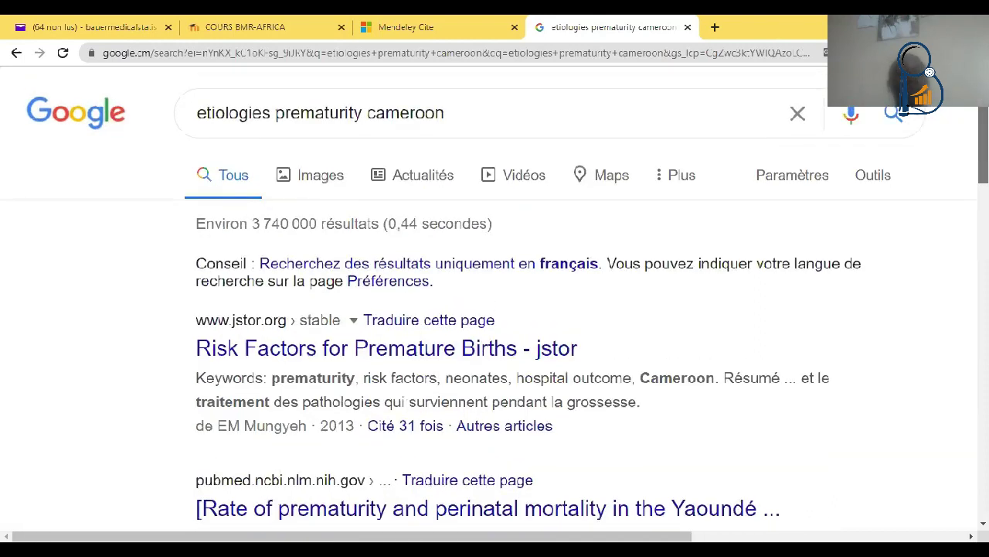
scroll(495, 309, down, 5)
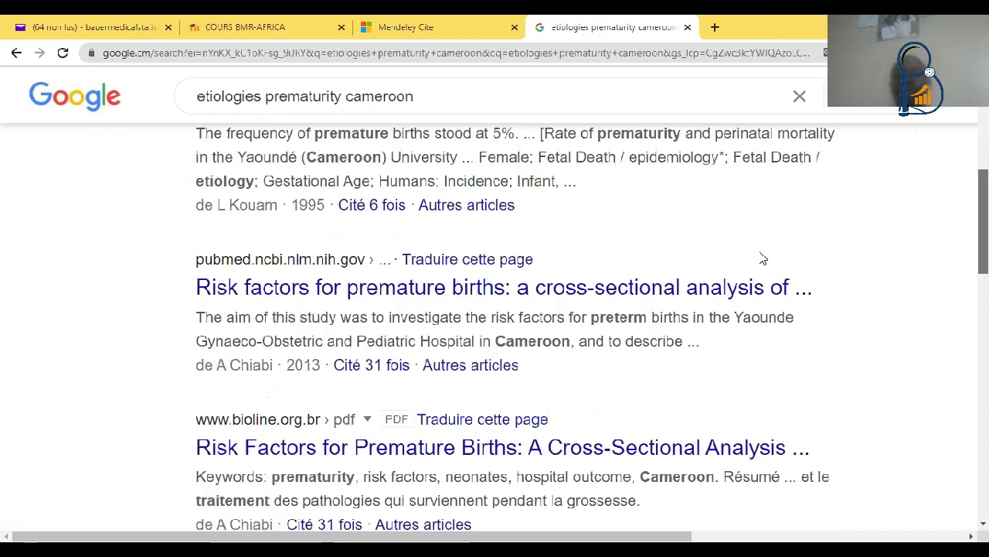
click(681, 302)
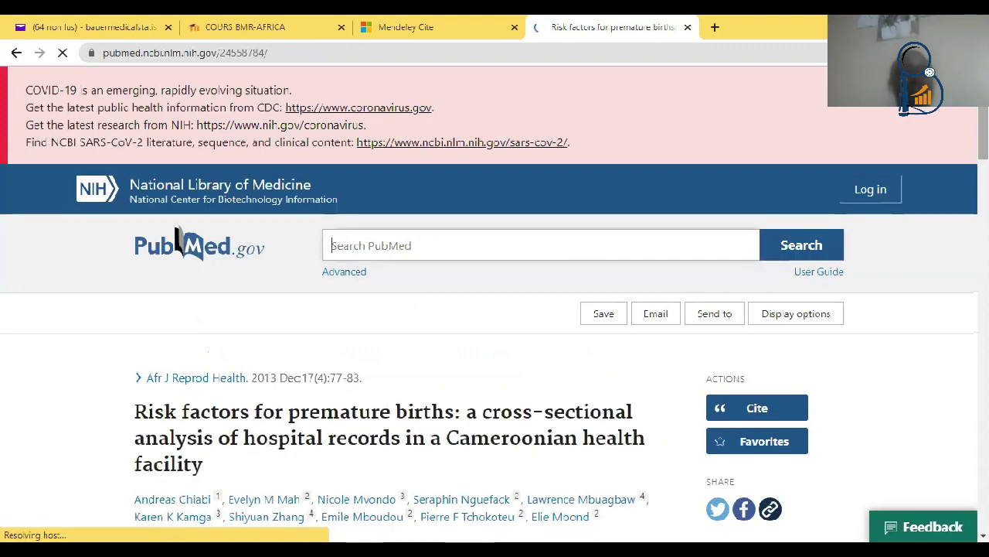
Step: Examine the PubMed record's title, authors, abstract and similar articles
scroll(495, 309, down, 2)
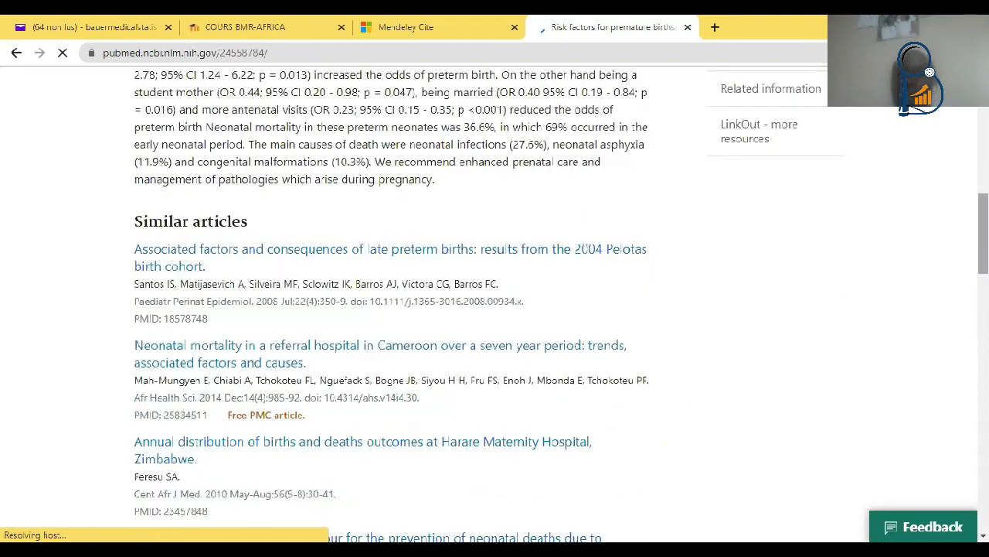
scroll(495, 309, up, 9)
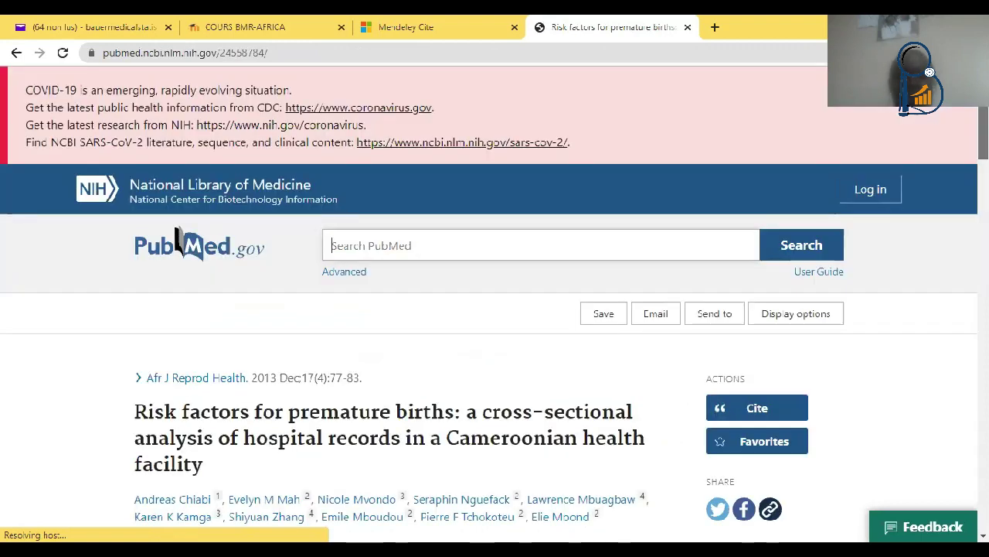
scroll(177, 242, down, 1)
scroll(495, 309, down, 2)
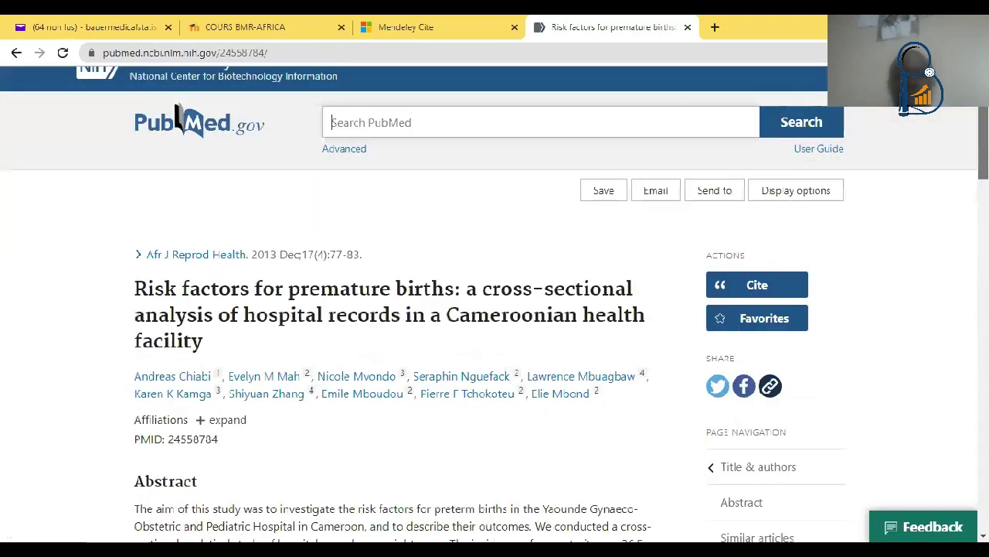
scroll(874, 371, down, 3)
scroll(874, 371, up, 5)
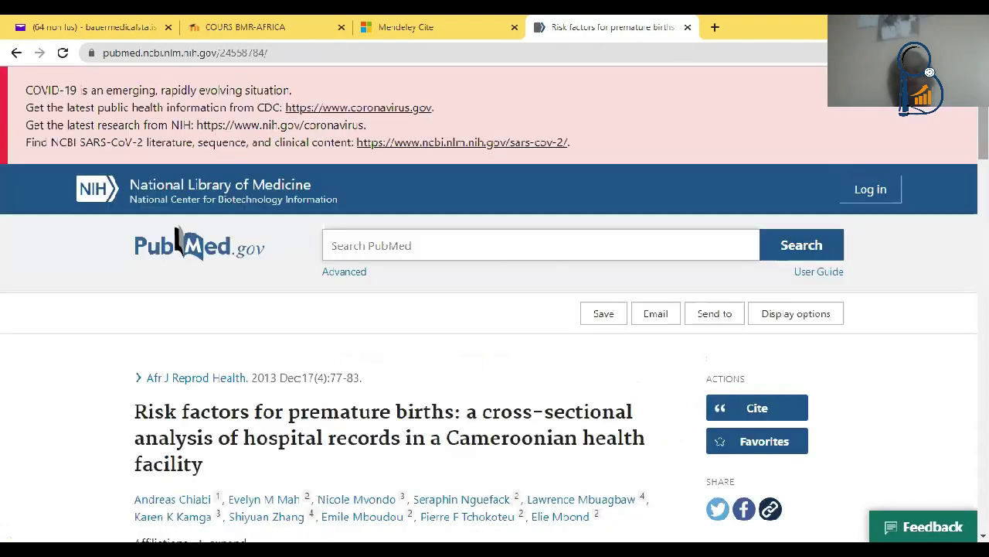
scroll(177, 241, down, 5)
scroll(177, 242, down, 1)
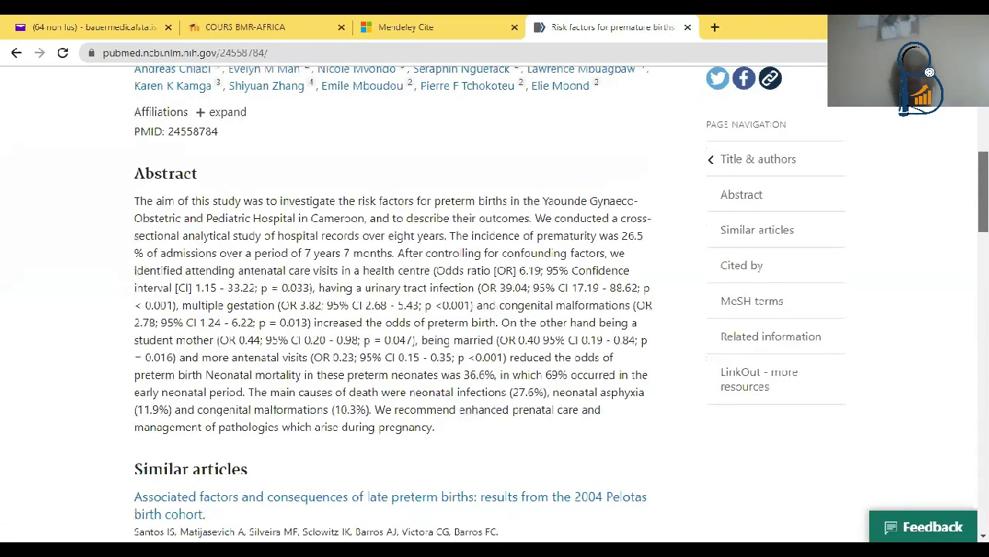
scroll(495, 310, down, 4)
scroll(495, 309, up, 3)
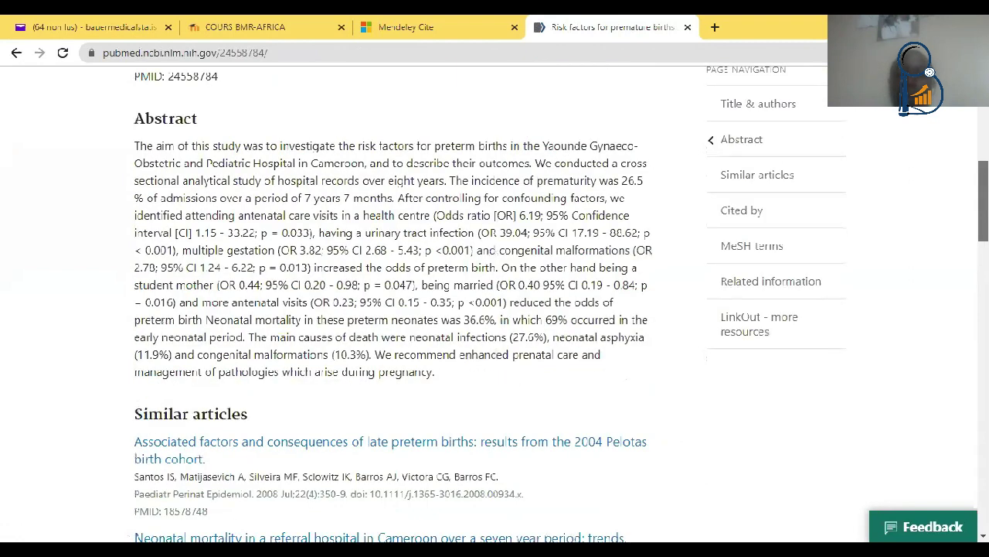
scroll(495, 309, up, 2)
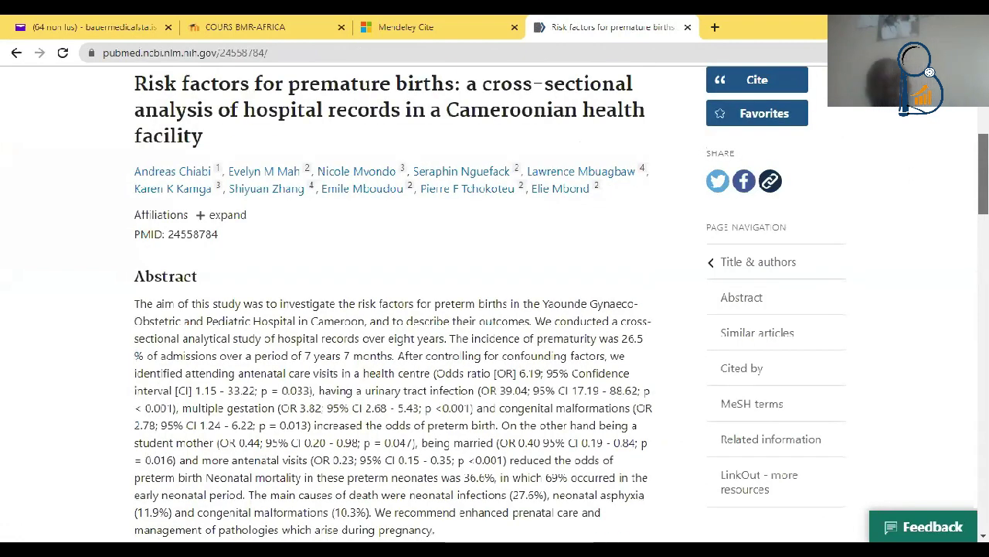
scroll(495, 310, down, 1)
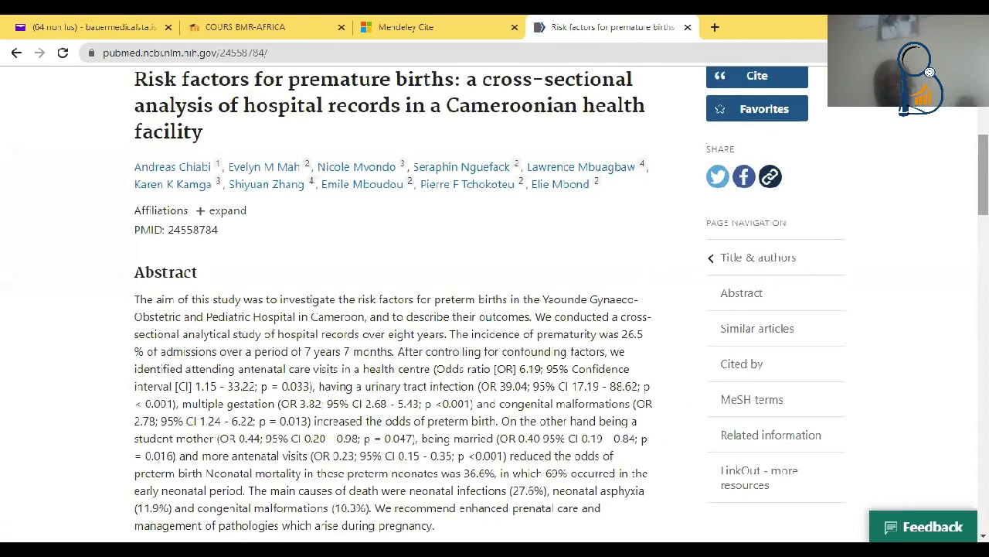
Step: Return to the "etiologies prematurity cameroon" results and review the listed articles and their sources again
click(15, 54)
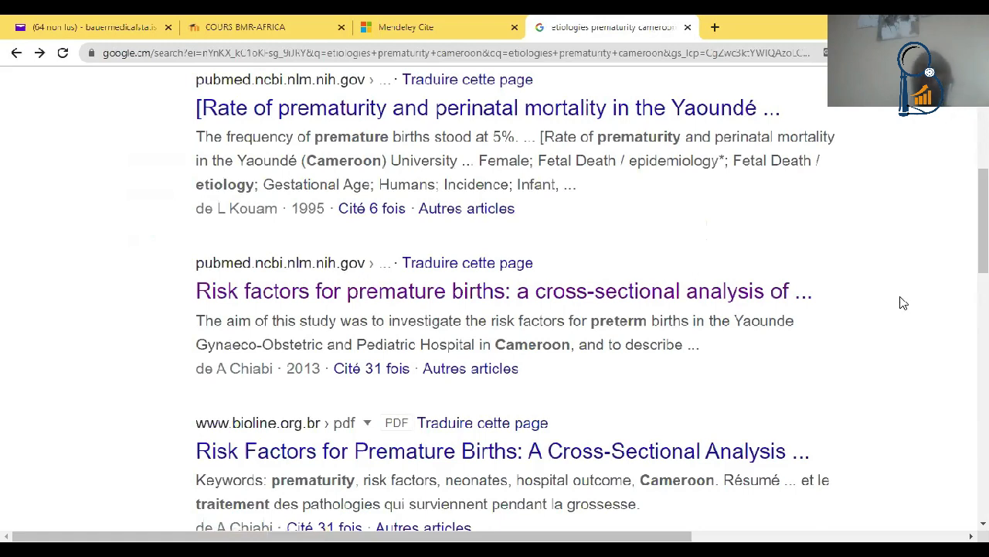
scroll(510, 309, up, 5)
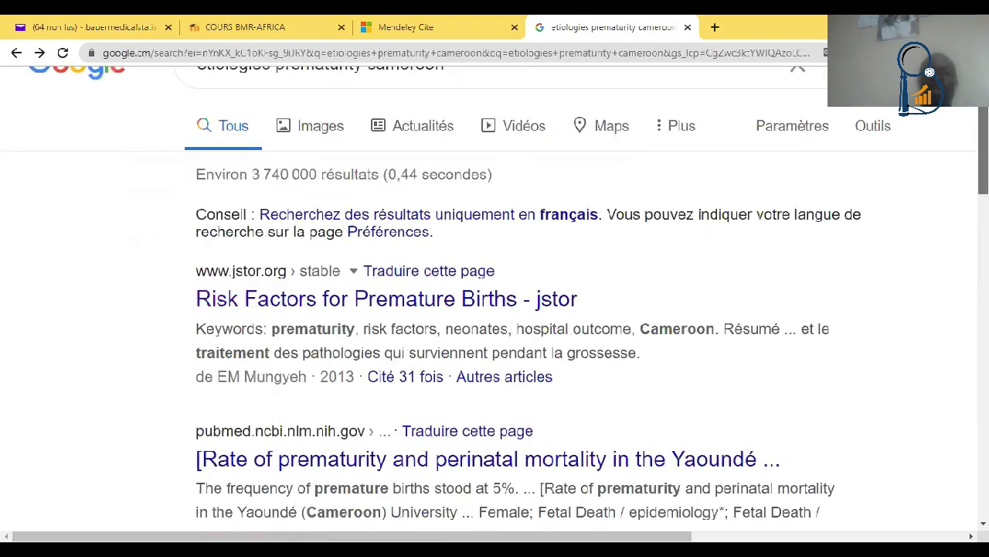
scroll(510, 309, up, 1)
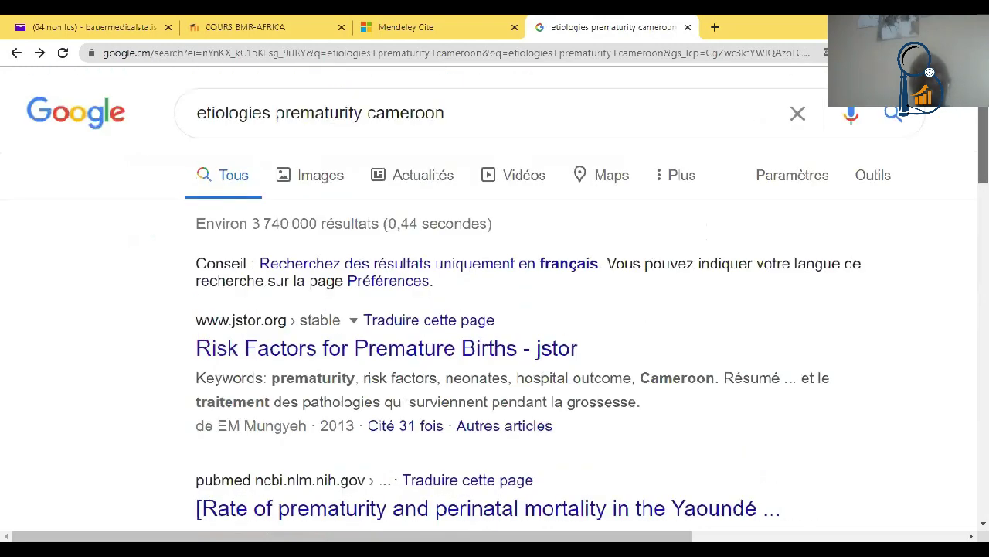
scroll(510, 310, down, 2)
scroll(511, 309, down, 2)
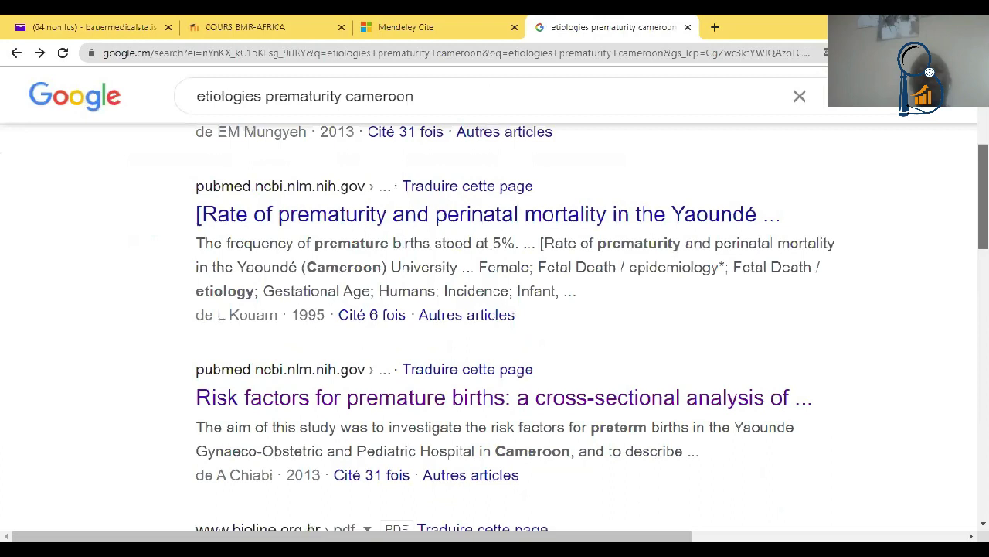
scroll(510, 309, up, 3)
scroll(501, 305, down, 1)
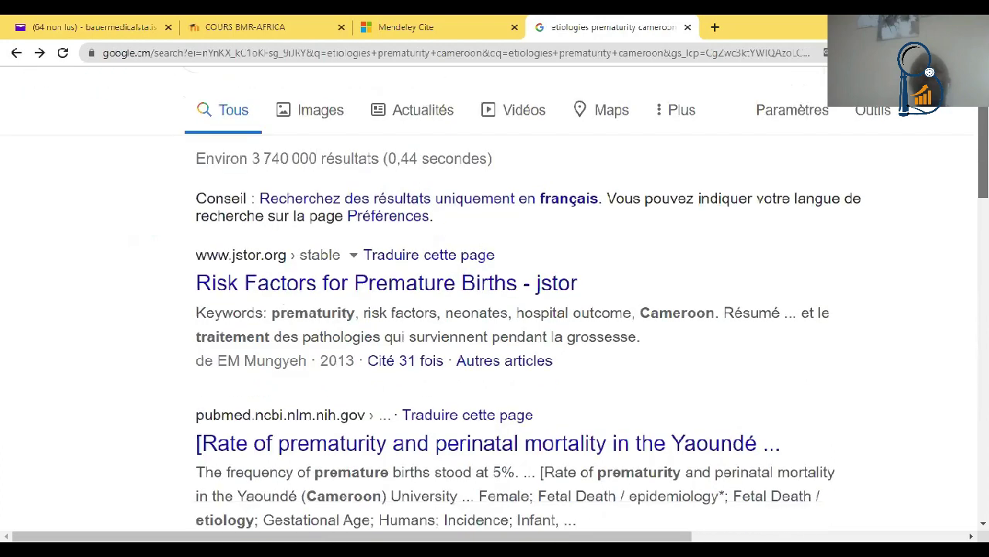
scroll(961, 309, down, 4)
scroll(961, 309, down, 4)
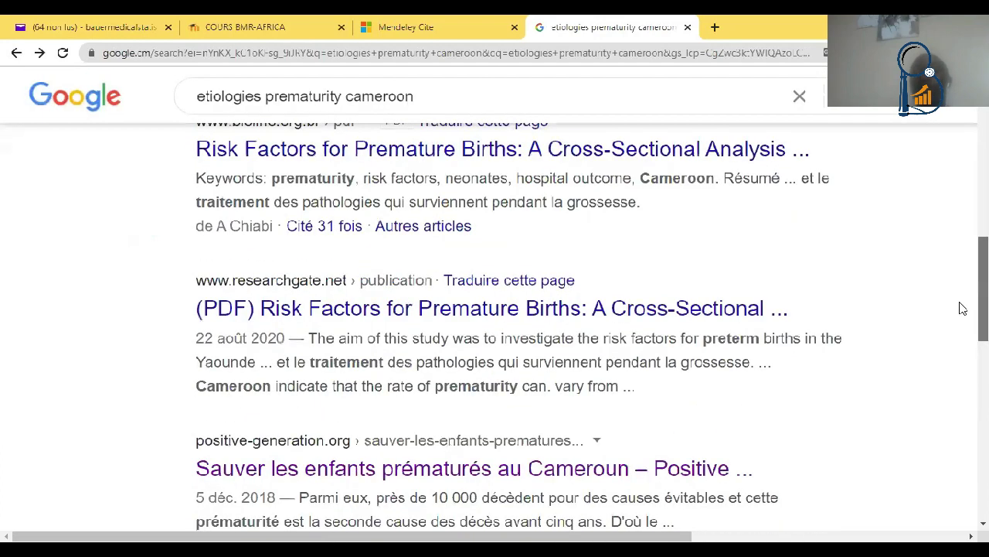
scroll(954, 429, down, 2)
scroll(954, 429, up, 8)
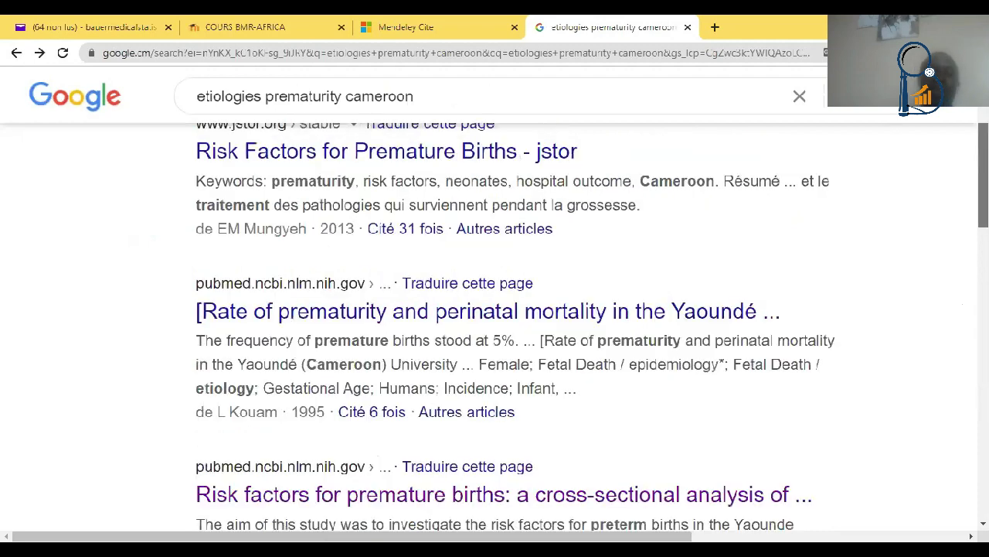
Step: Replace "prematurity" with "premature births" in the query and search for "etiologies premature births cameroon"
scroll(495, 325, up, 3)
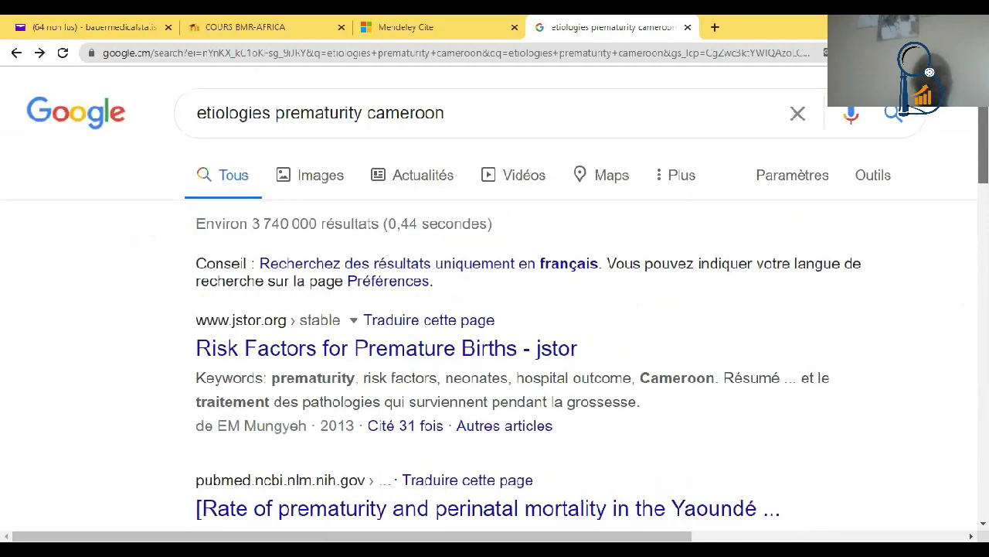
drag(363, 113, 276, 112)
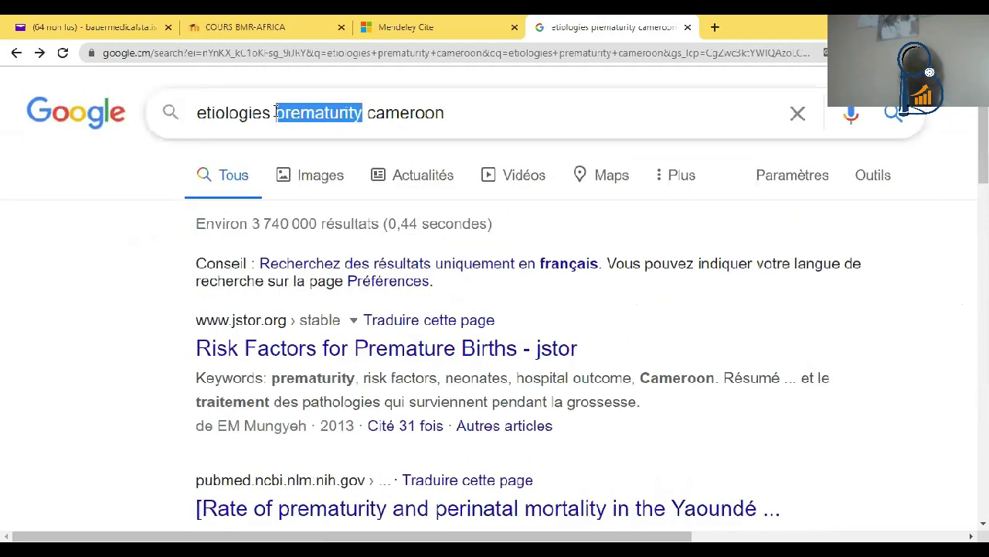
text(premature)
text( births)
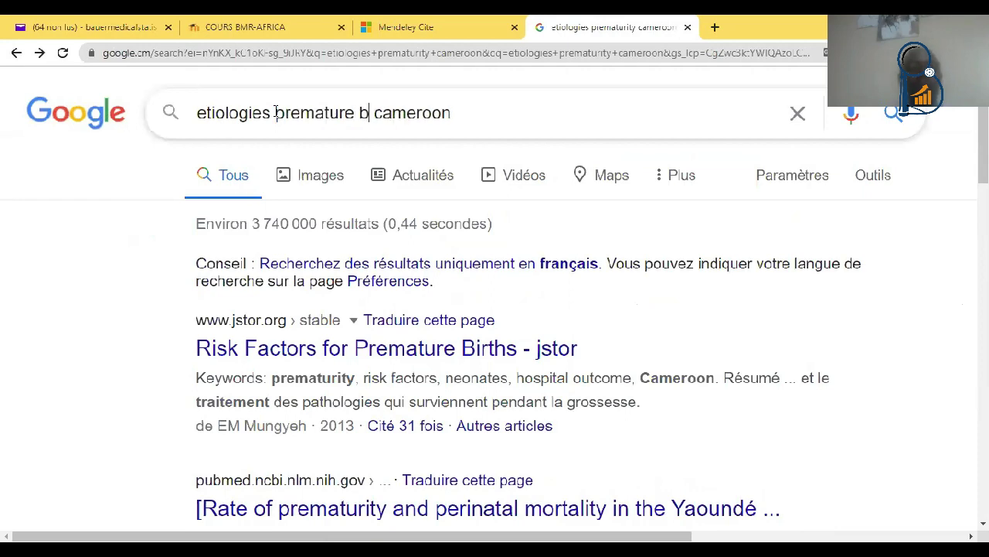
key(Return)
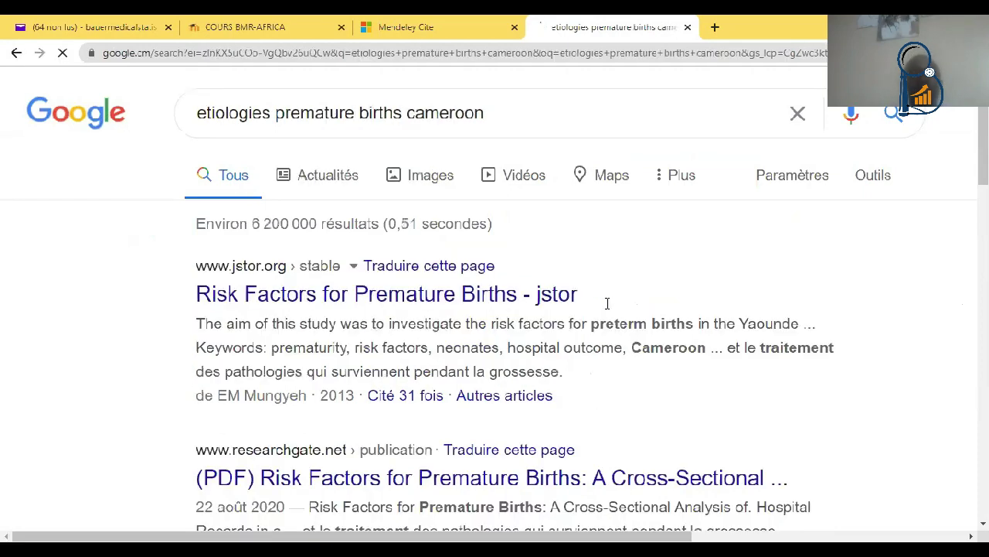
Step: Look through the results for "etiologies premature births cameroon", checking the sources, article titles and citation details
scroll(495, 309, down, 2)
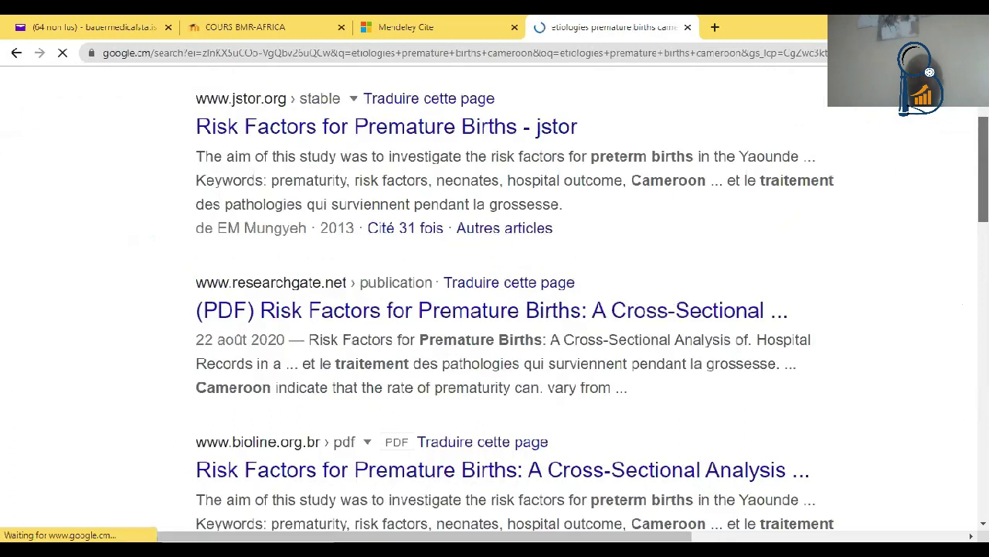
scroll(494, 309, down, 3)
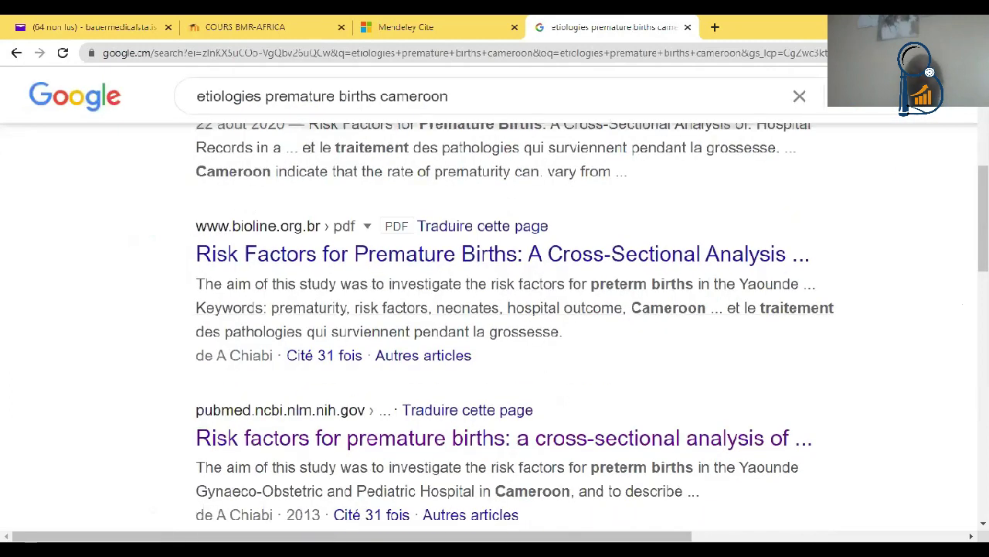
scroll(494, 310, down, 1)
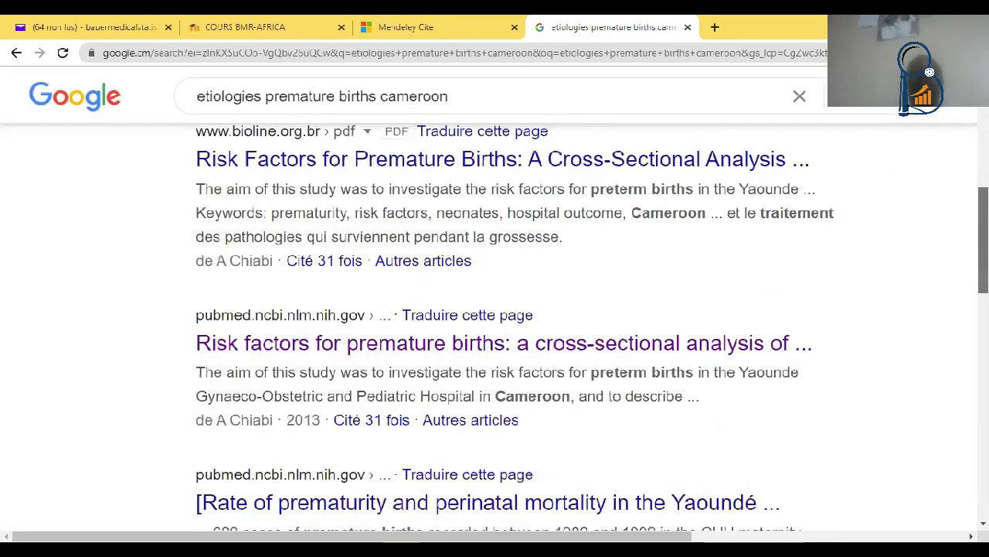
scroll(494, 309, down, 4)
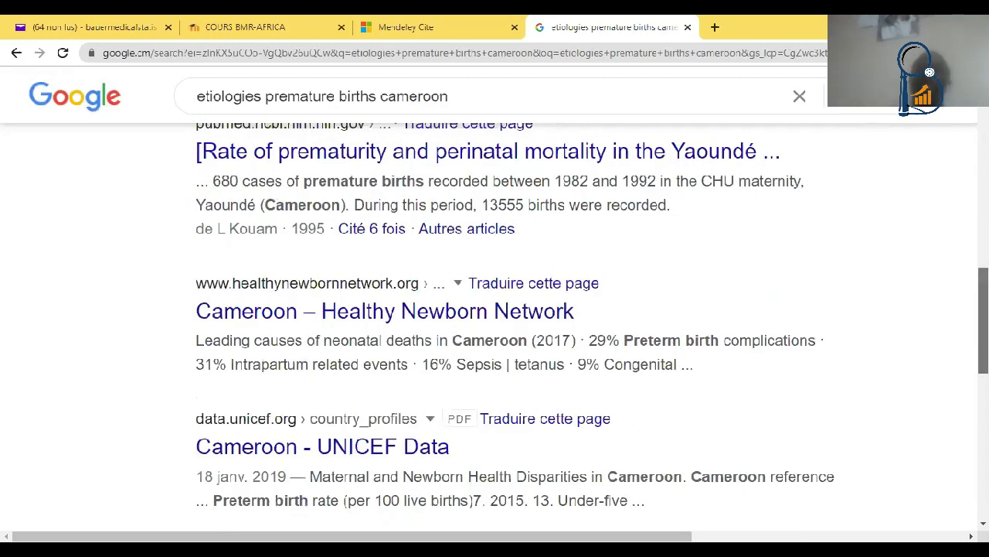
scroll(495, 324, up, 1)
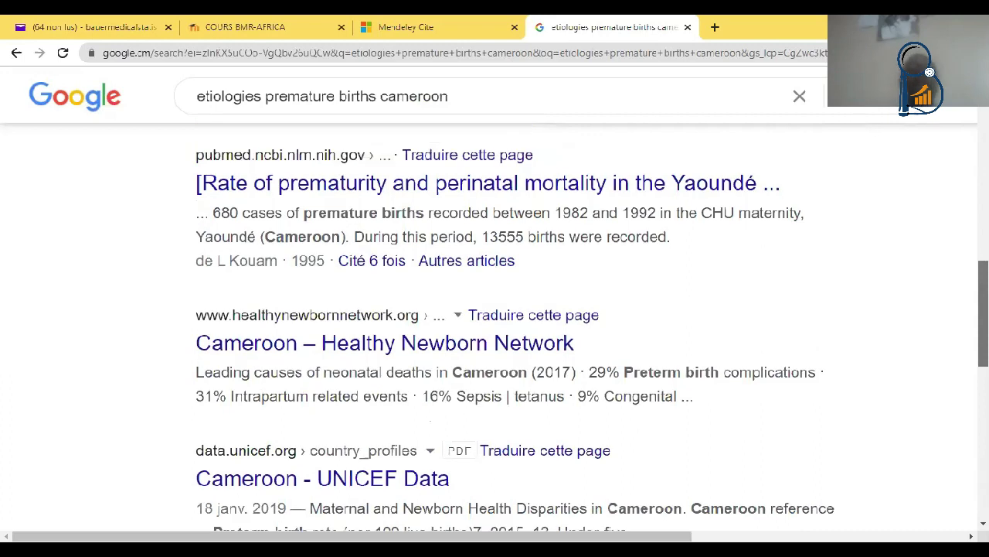
scroll(495, 309, up, 4)
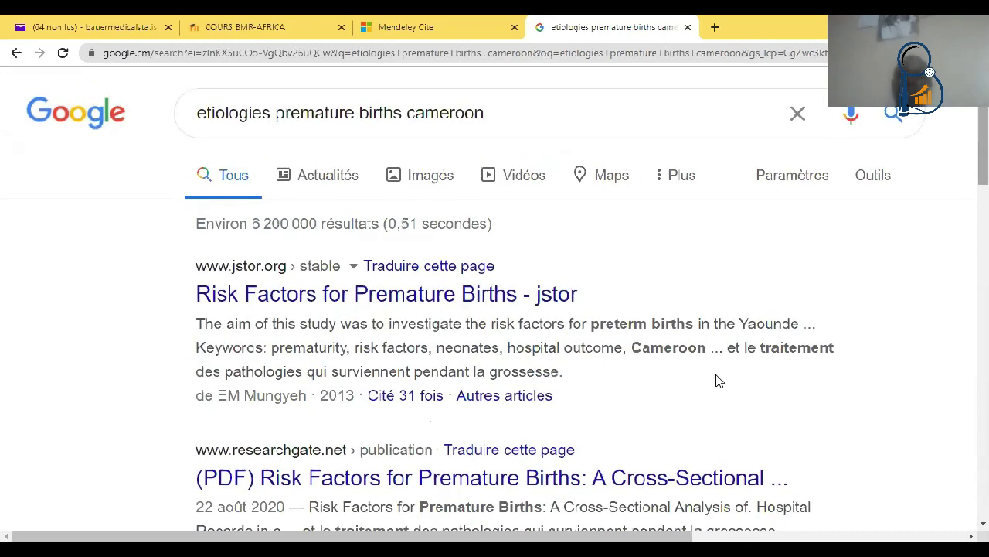
scroll(495, 309, down, 5)
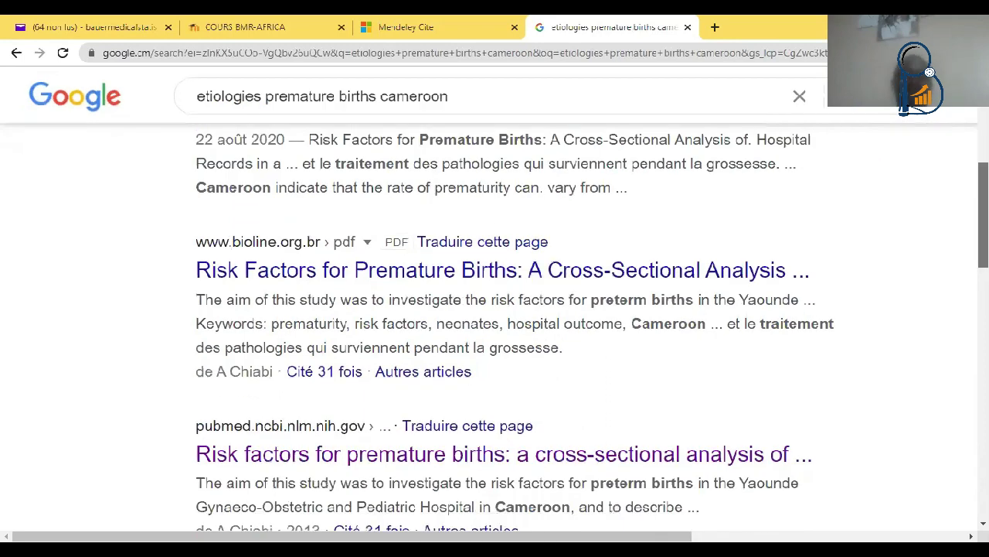
scroll(495, 309, down, 10)
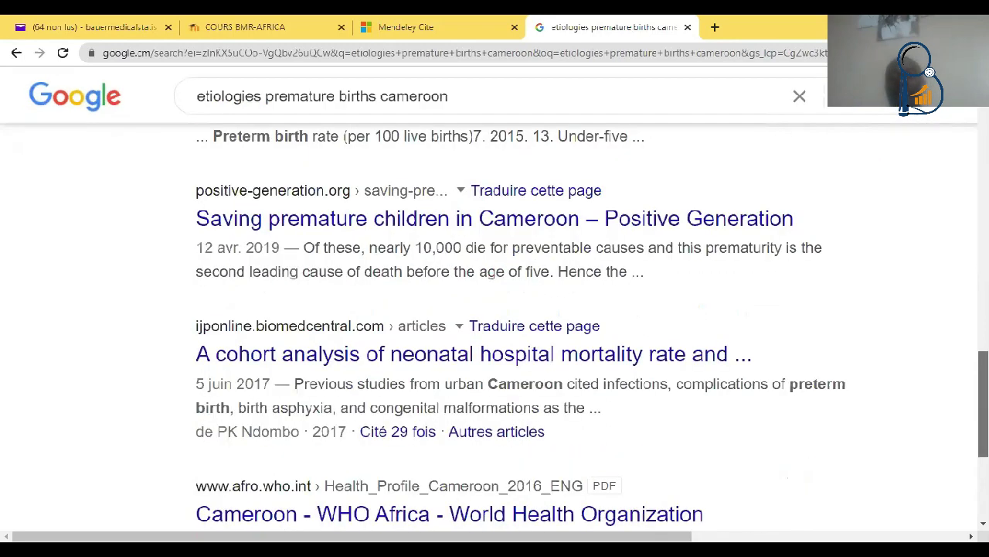
scroll(494, 309, up, 15)
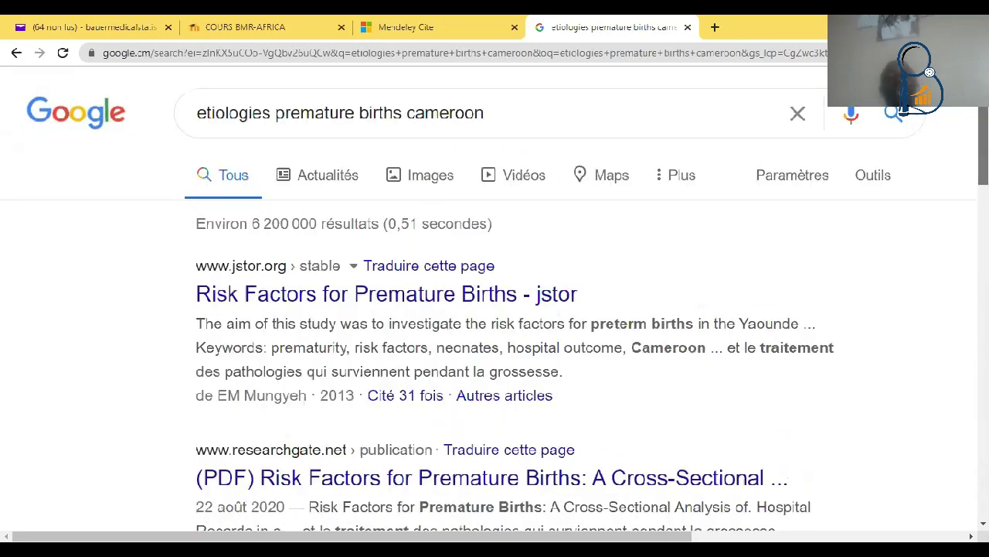
Step: Add "pubmed" to the end of the query and search for "etiologies premature births cameroon pubmed"
click(483, 119)
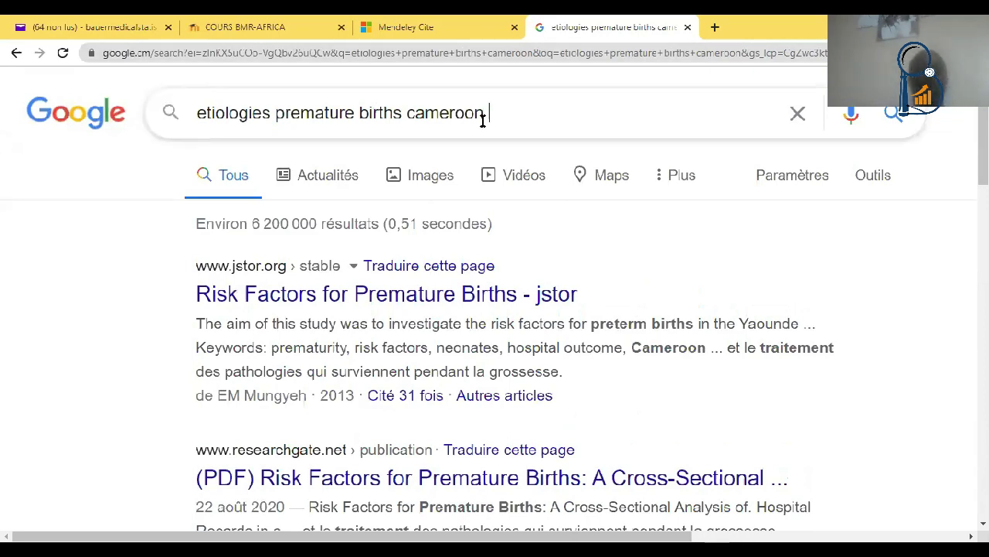
text(pub)
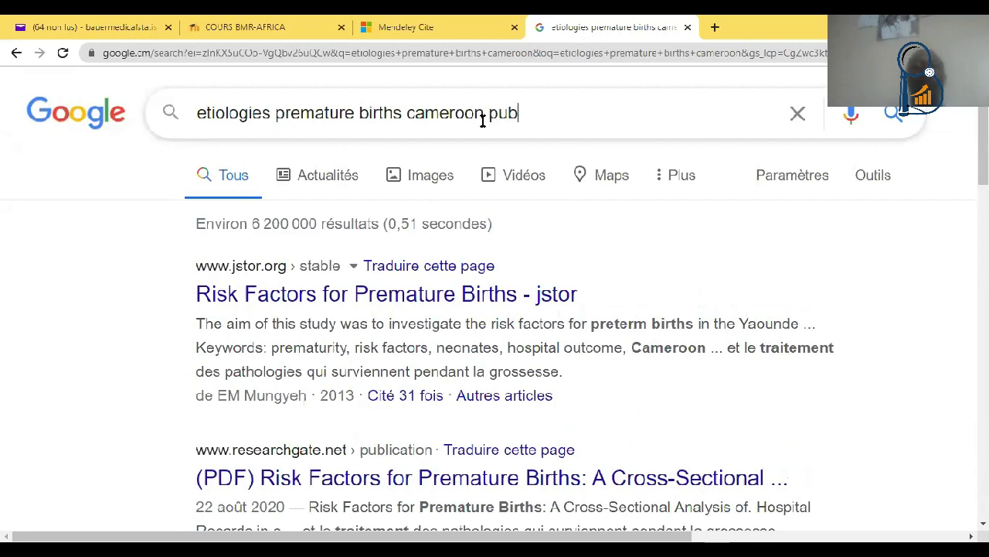
text(med)
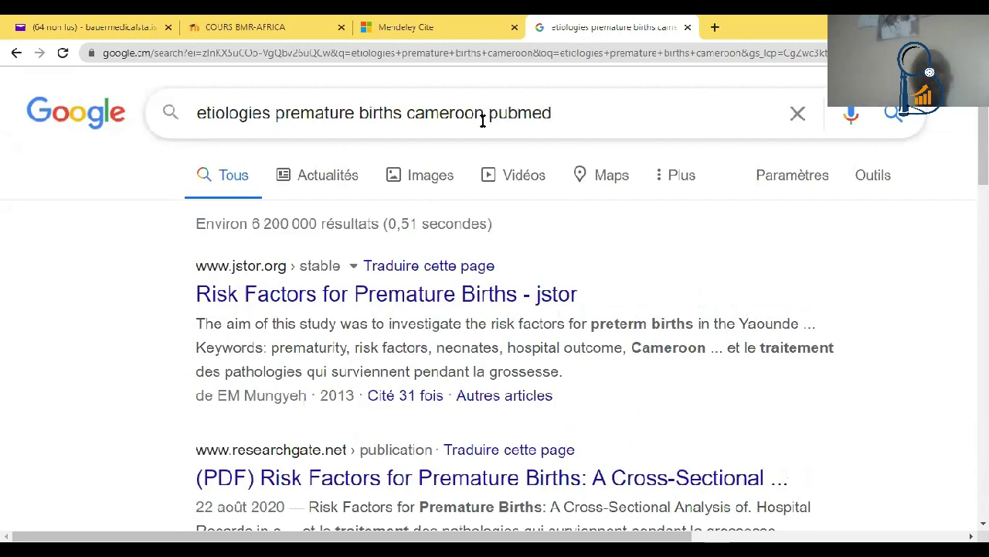
key(Return)
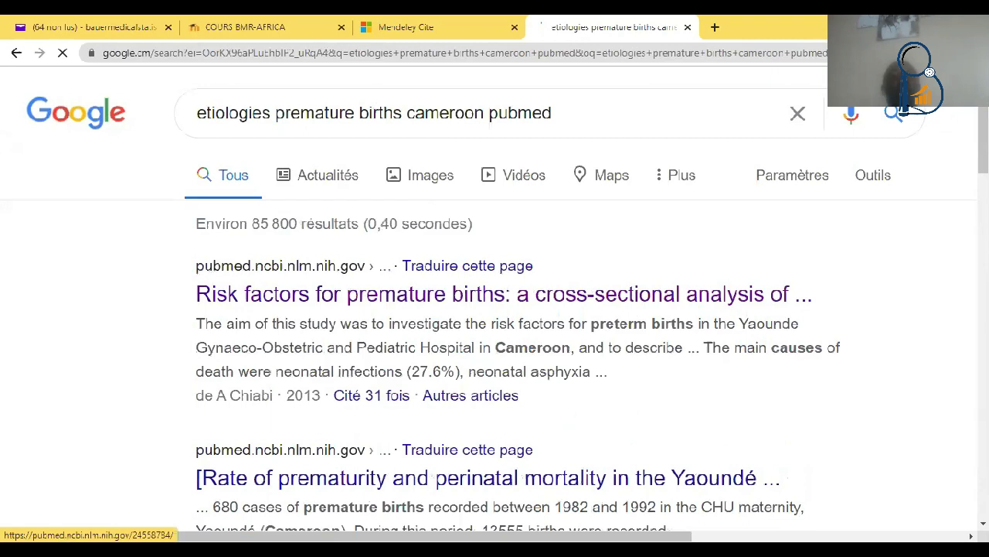
Step: Review the results of the query with "pubmed" added, checking which sources and articles are listed
scroll(495, 309, down, 1)
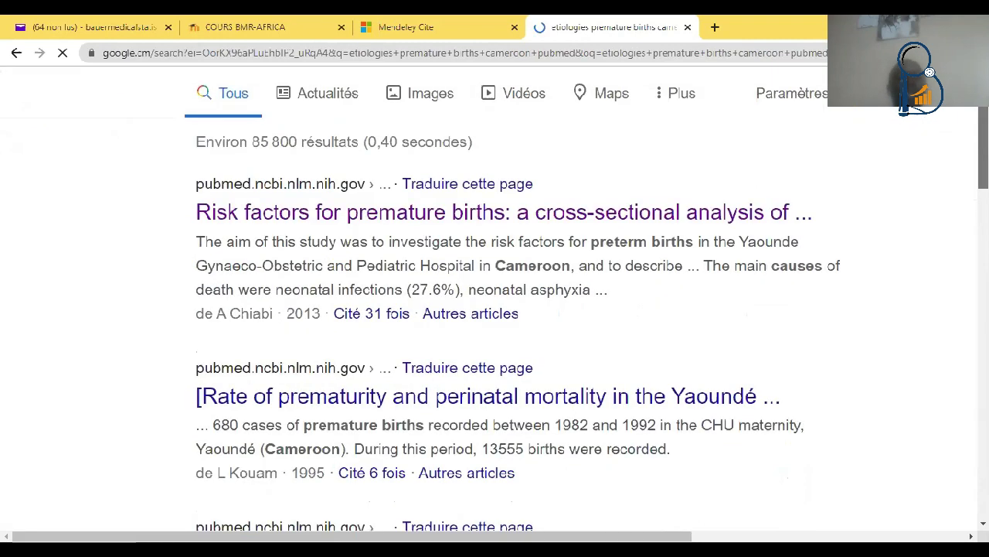
scroll(495, 309, down, 2)
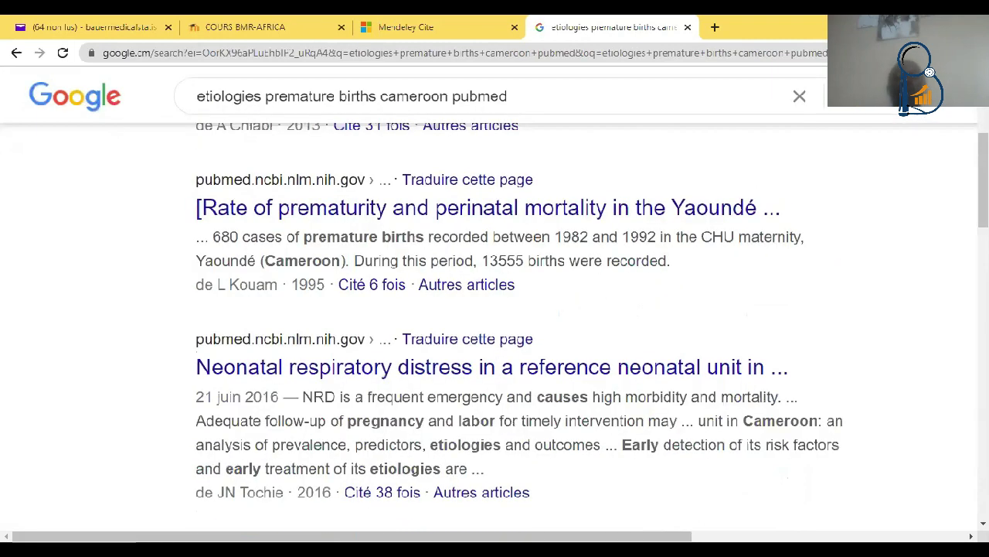
scroll(495, 309, down, 3)
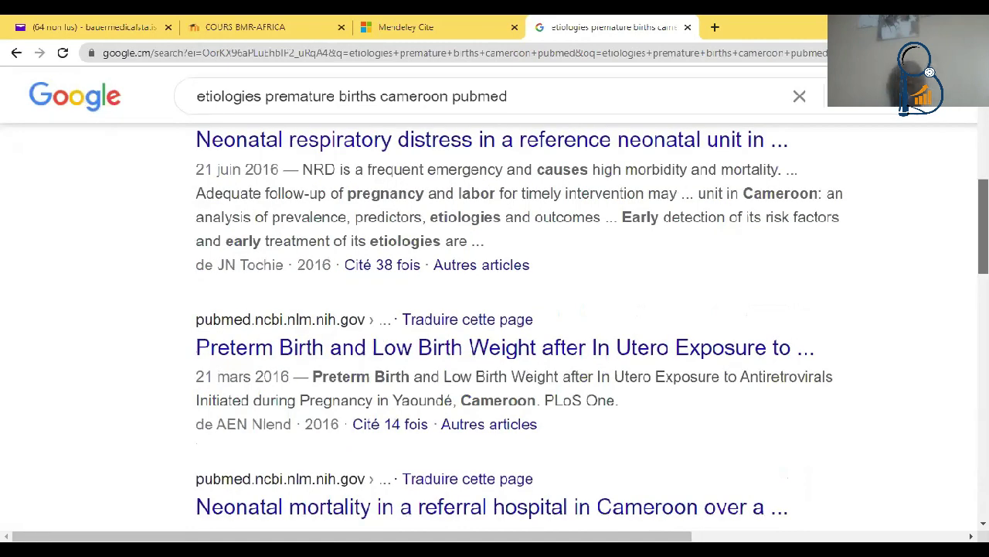
scroll(338, 409, down, 3)
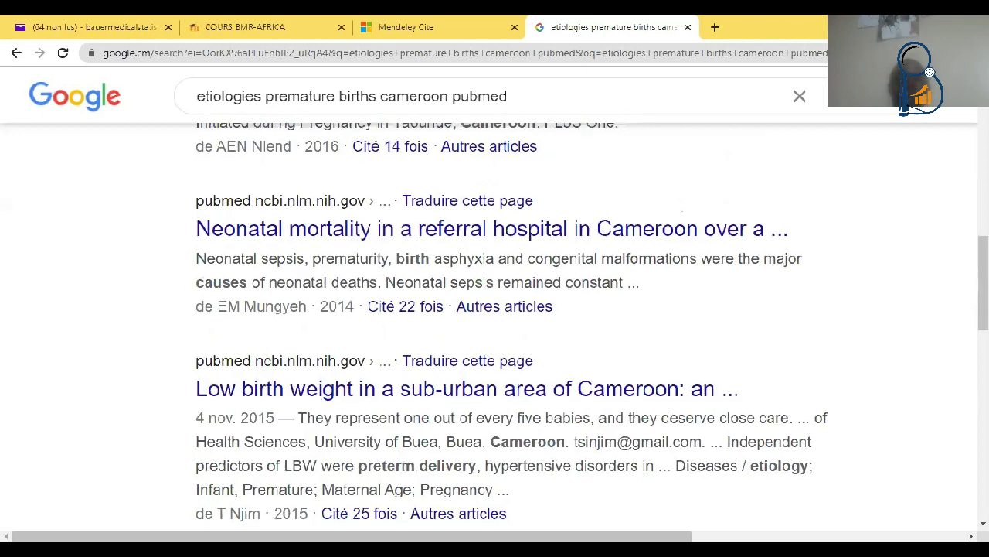
scroll(495, 309, down, 2)
scroll(495, 309, down, 3)
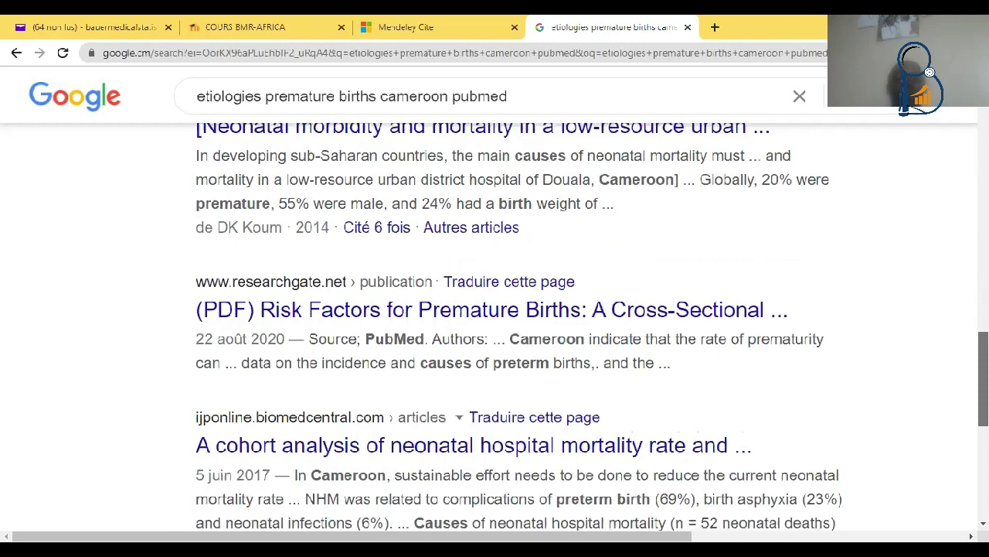
scroll(592, 327, up, 1)
scroll(495, 309, up, 8)
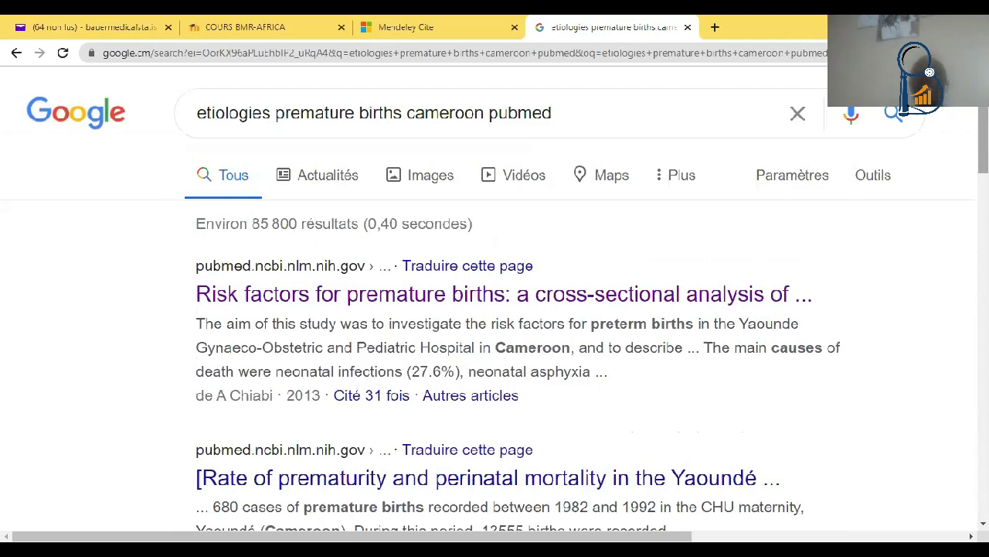
Step: Search for "google scholar" in a new browser tab and open the Google Scholar site
click(714, 31)
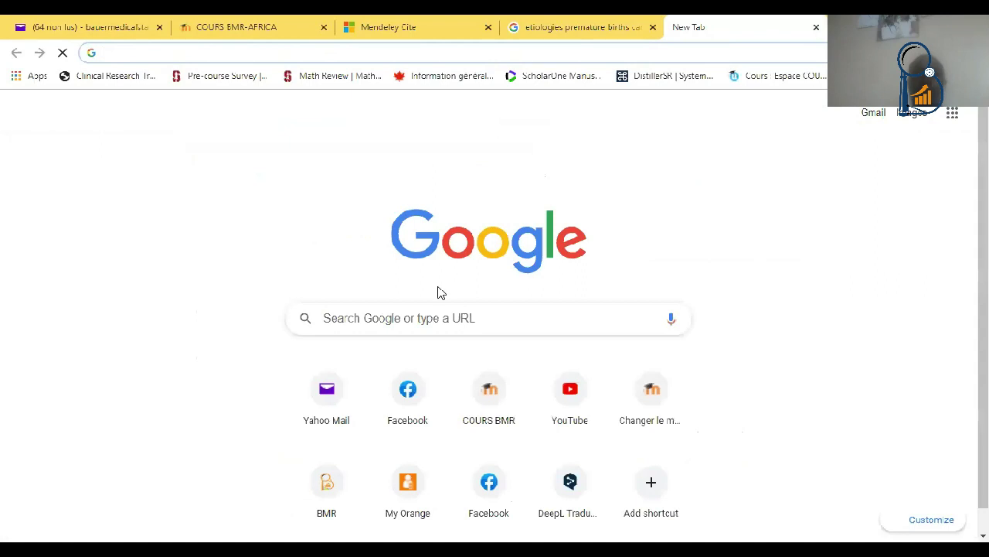
click(447, 322)
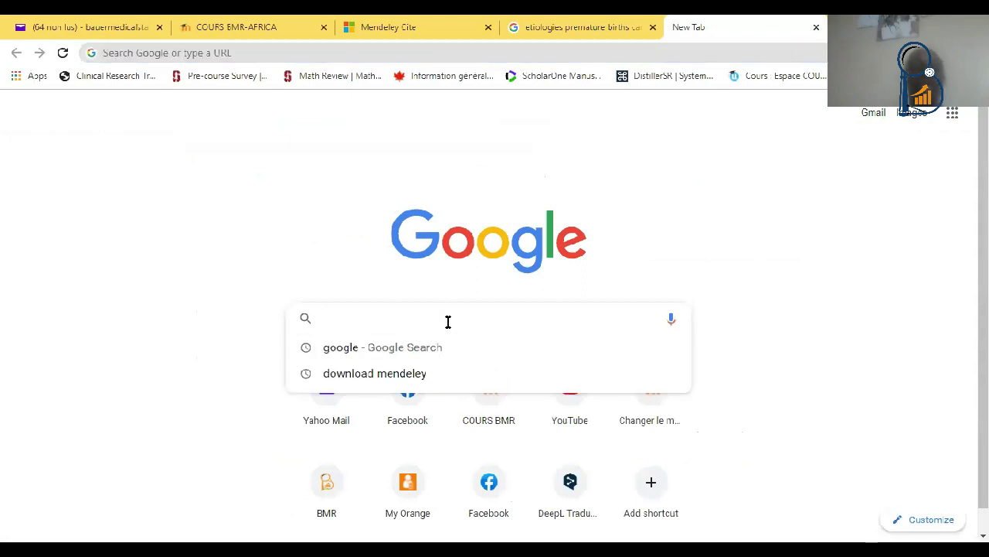
text(google s)
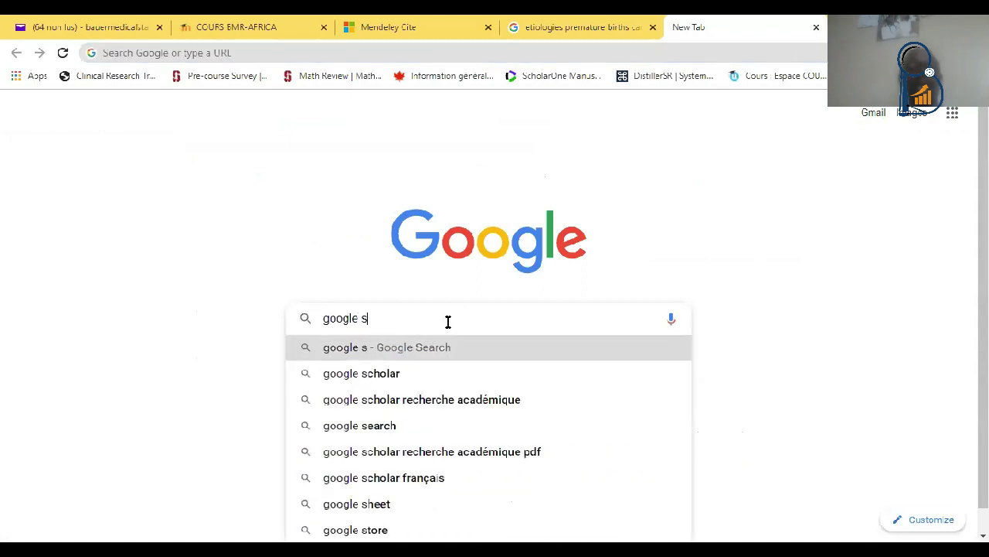
text(chol)
key(Return)
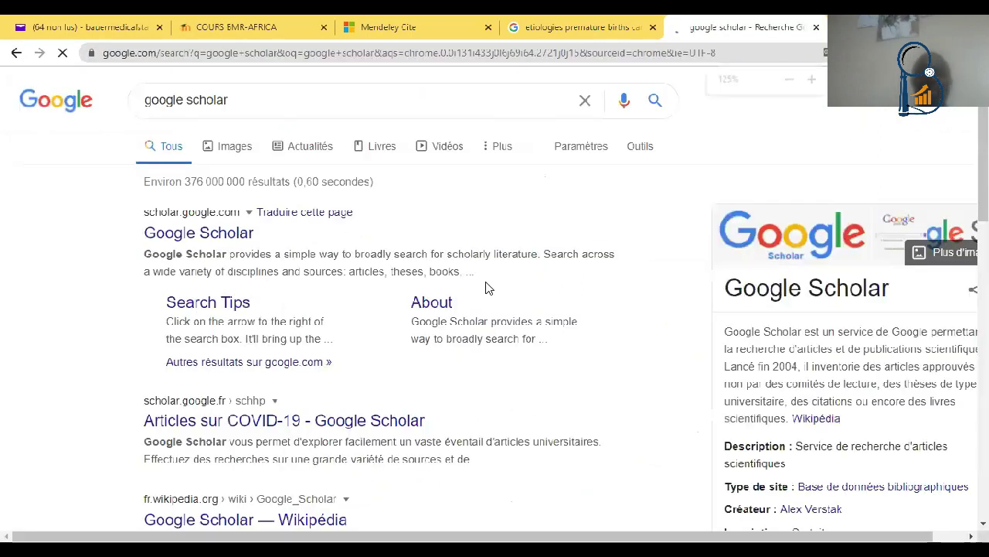
key(ctrl+plus)
key(ctrl+plus)
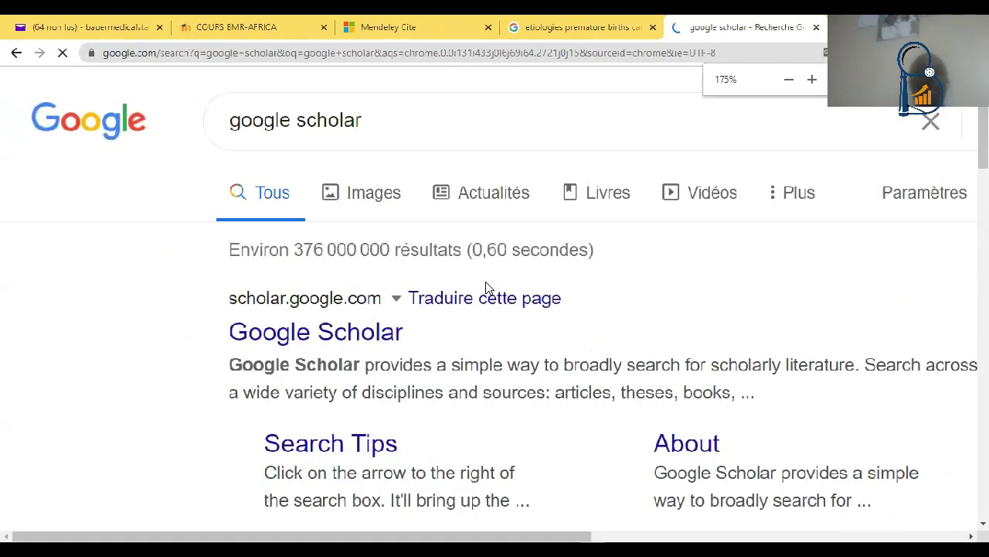
click(372, 334)
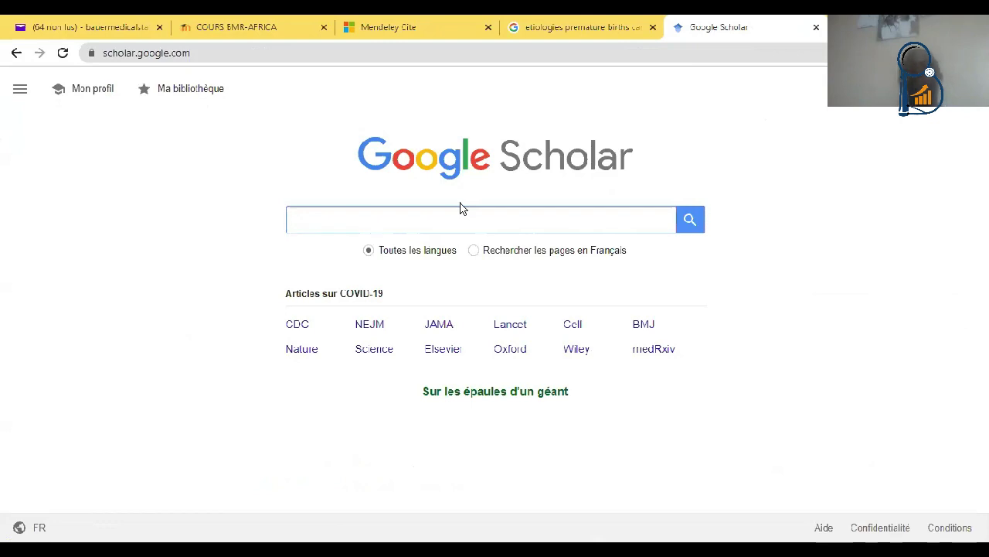
Step: Search Google Scholar for "etiologies premature births cameroon" and start looking through the listed articles
text(eti)
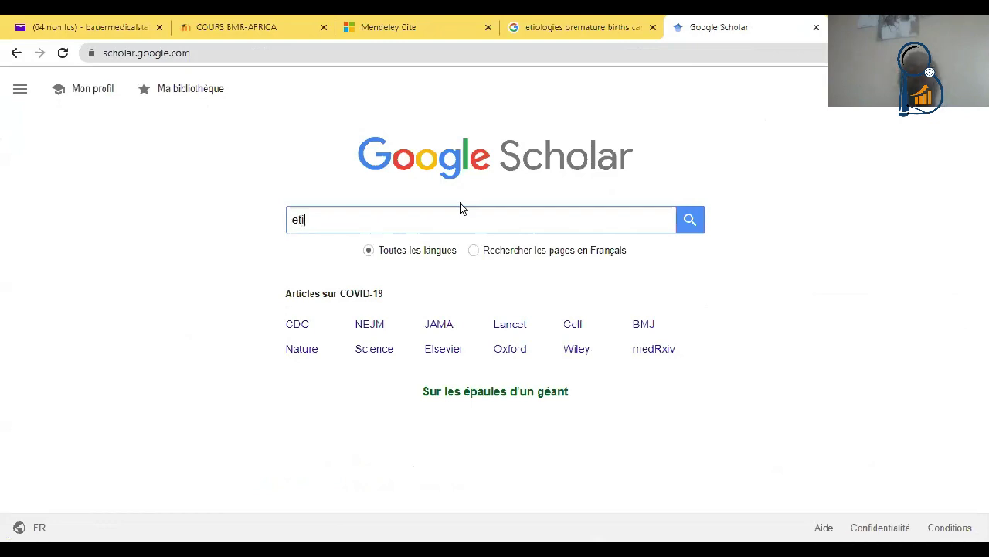
text(ologies)
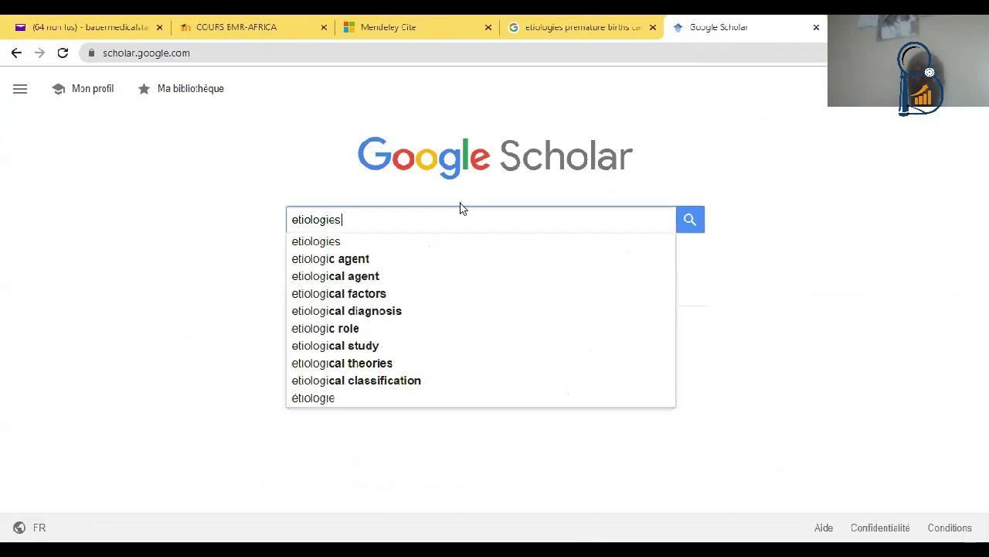
text( premature bir)
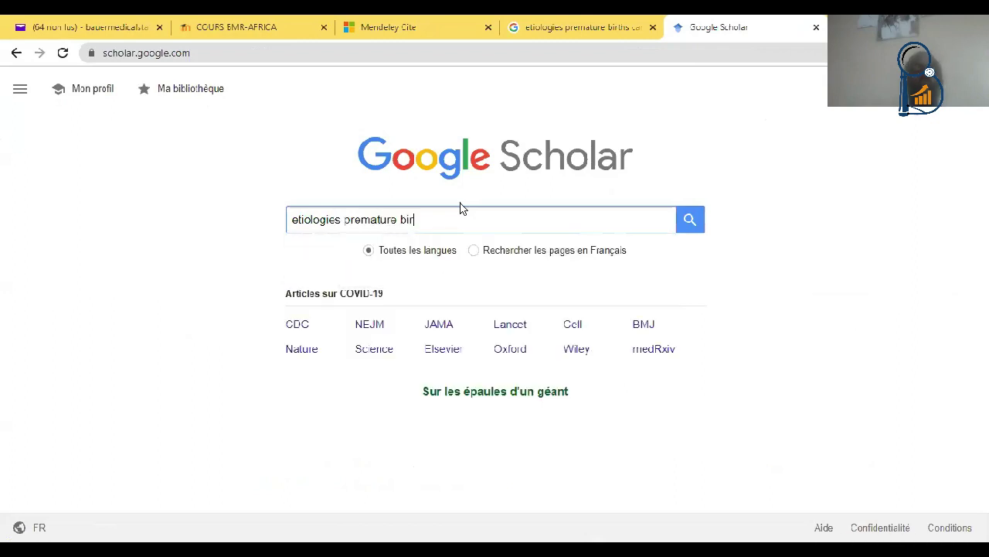
text(ths cameroon)
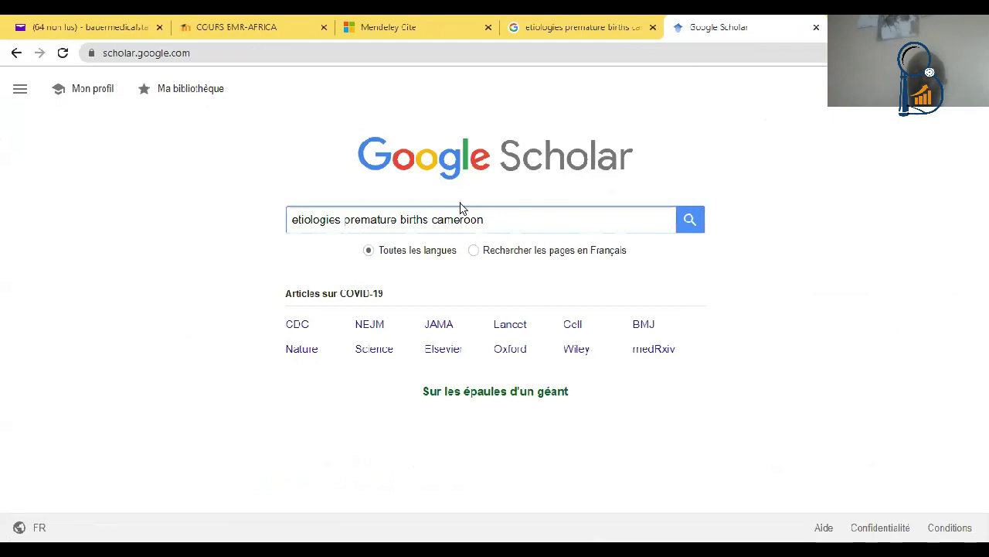
key(Return)
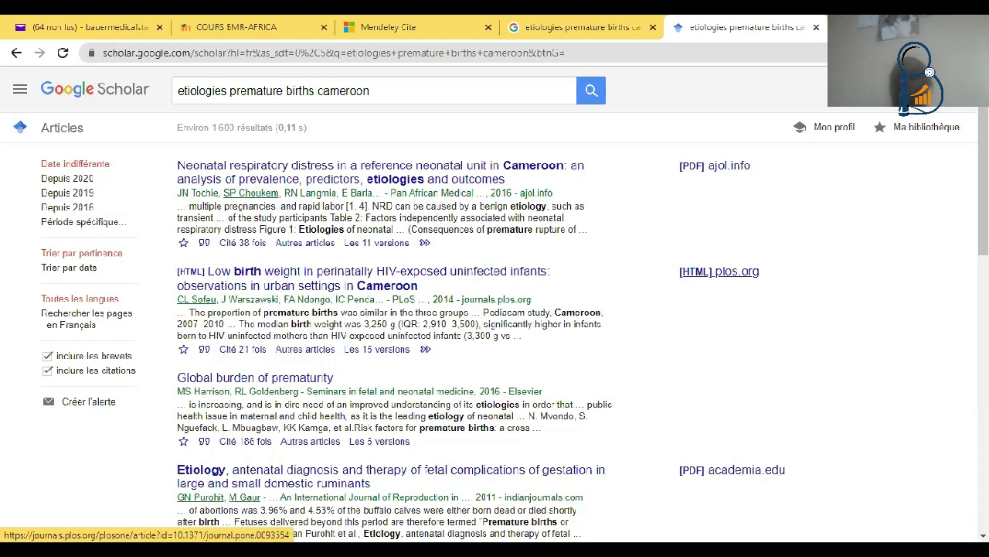
scroll(719, 271, down, 1)
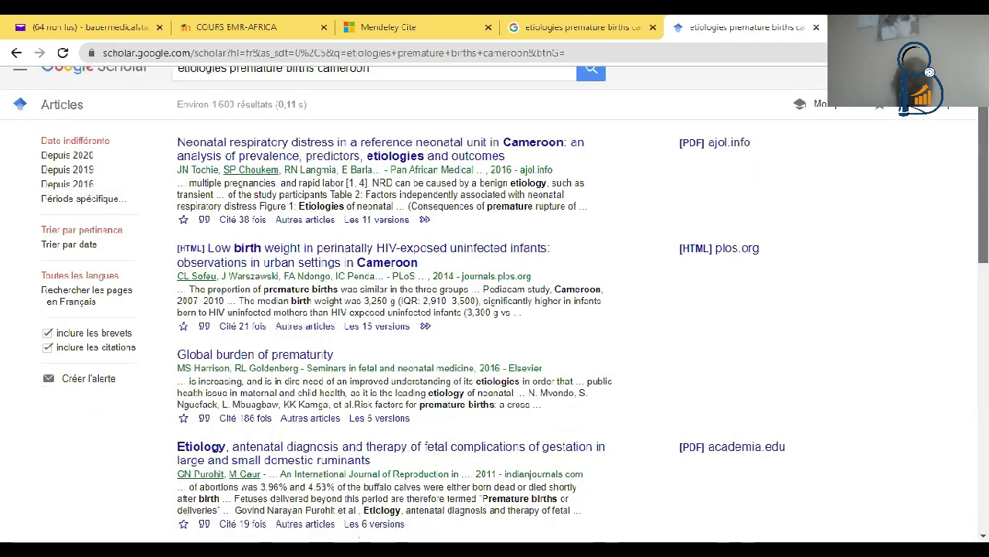
Step: Examine the titles, sources and excerpts of the Google Scholar articles through the end of the first results page
scroll(494, 309, down, 1)
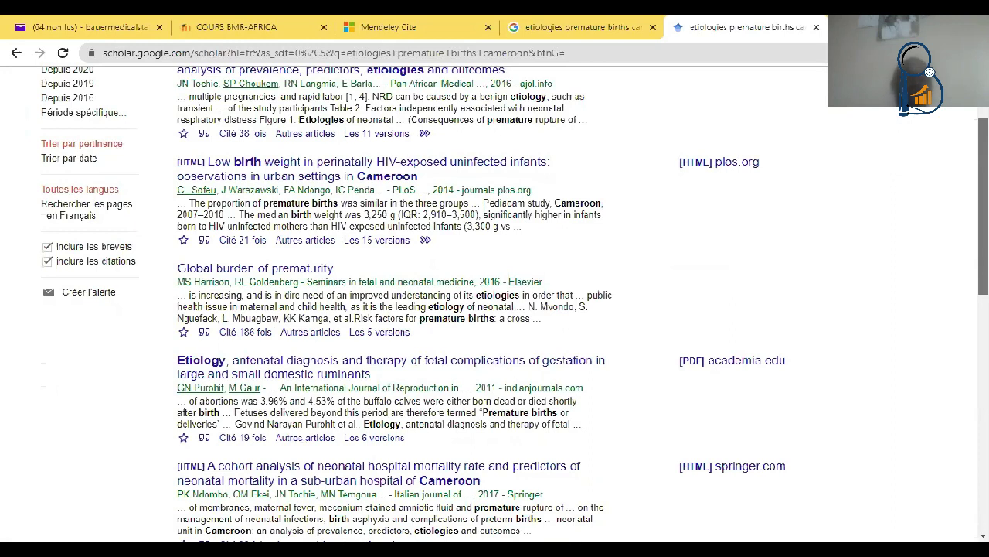
scroll(495, 309, down, 1)
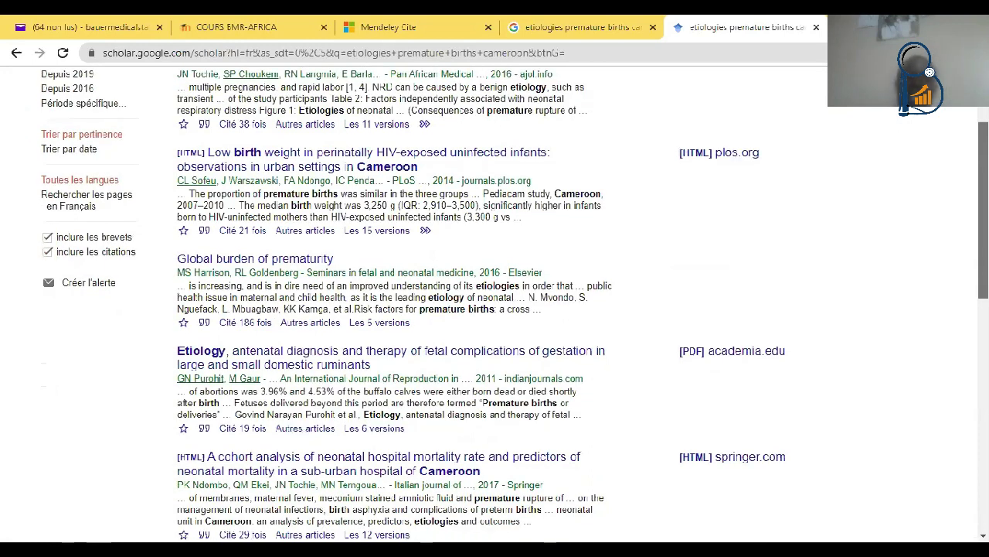
scroll(494, 309, down, 1)
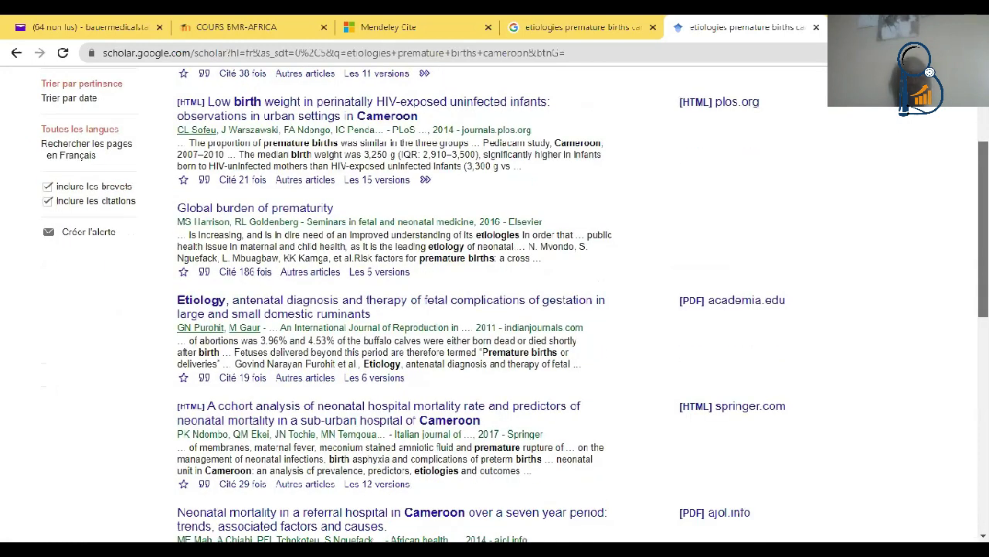
scroll(495, 309, down, 2)
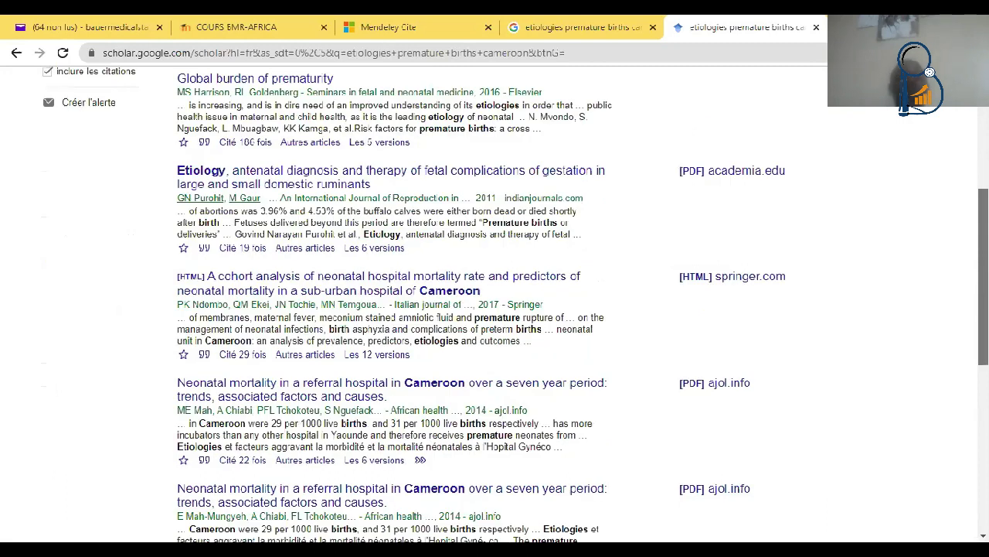
scroll(495, 309, up, 1)
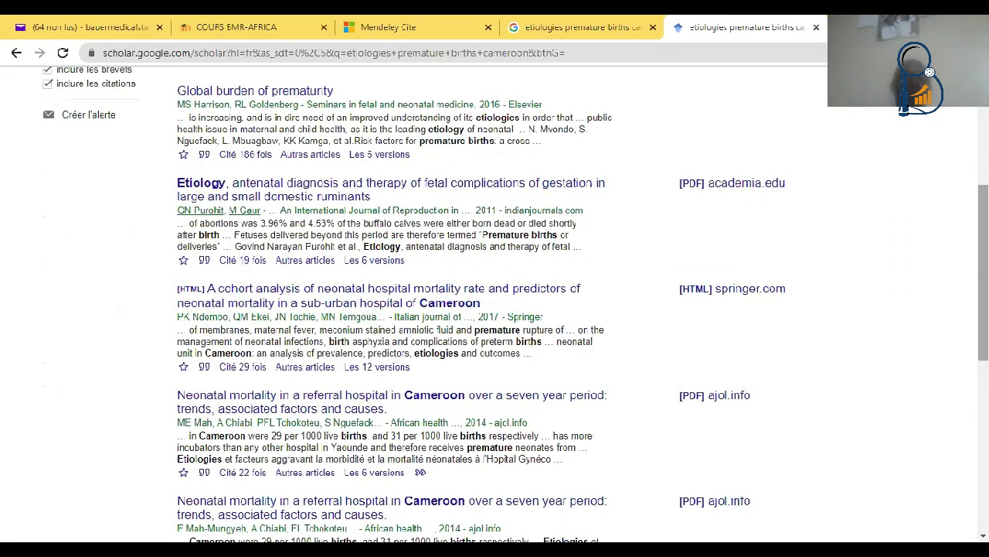
scroll(494, 309, up, 4)
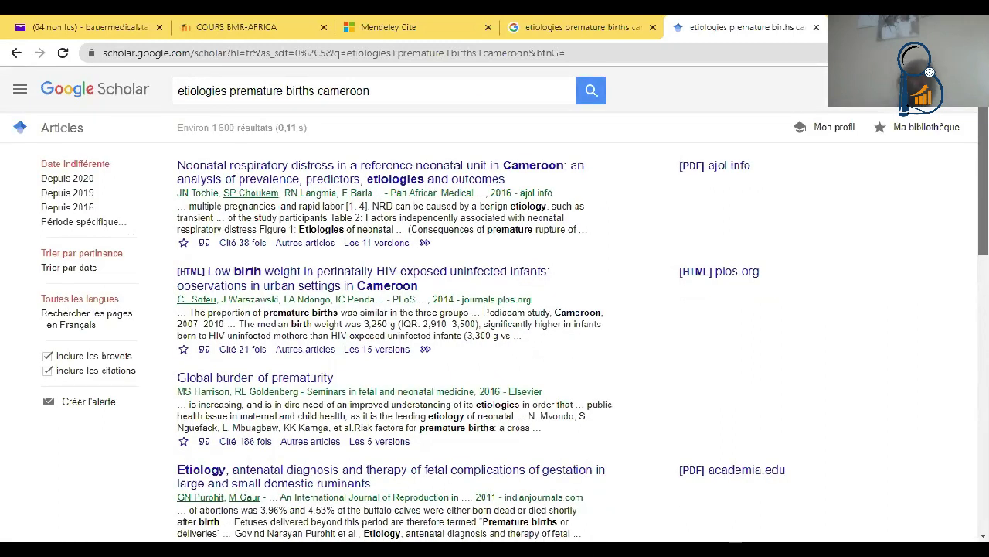
scroll(495, 309, down, 1)
scroll(495, 309, down, 8)
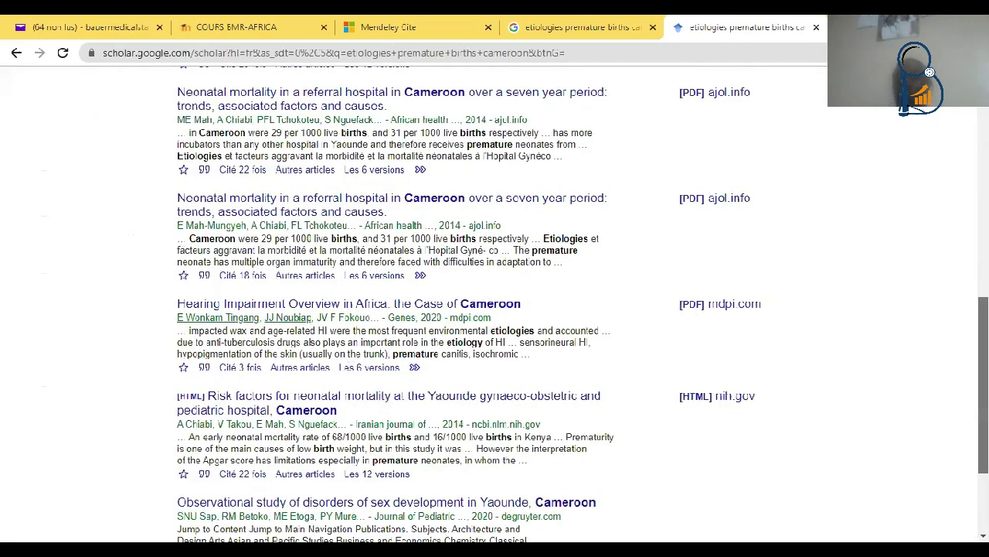
scroll(495, 309, down, 1)
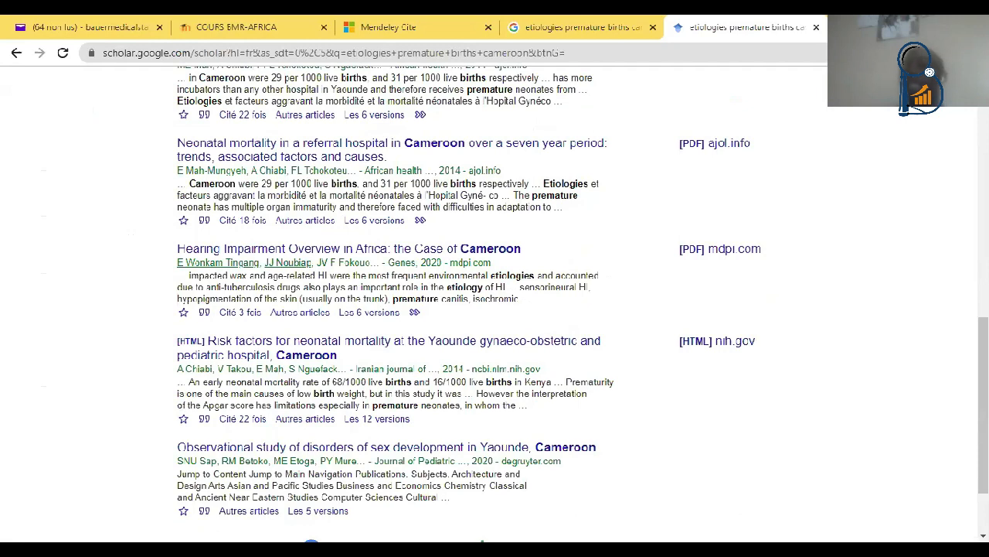
scroll(494, 309, down, 2)
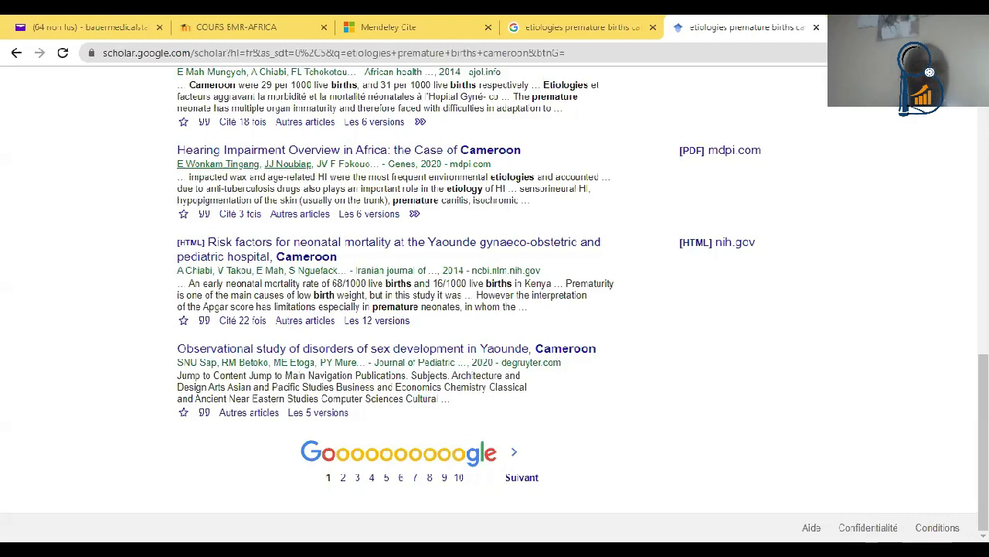
Step: Open the article on low birth weight in perinatally HIV-exposed uninfected infants, and return to the Google Scholar results
key(Home)
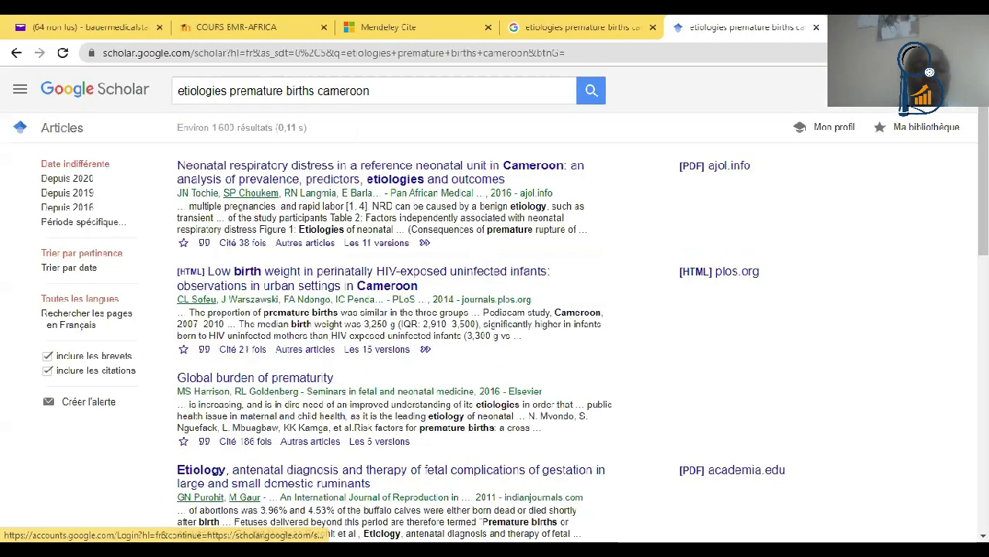
click(386, 288)
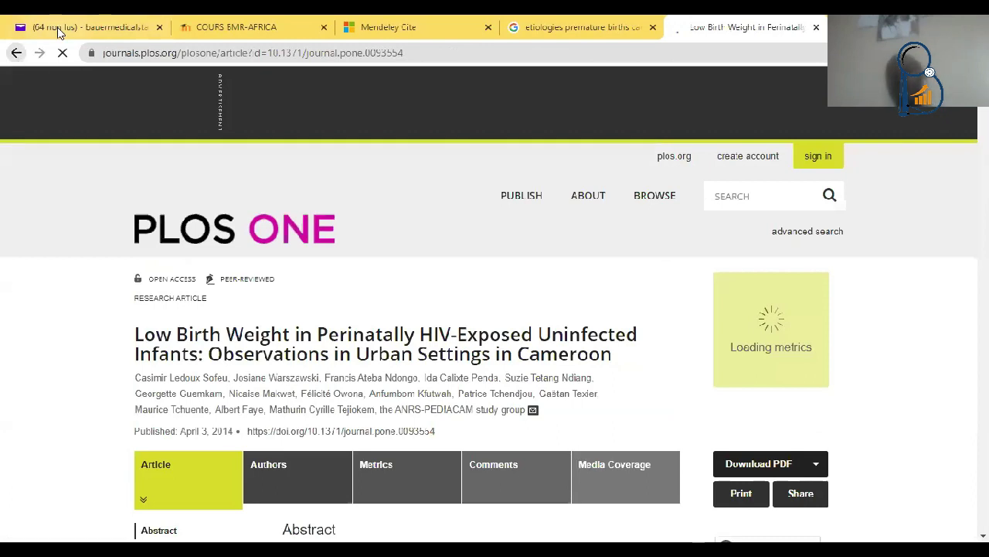
key(alt+Left)
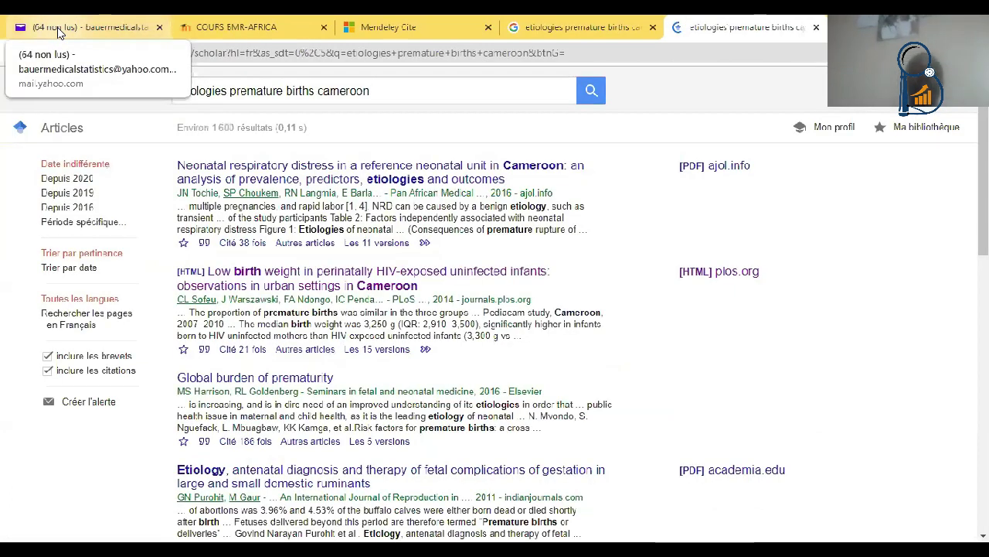
Step: Replace the earlier Google query with "pubmed", run the search and open the PMC - NCBI home page
click(548, 21)
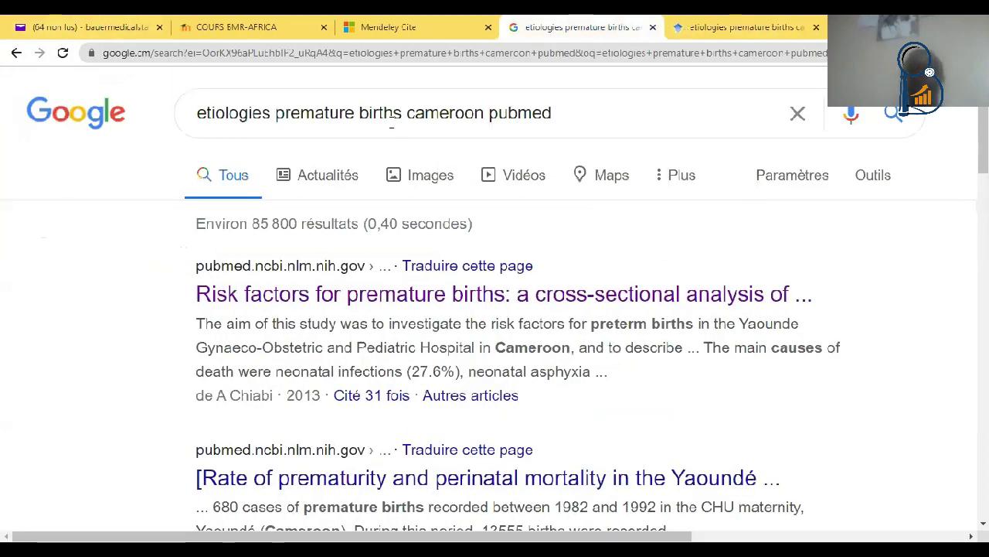
drag(578, 124, 170, 91)
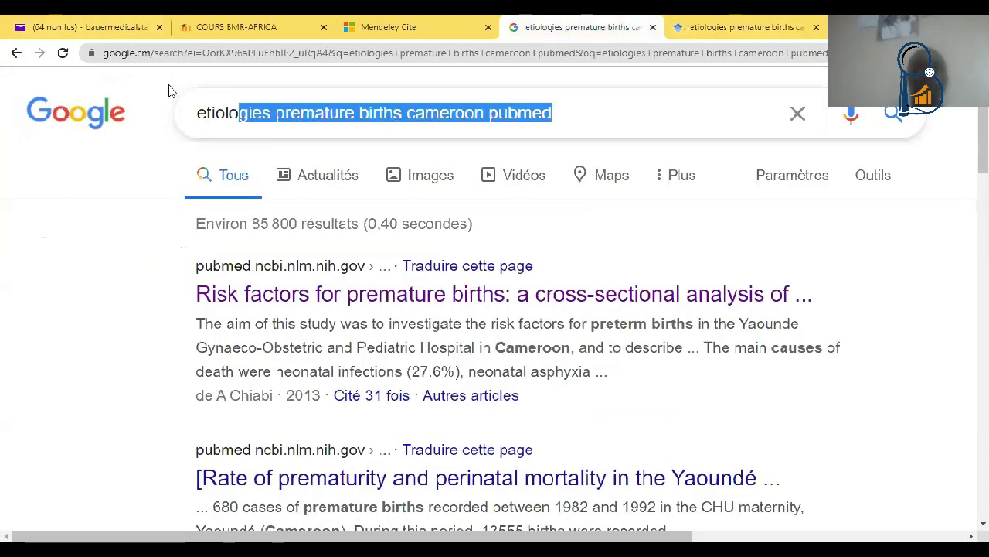
text(pubmed)
key(Return)
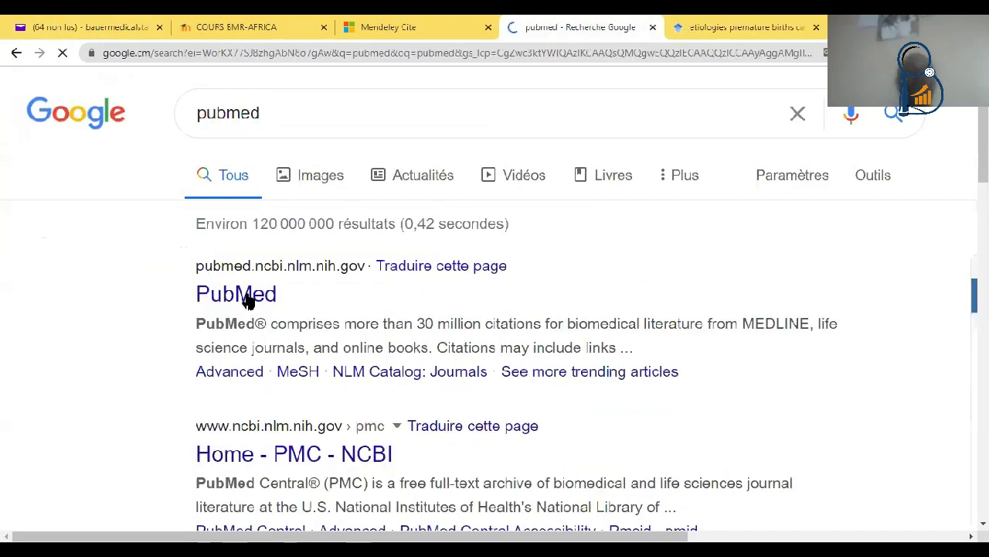
click(247, 293)
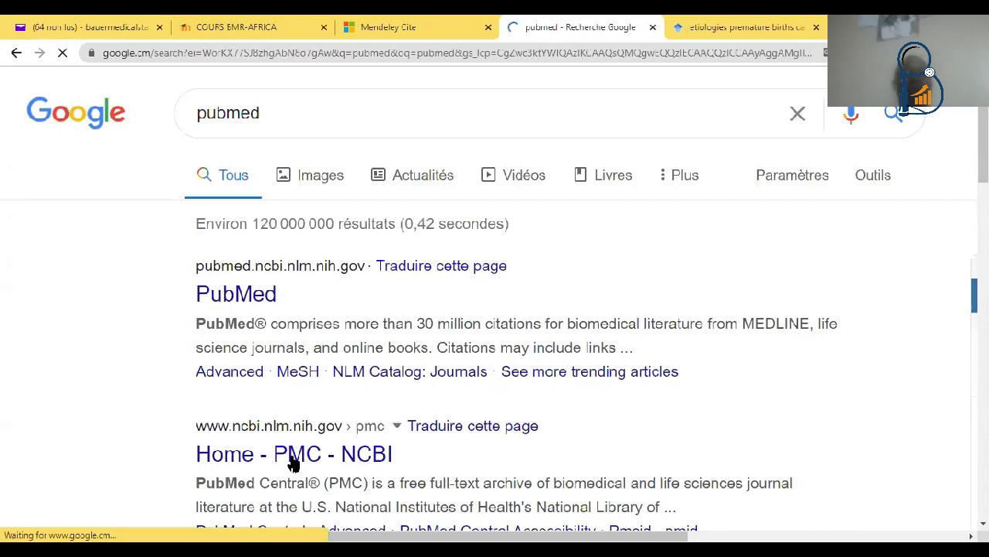
click(294, 456)
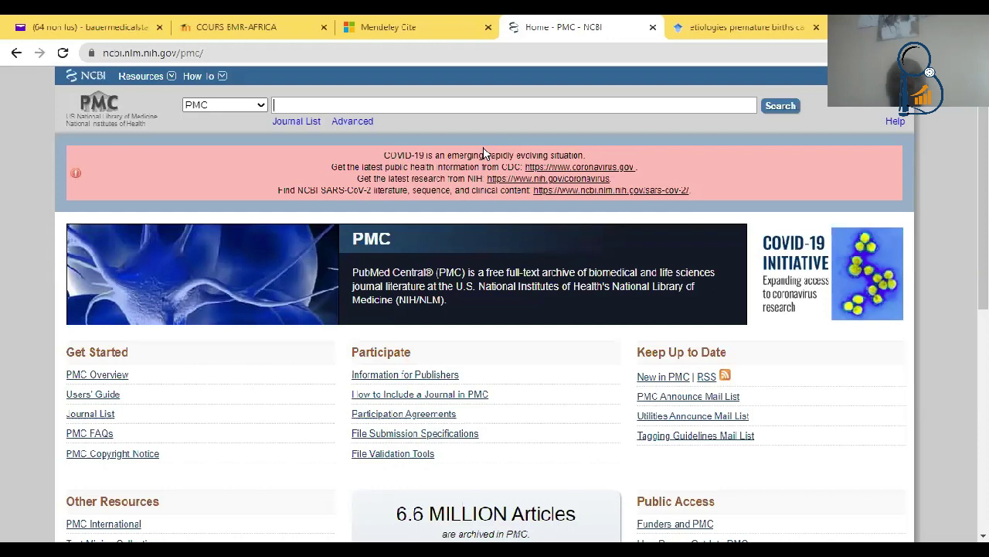
Step: Enlarge the PMC page and search PMC for "etiologies premature births cameroon"
key(ctrl+plus)
key(ctrl+plus)
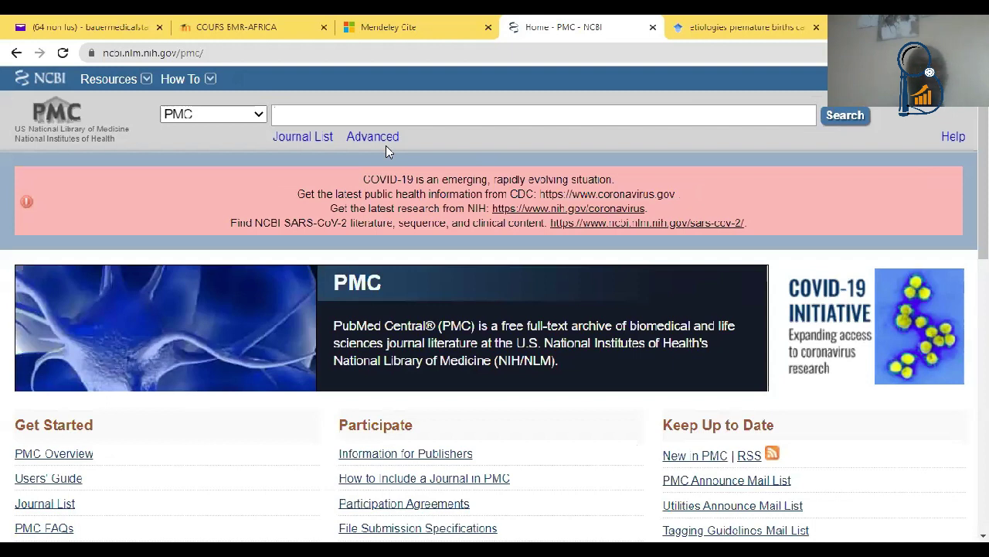
text(etiologies prema)
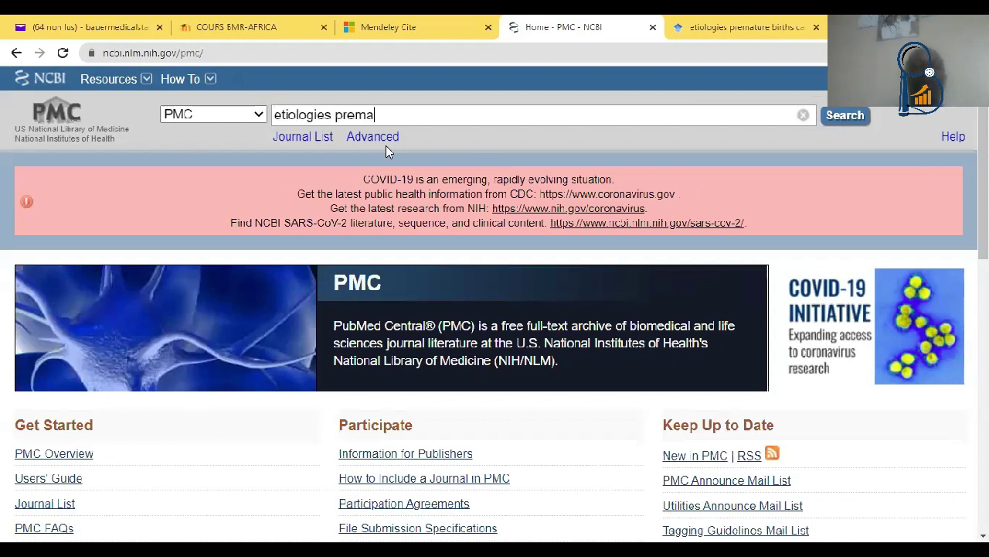
text(ture births cameroo)
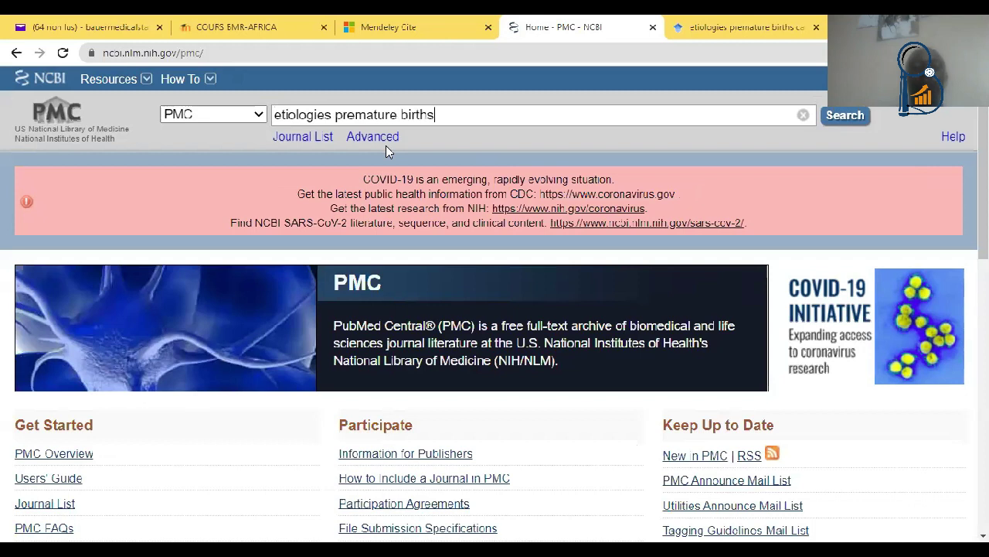
text(n)
key(Return)
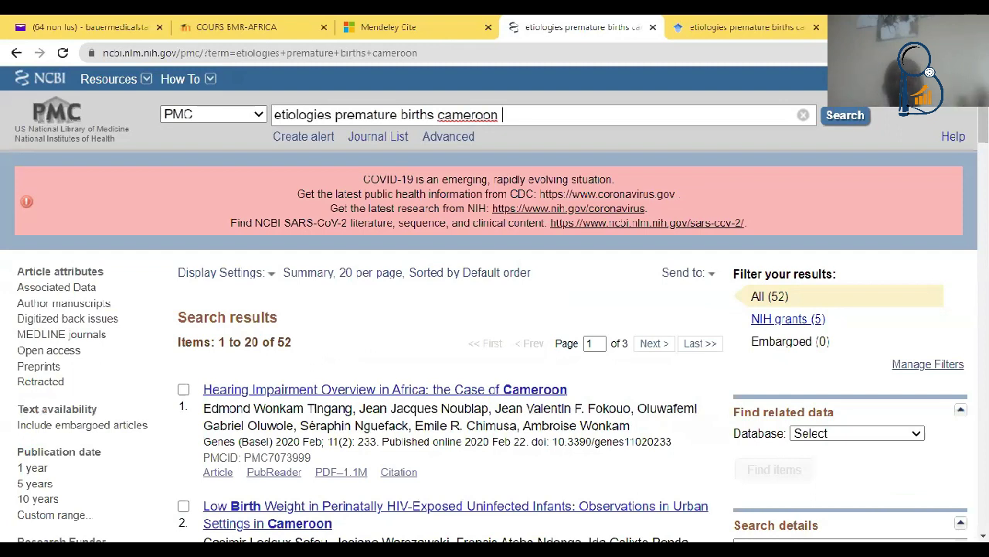
Step: Skim the first page of PMC search results down to its end and return to the start of the list
scroll(495, 309, down, 15)
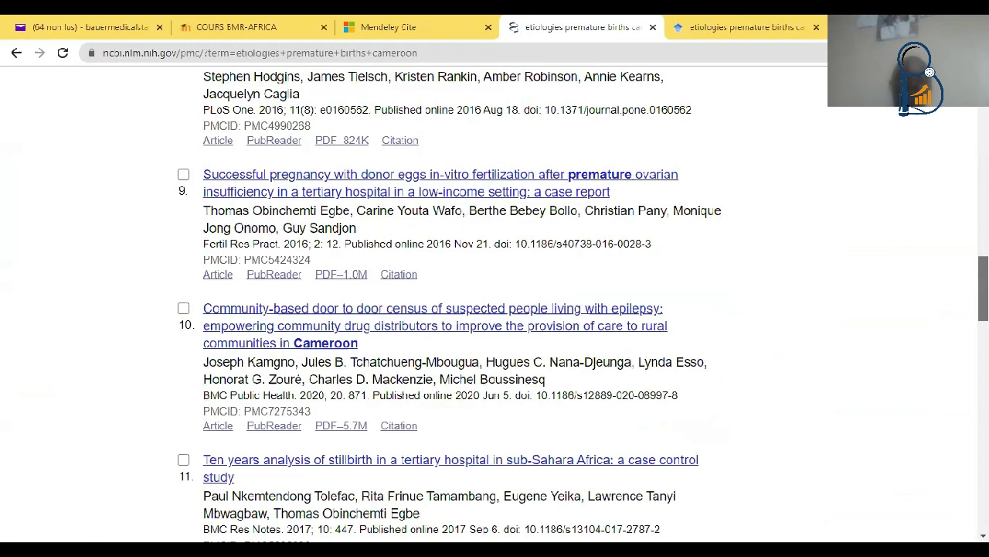
scroll(494, 309, up, 15)
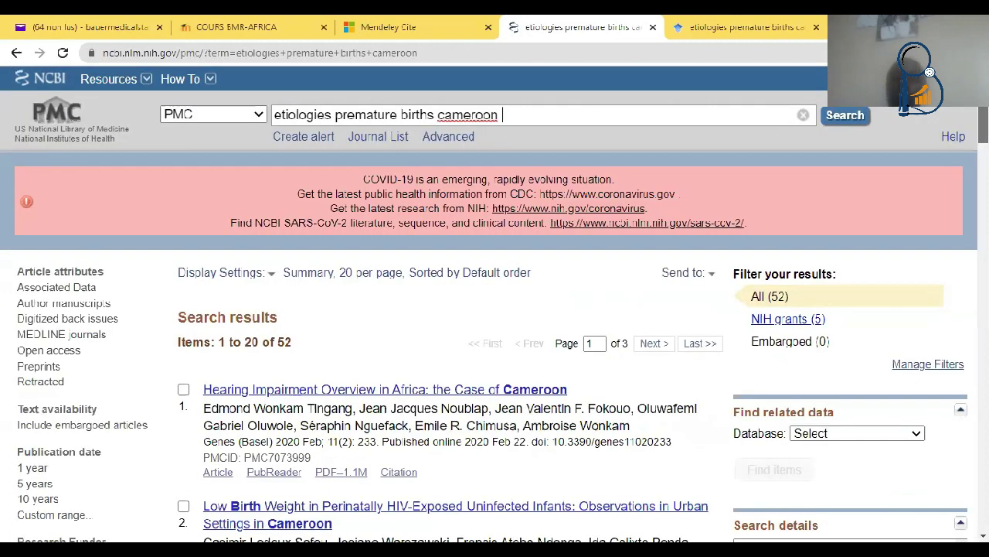
scroll(495, 309, down, 5)
scroll(926, 400, down, 2)
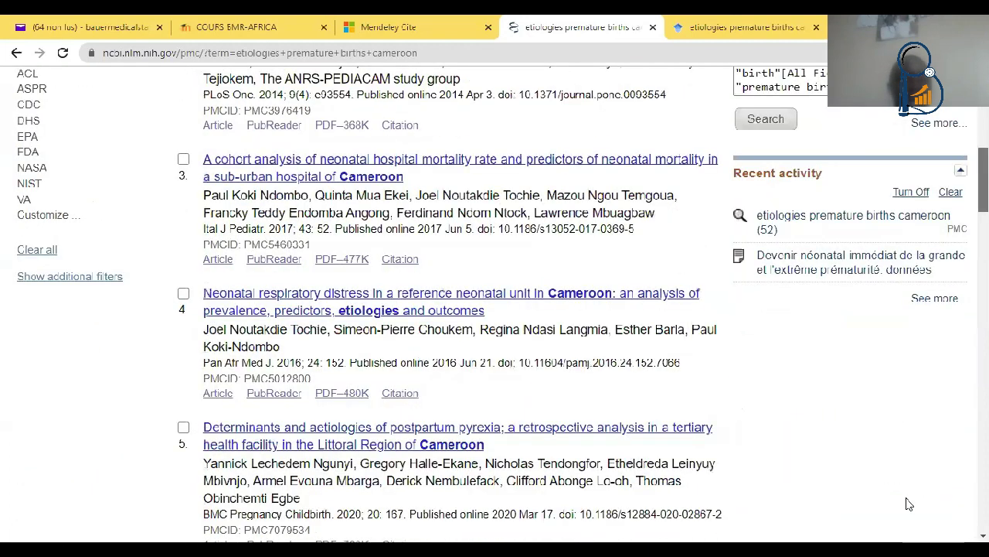
scroll(918, 456, down, 20)
scroll(918, 457, up, 1)
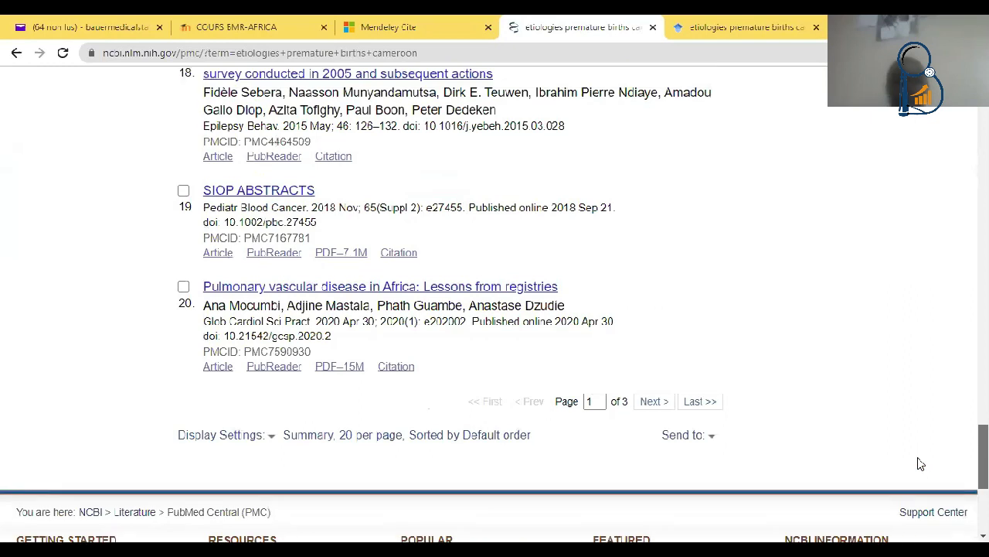
scroll(919, 462, up, 4)
scroll(919, 462, up, 20)
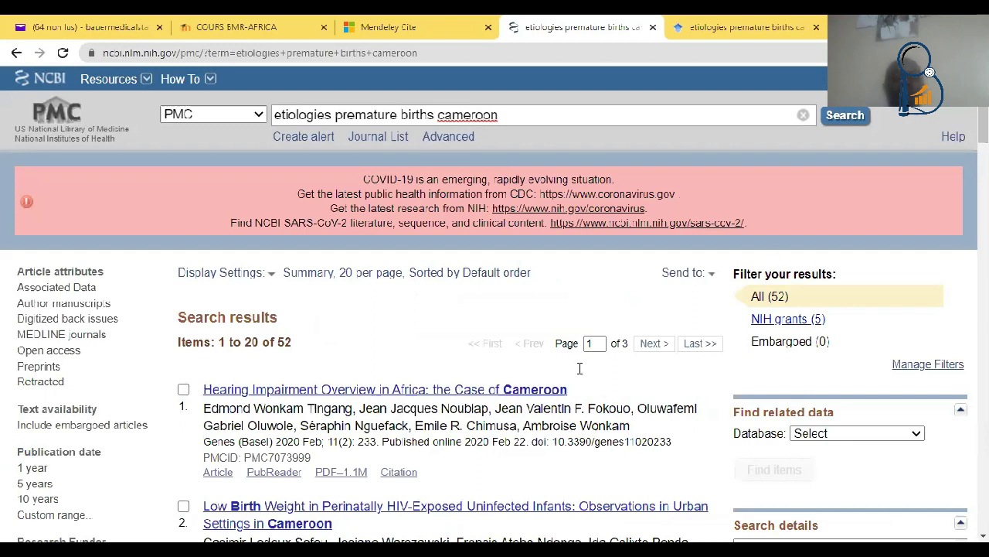
Step: Read through the PMC result titles from the first entry to about the seventeenth for studies on premature births in Cameroon
scroll(377, 463, down, 2)
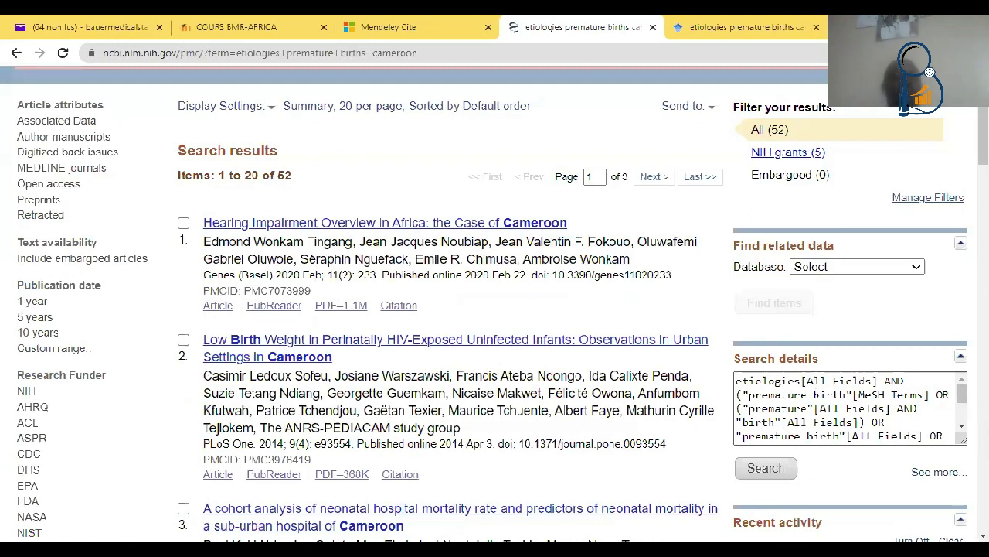
scroll(449, 309, down, 1)
scroll(448, 309, down, 1)
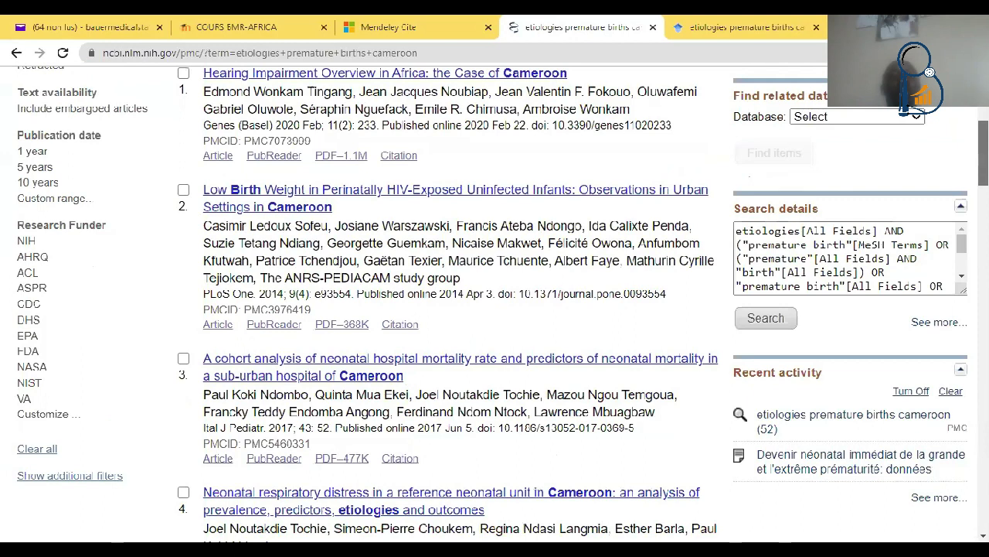
scroll(448, 310, up, 1)
scroll(448, 309, up, 1)
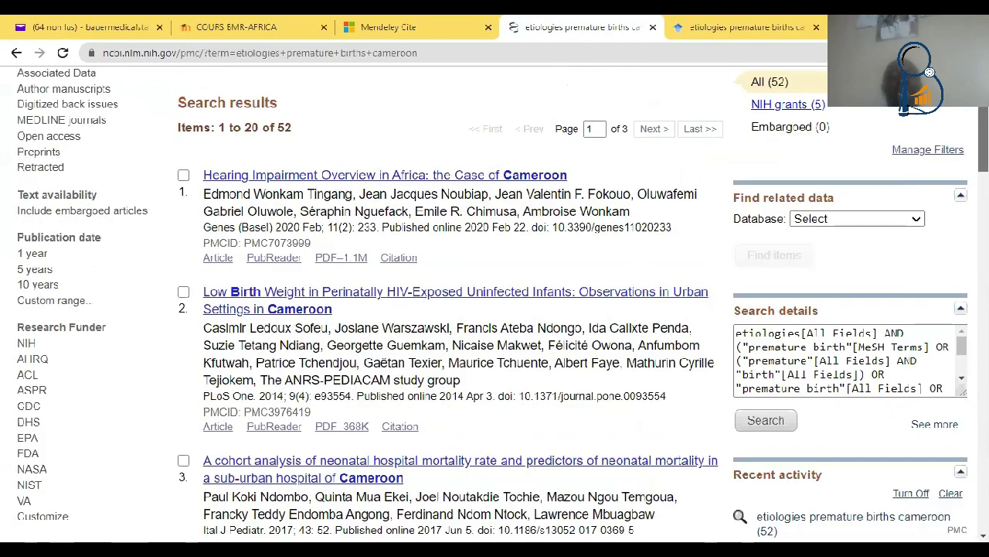
scroll(449, 309, down, 2)
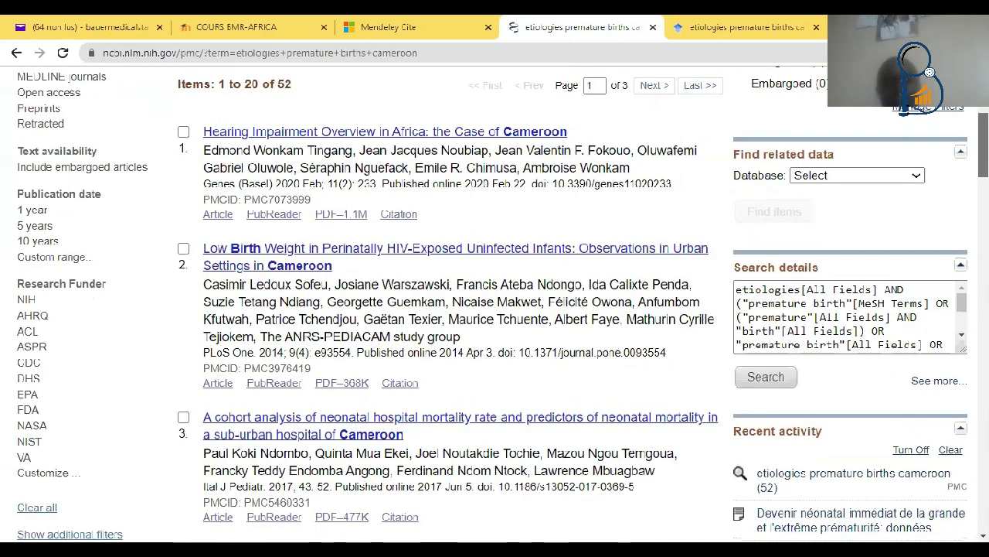
scroll(448, 310, down, 1)
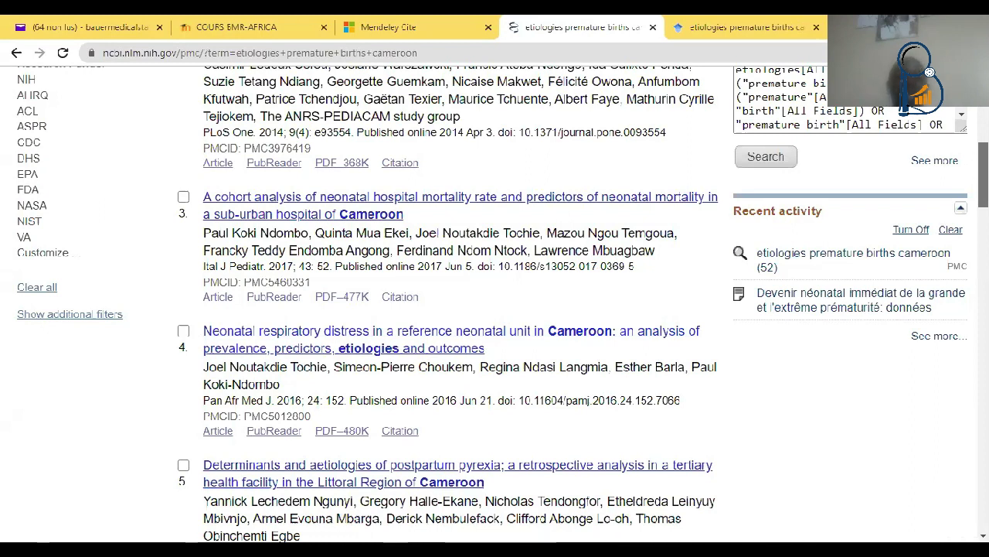
scroll(448, 309, down, 2)
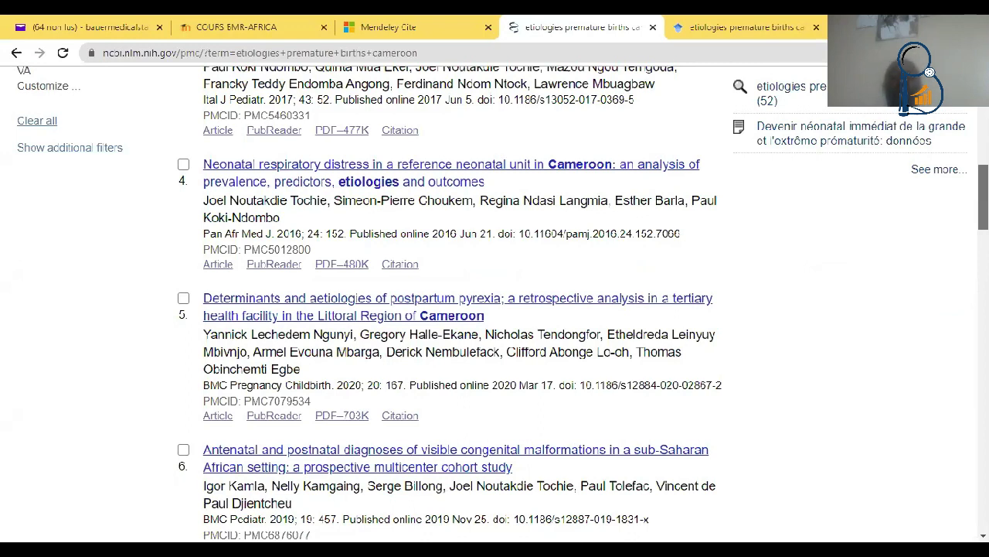
scroll(449, 309, down, 1)
scroll(448, 309, down, 3)
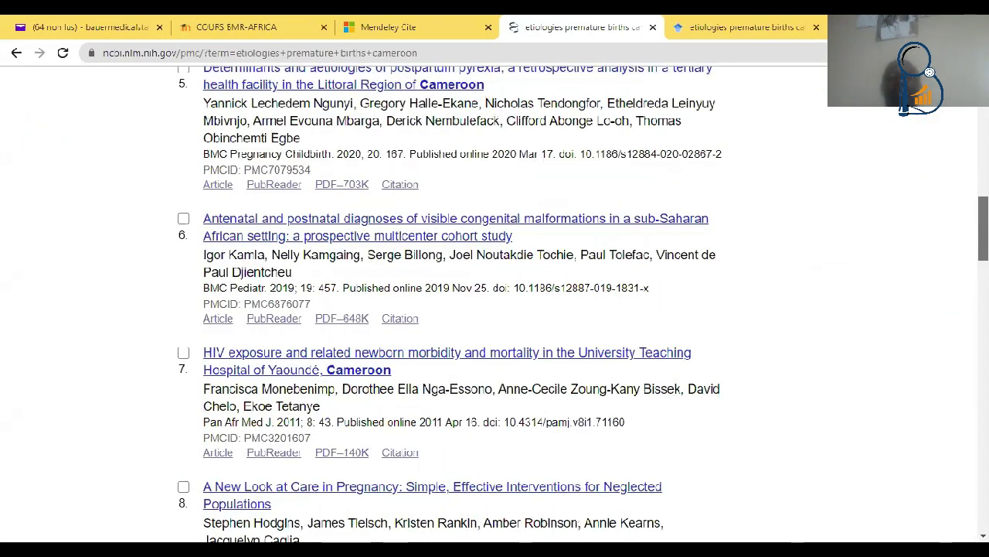
scroll(448, 310, down, 1)
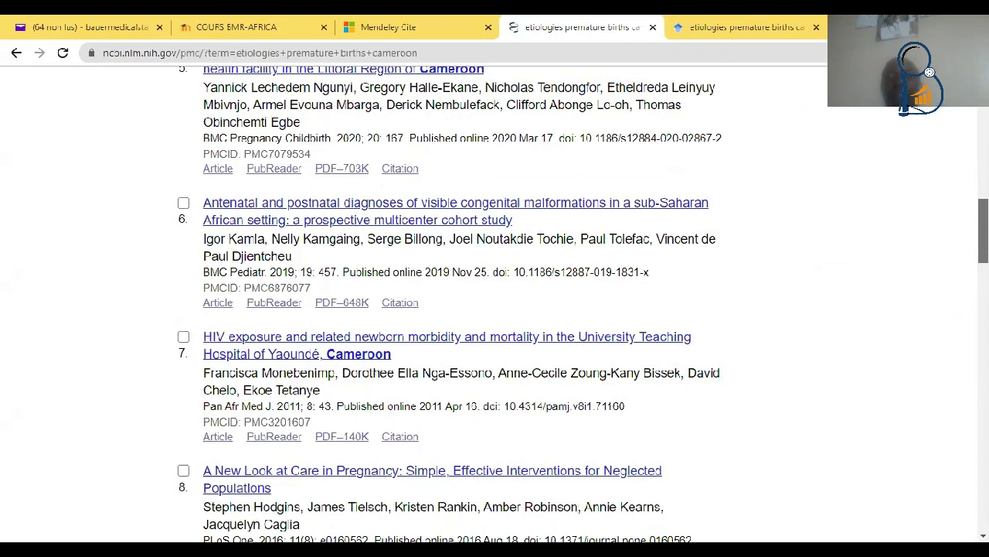
scroll(448, 309, down, 5)
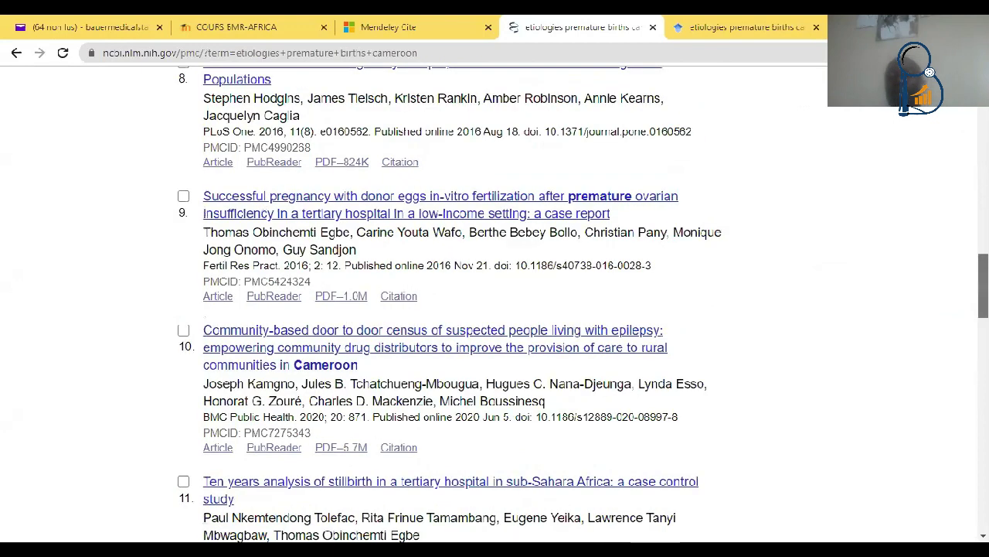
scroll(448, 309, down, 1)
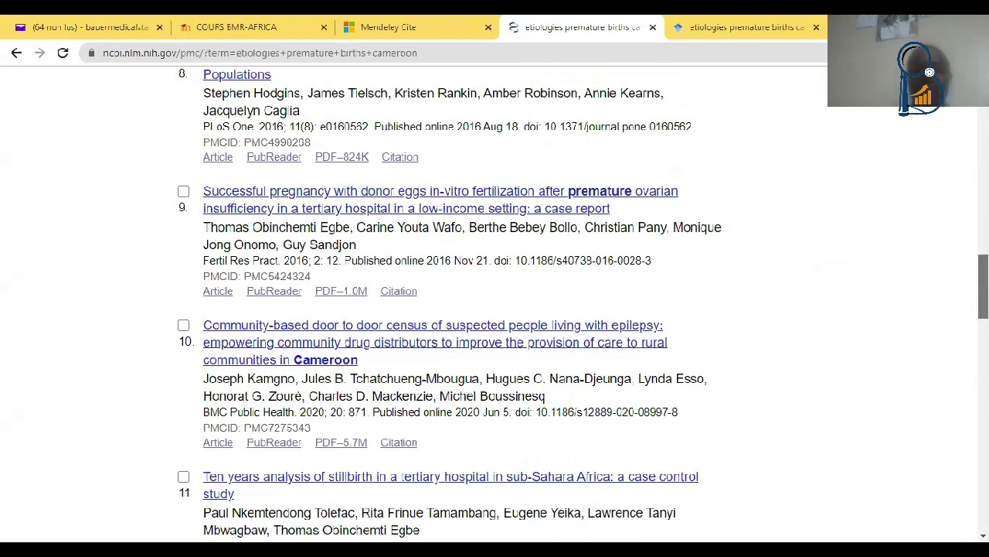
scroll(983, 286, down, 3)
scroll(984, 325, down, 1)
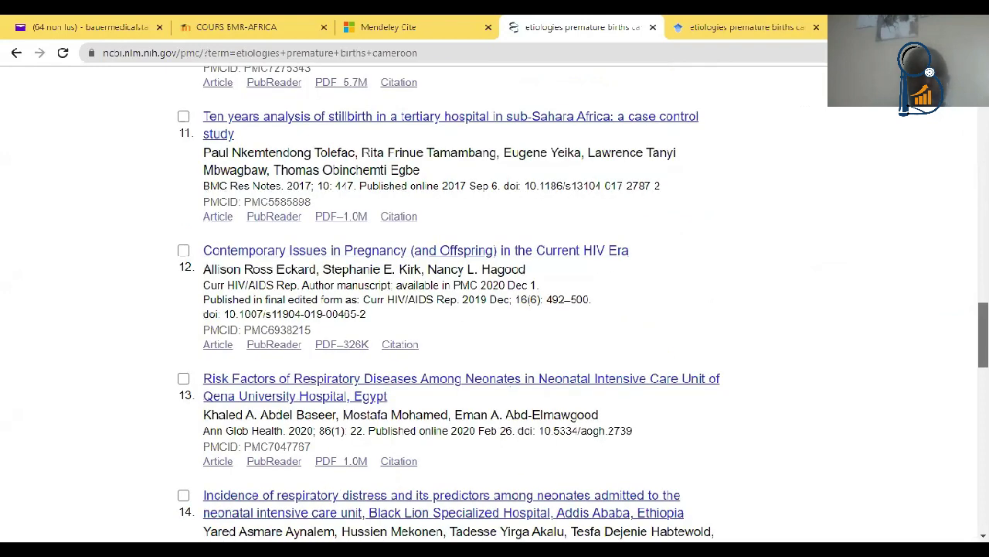
scroll(983, 325, down, 1)
scroll(49, 115, down, 4)
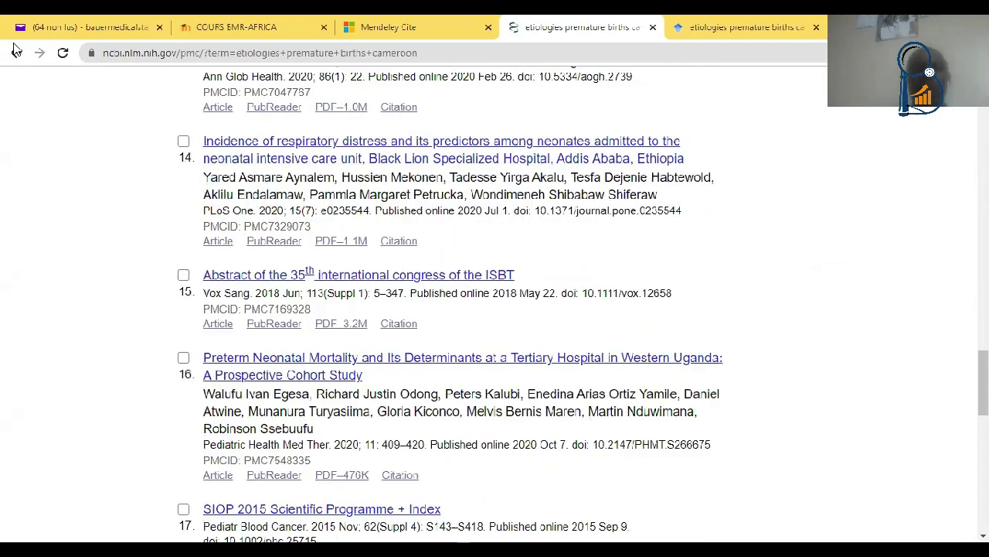
Step: Go back to the PubMed record "Risk factors for premature births" and read its abstract
click(15, 52)
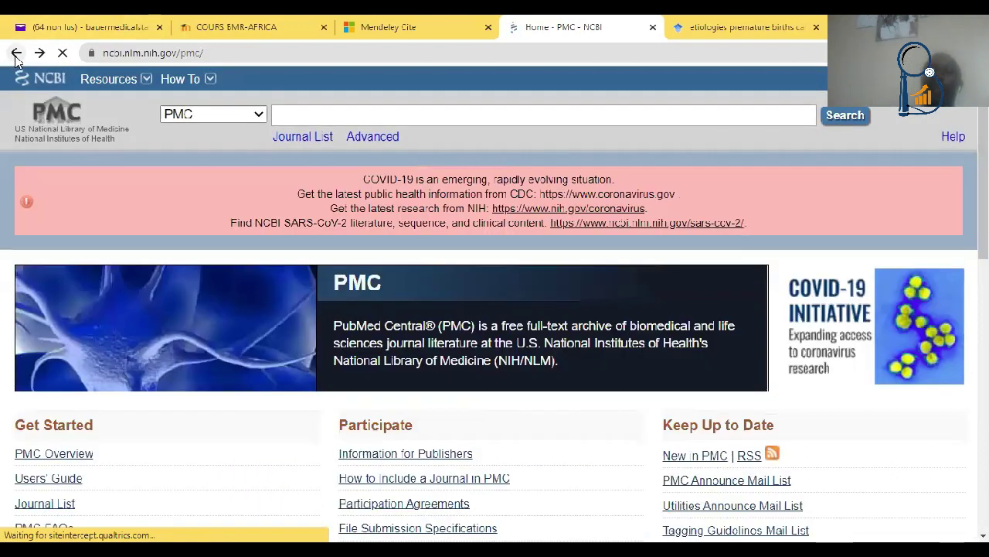
click(15, 54)
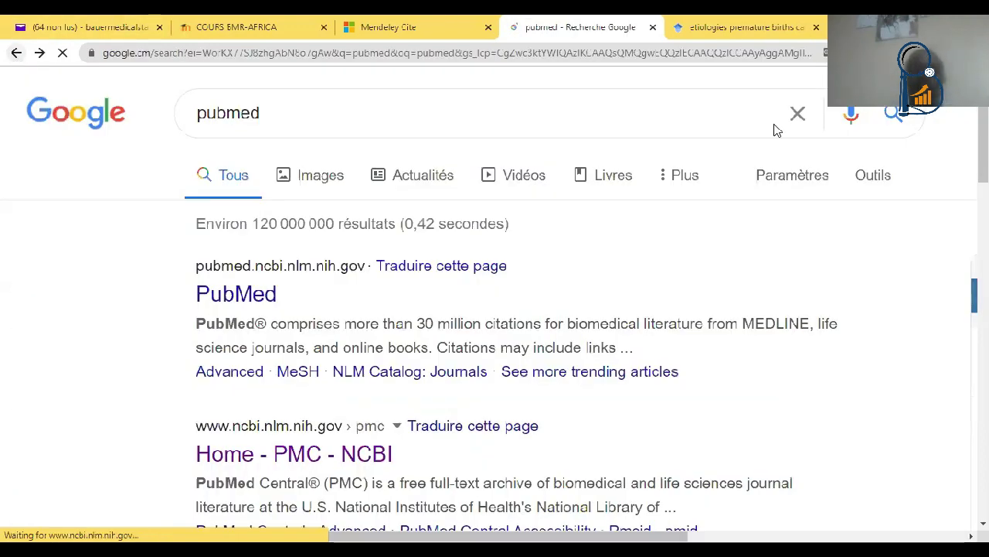
click(16, 54)
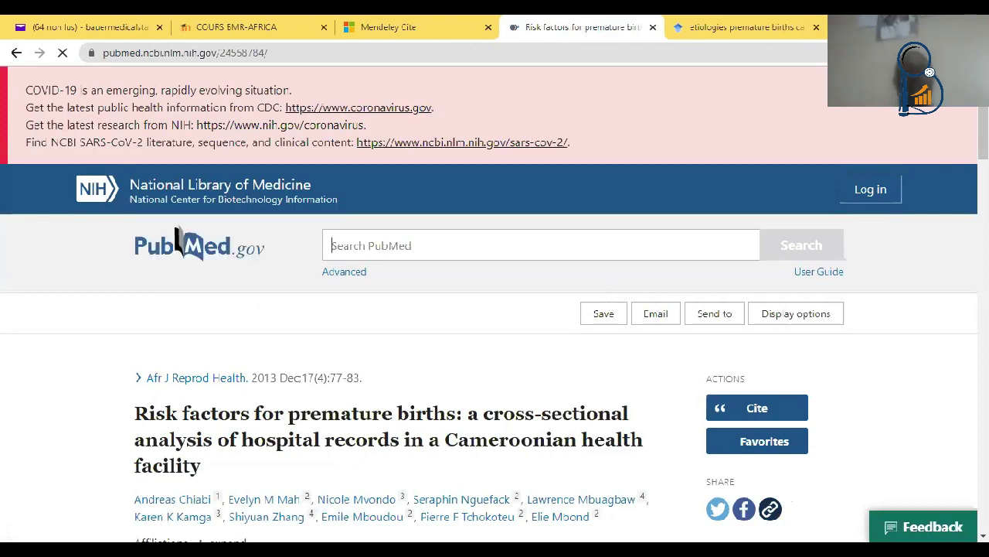
scroll(177, 241, down, 3)
scroll(495, 310, down, 2)
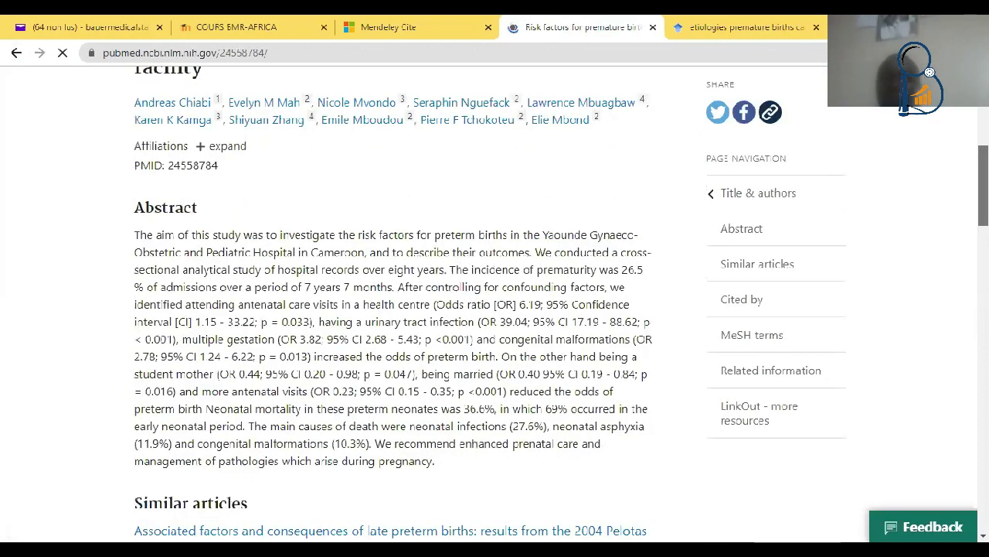
scroll(494, 309, down, 1)
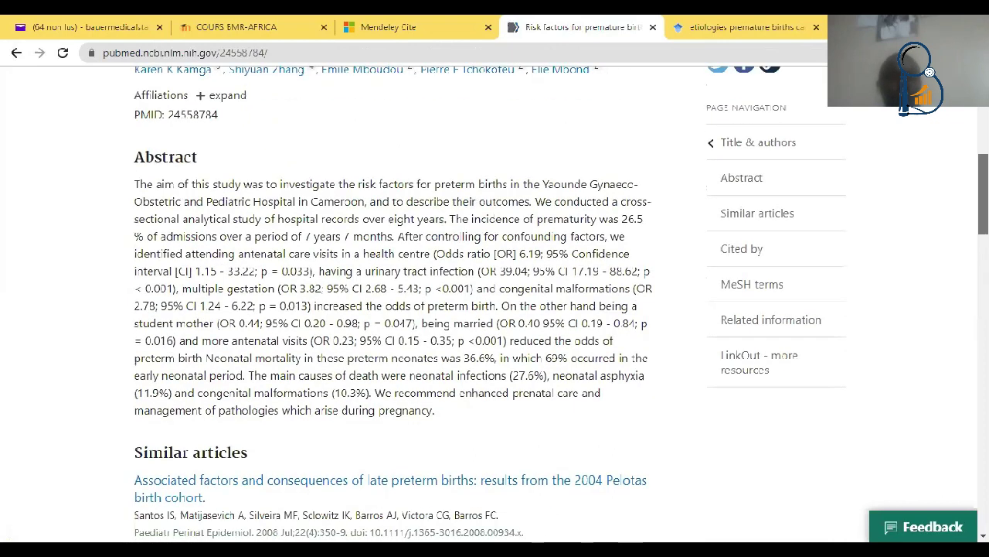
scroll(495, 309, down, 2)
mouse_move(984, 230)
mouse_down()
mouse_move(952, 364)
mouse_move(983, 240)
mouse_up()
scroll(494, 309, up, 8)
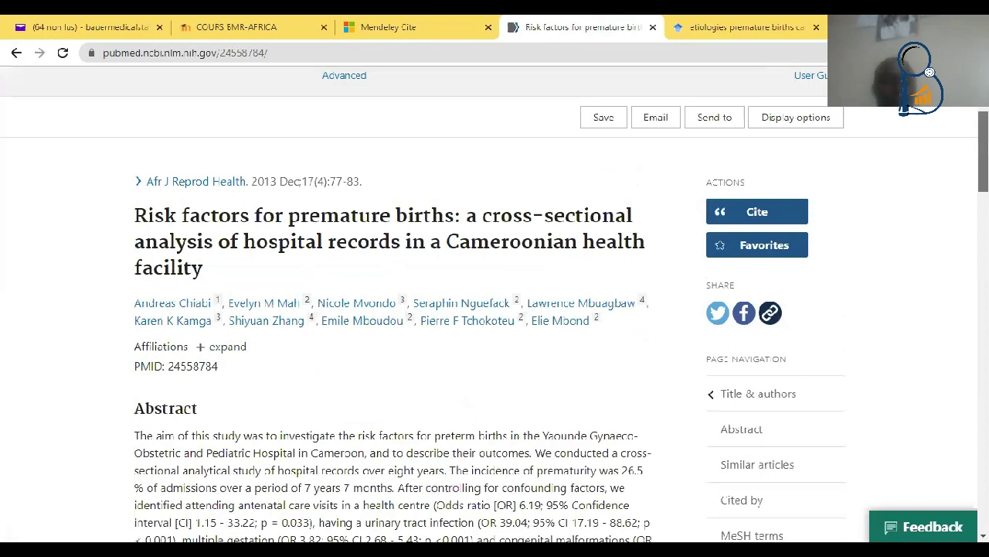
Step: From the Google results for "etiologies premature births cameroon pubmed", open "Neonatal mortality in a referral hospital in Cameroon" and its free PMC full text
click(15, 54)
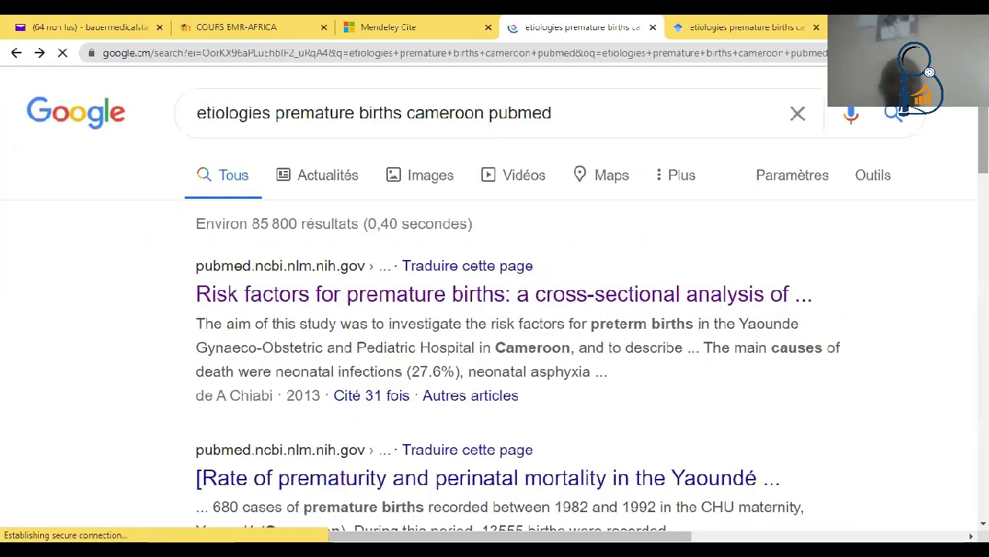
scroll(495, 139, down, 3)
scroll(494, 309, down, 1)
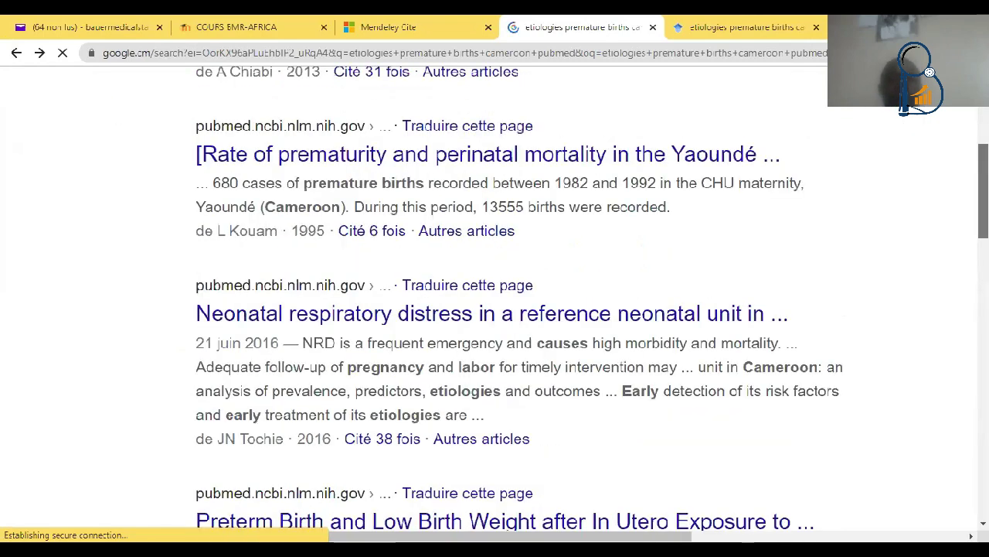
scroll(495, 309, down, 3)
scroll(495, 324, down, 1)
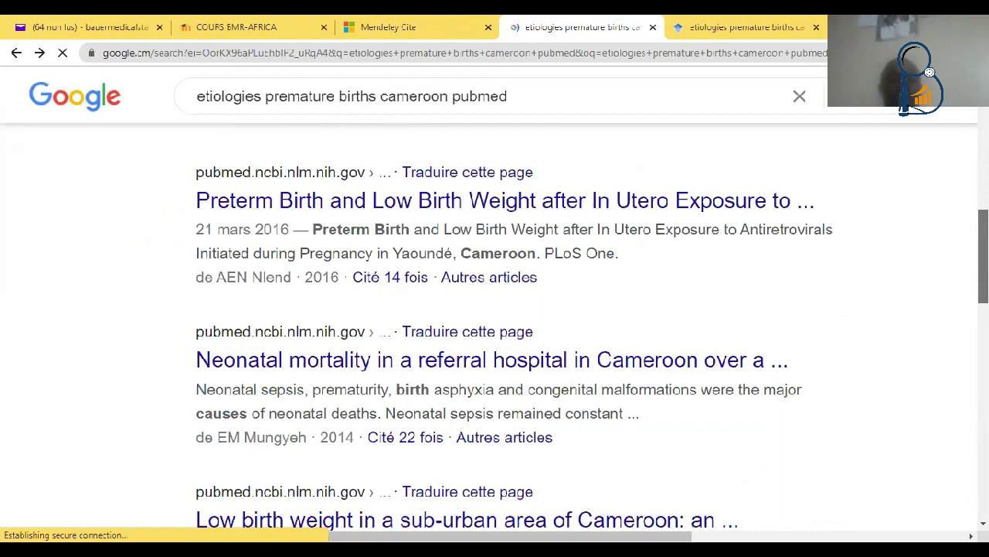
scroll(494, 324, down, 1)
scroll(495, 325, down, 1)
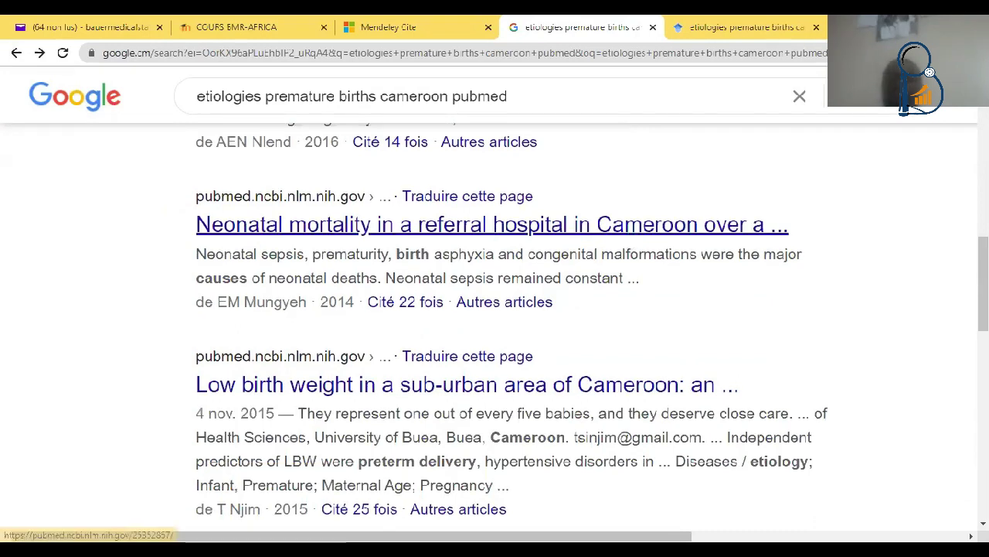
click(464, 224)
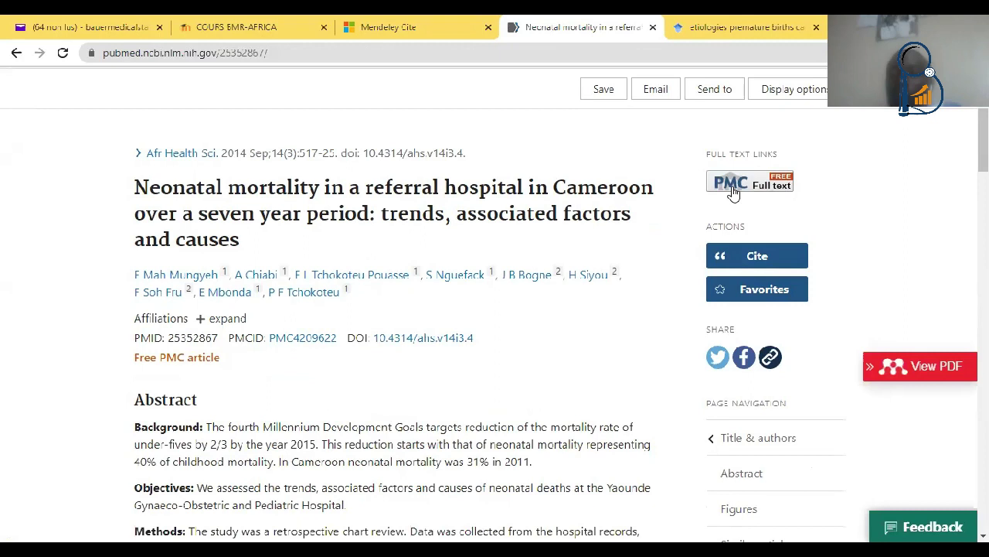
click(773, 185)
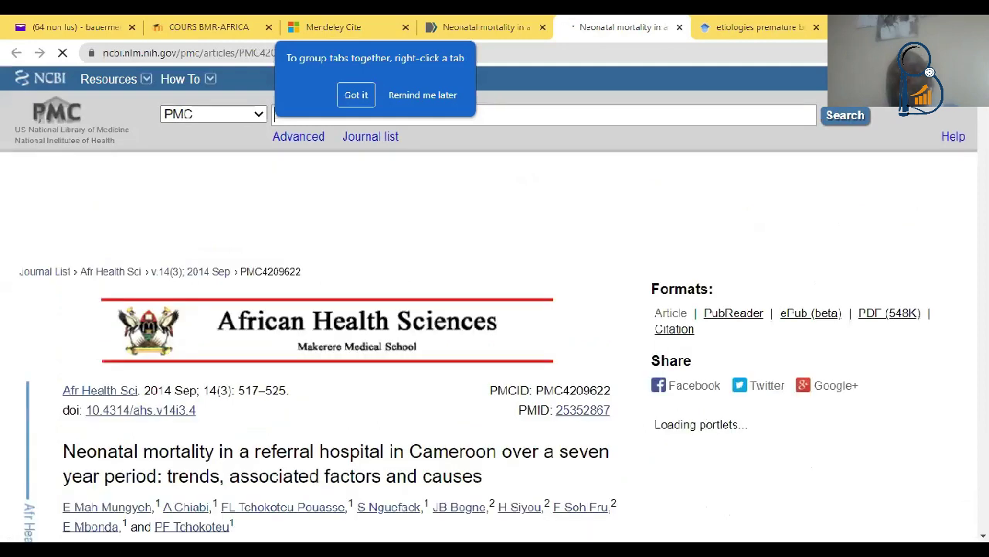
Step: Skim the full text of the neonatal mortality article from the abstract through the discussion to the reference list
scroll(495, 309, down, 2)
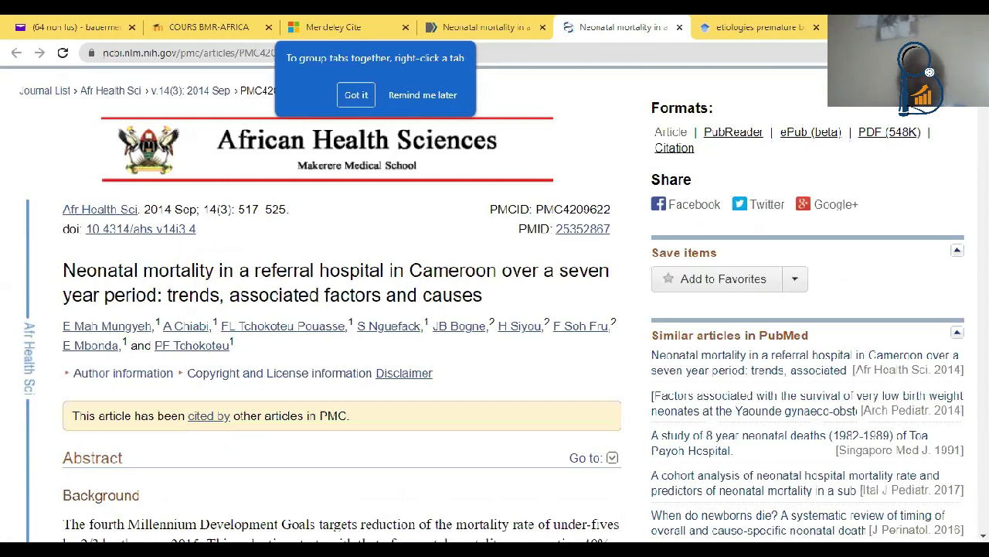
scroll(495, 309, down, 2)
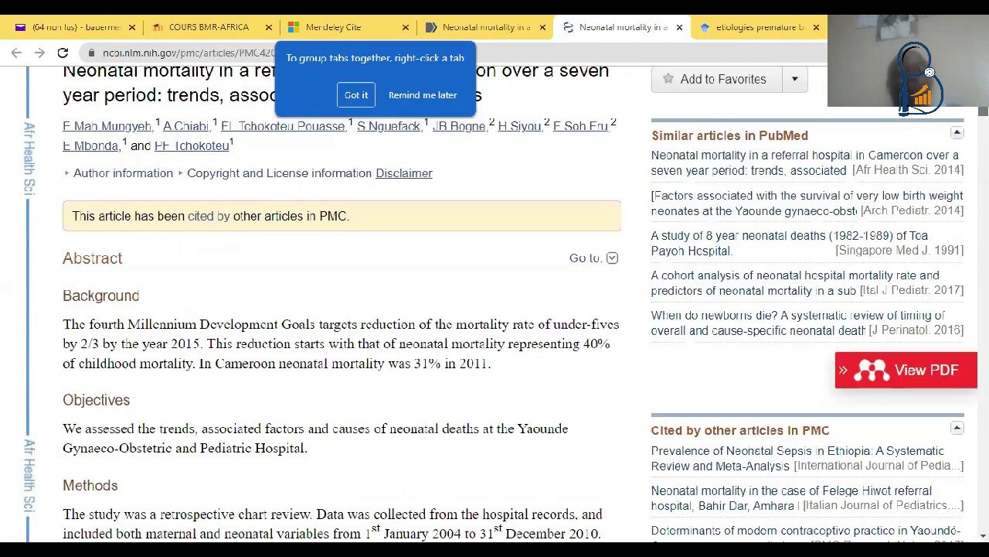
scroll(495, 309, down, 4)
scroll(495, 310, down, 15)
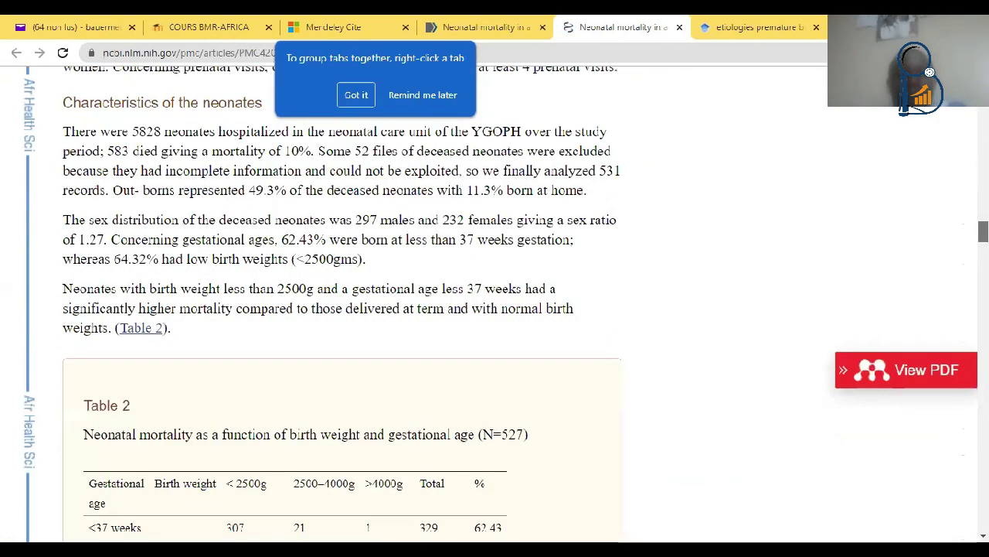
scroll(495, 309, down, 8)
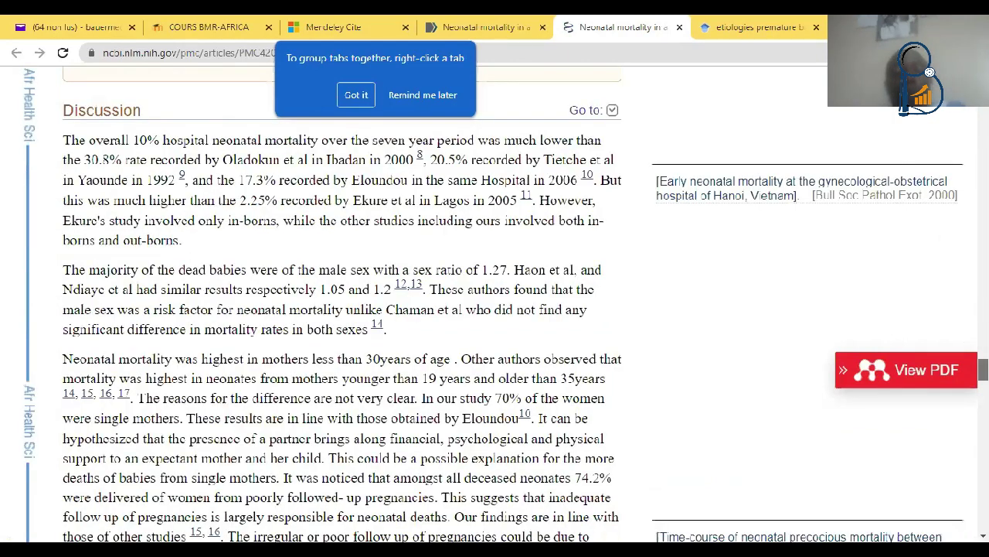
scroll(495, 309, down, 7)
scroll(495, 309, down, 5)
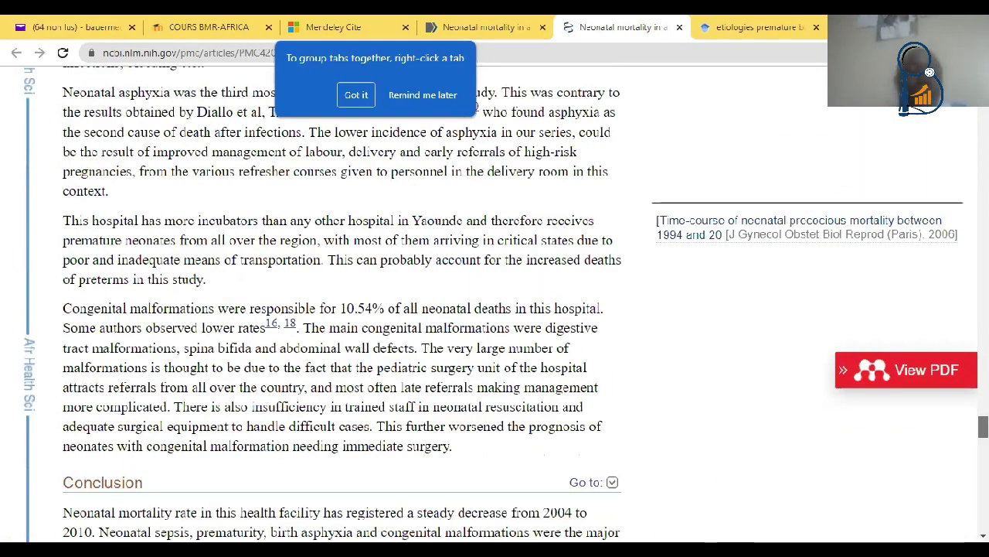
scroll(340, 309, down, 8)
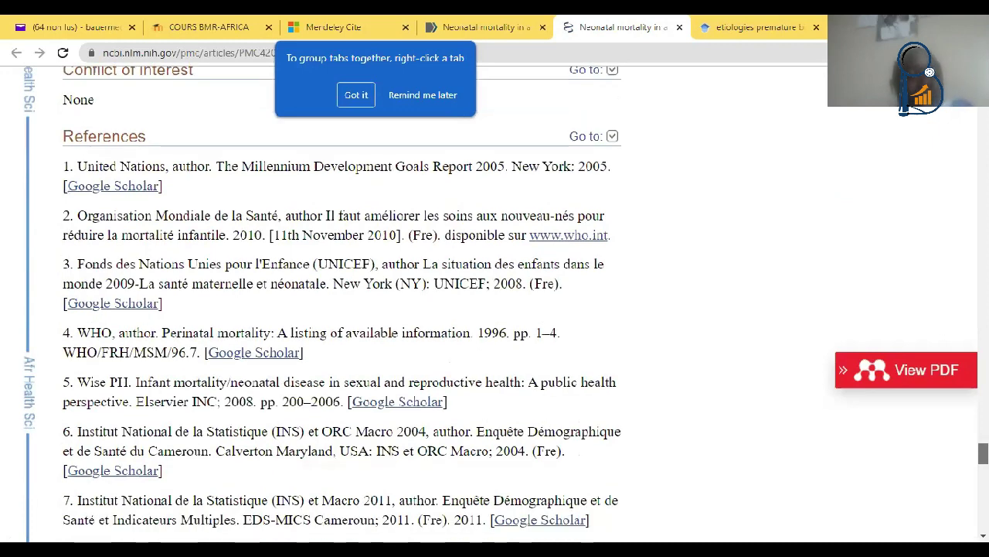
Step: Look through the article's references and select reference 11's title, "Neonatal mortality of In-borns in the neonatal unit of a tertiary centre in Lagos"
scroll(340, 309, down, 2)
scroll(549, 518, down, 1)
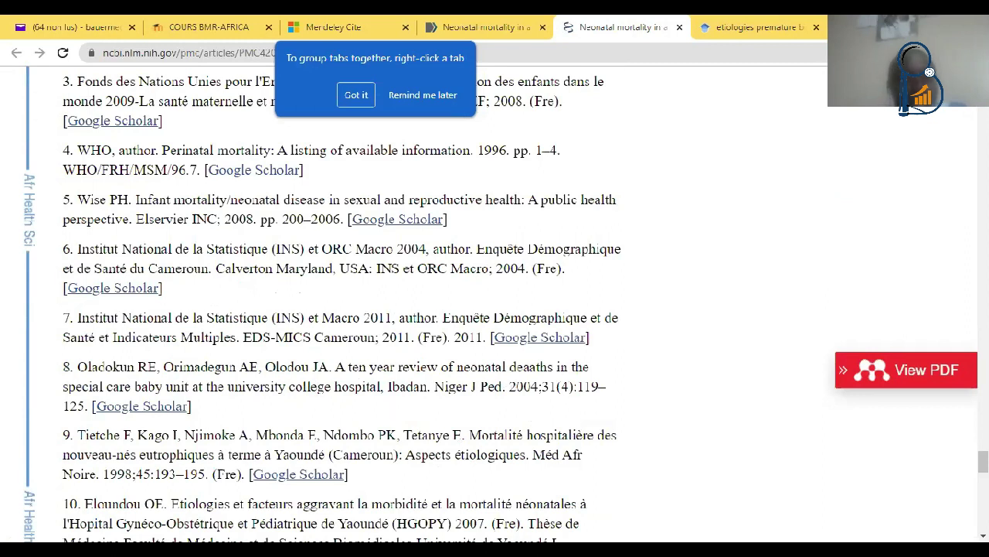
scroll(344, 440, down, 1)
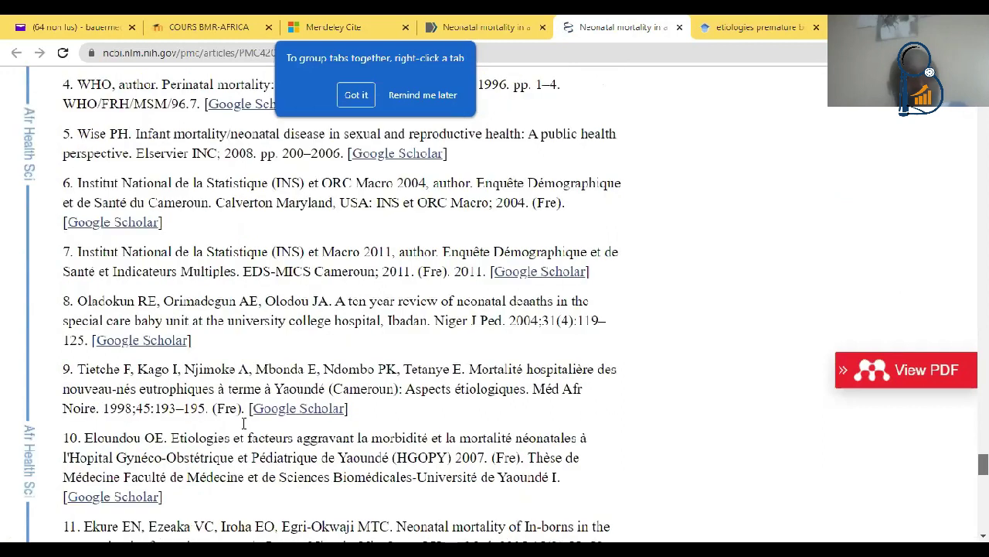
scroll(244, 424, down, 1)
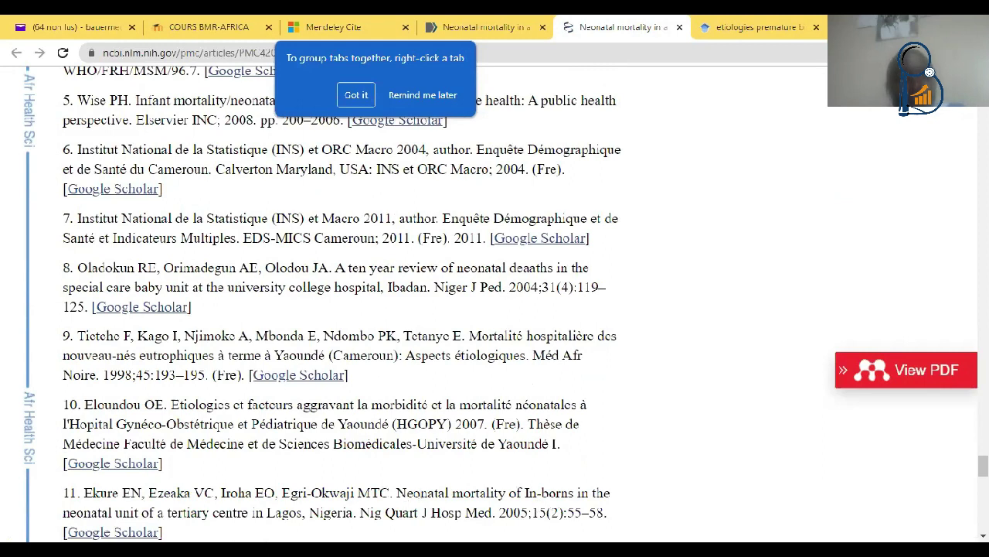
scroll(341, 309, down, 1)
scroll(340, 309, down, 3)
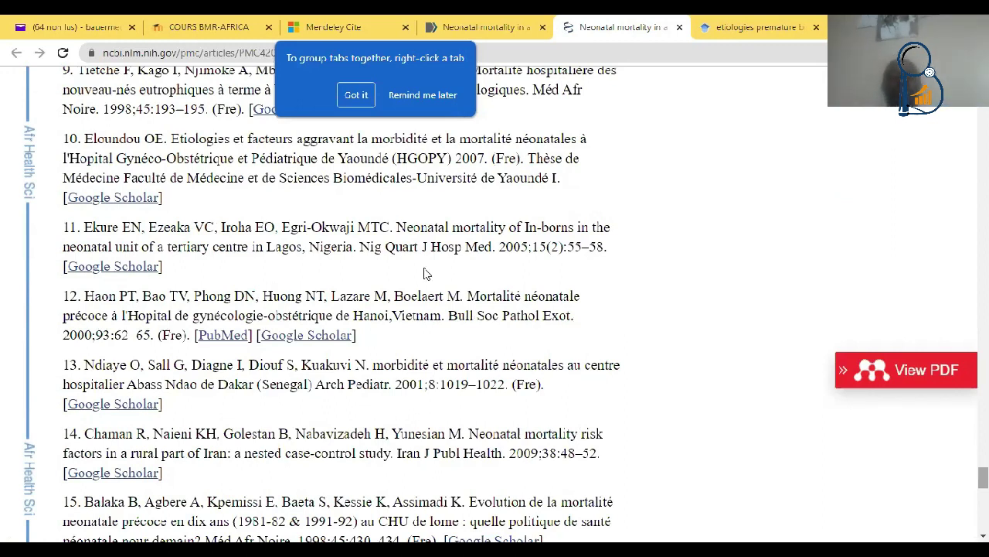
drag(395, 226, 306, 247)
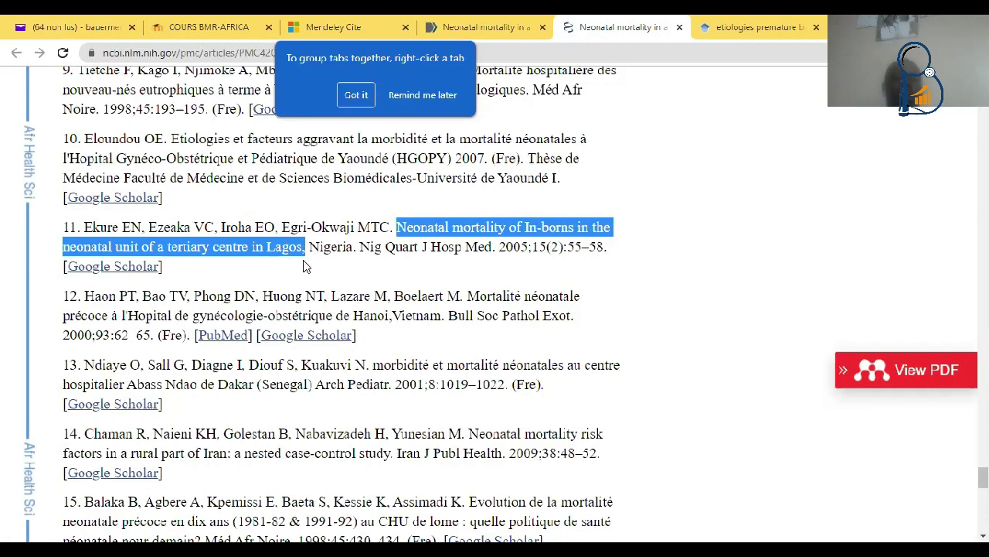
Step: Search Google for the copied title "Neonatal mortality of In-borns in the neonatal unit of a tertiary centre in Lagos" and read the ResearchGate abstract
click(749, 29)
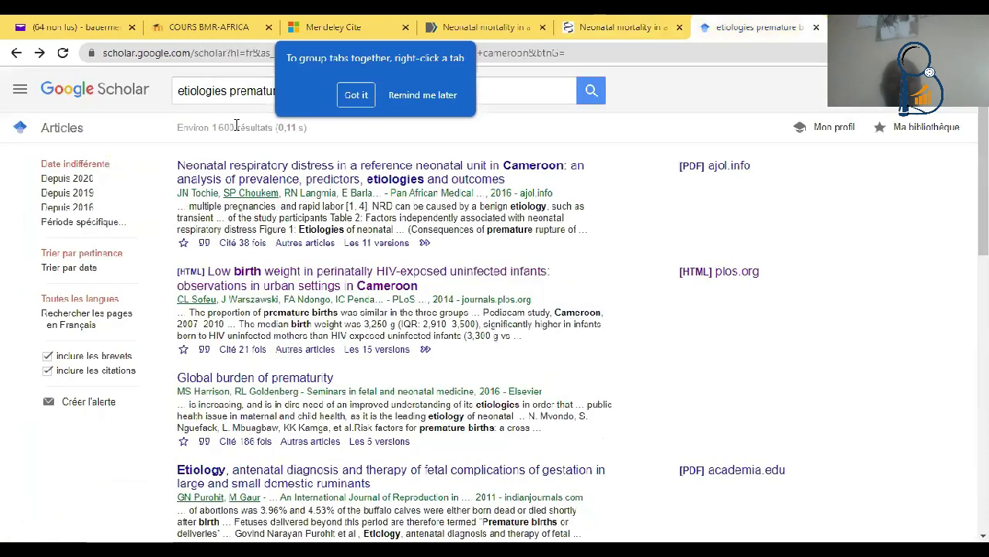
click(218, 91)
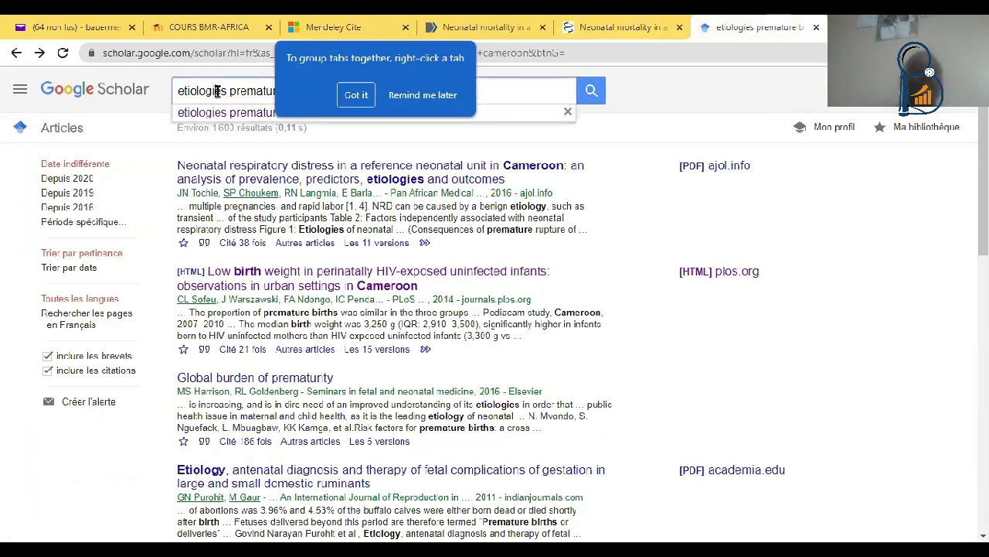
key(ctrl+a)
click(184, 54)
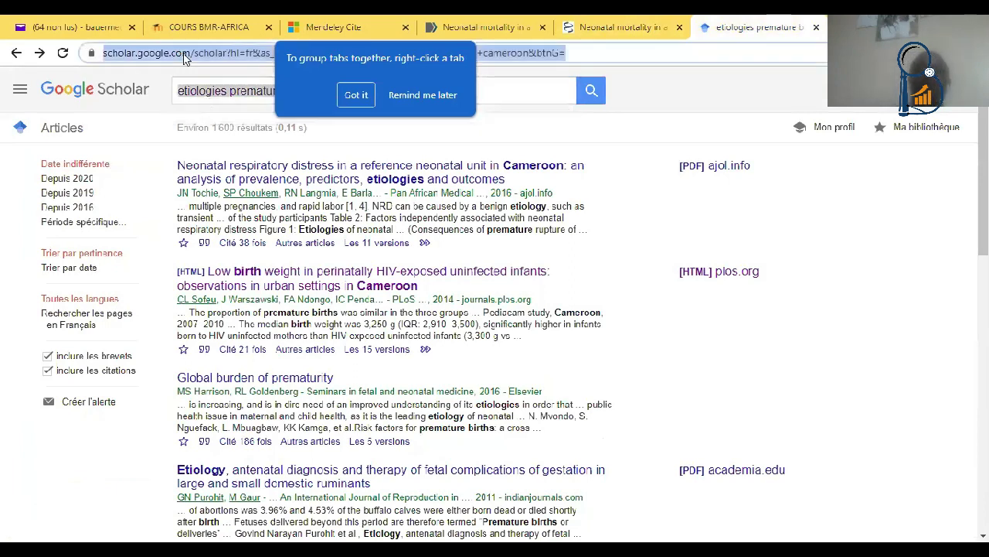
key(ctrl+v)
key(Return)
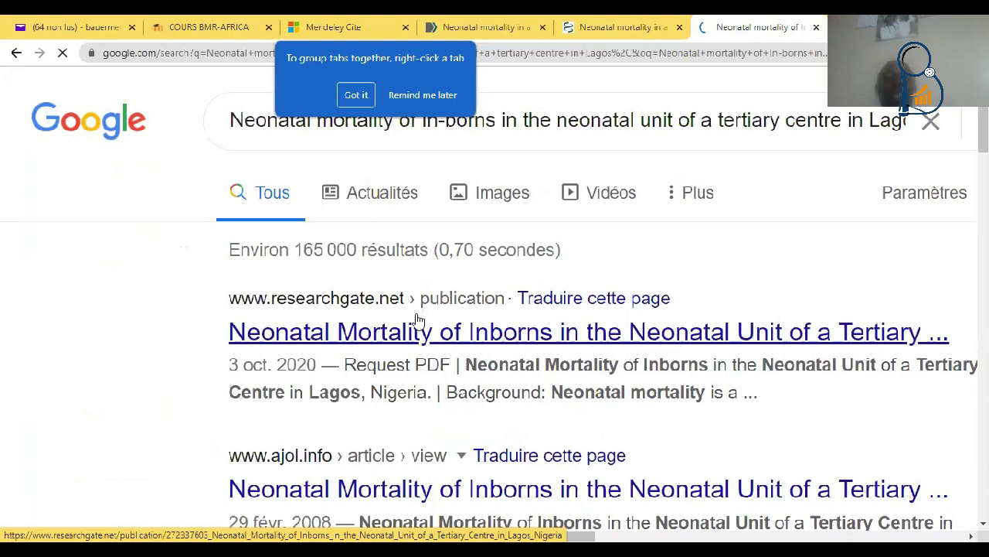
click(418, 319)
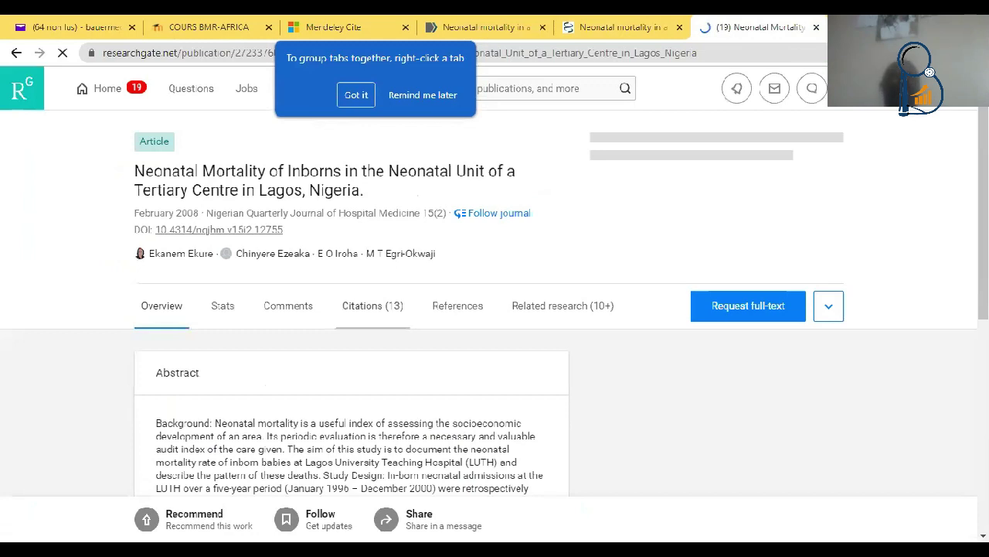
scroll(494, 294, down, 5)
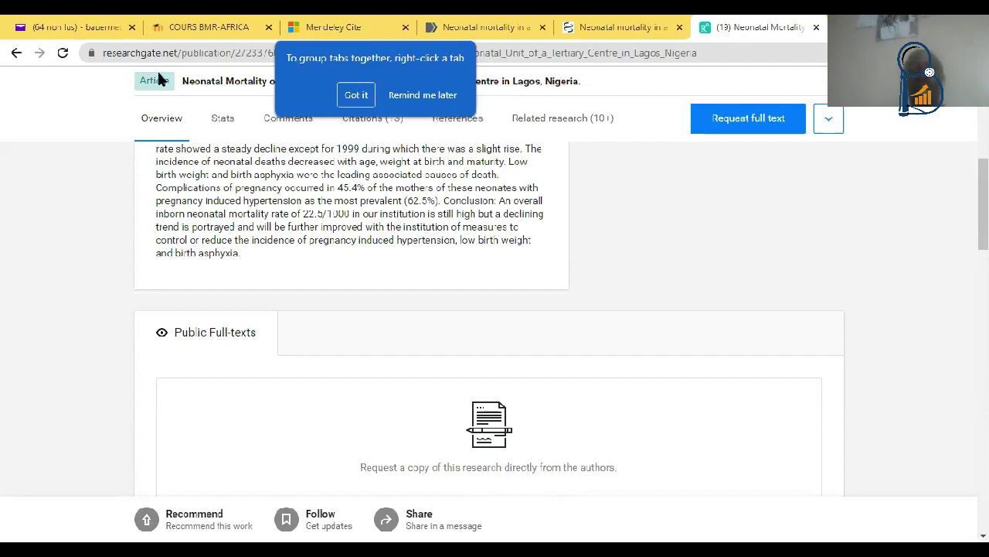
Step: In a new browser tab, search Google for "etiology premature births cameroon who"
key(ctrl+t)
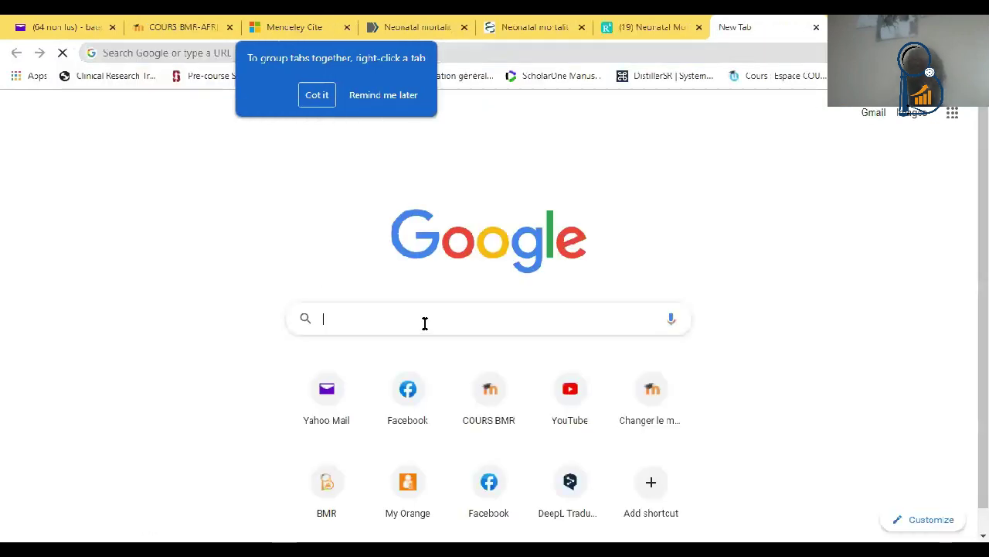
click(425, 323)
text(etiol)
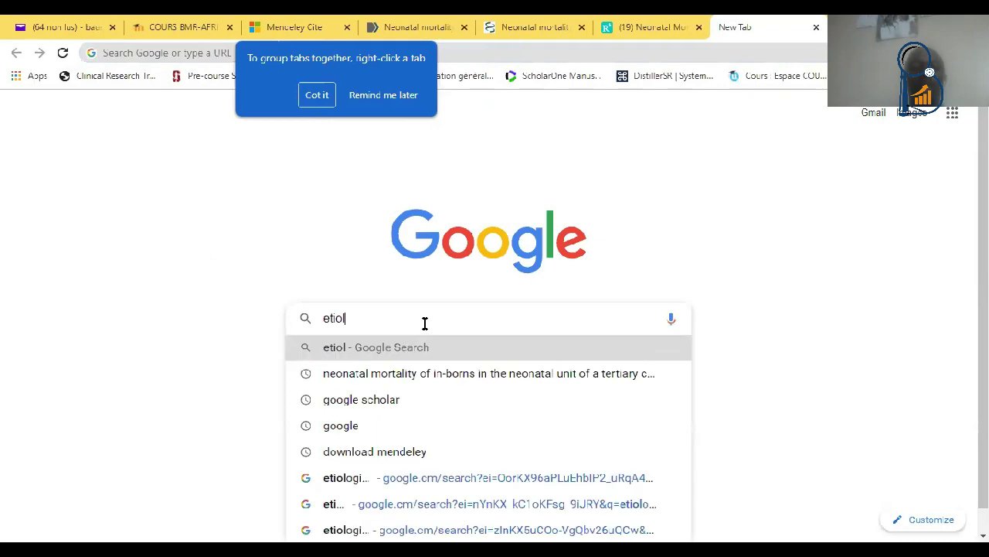
text(ogy p)
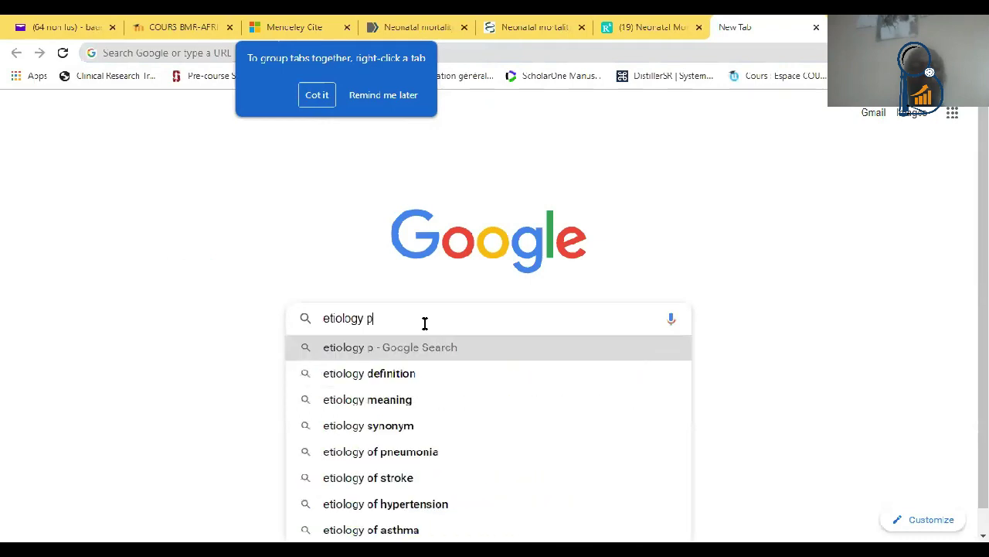
text(rematu)
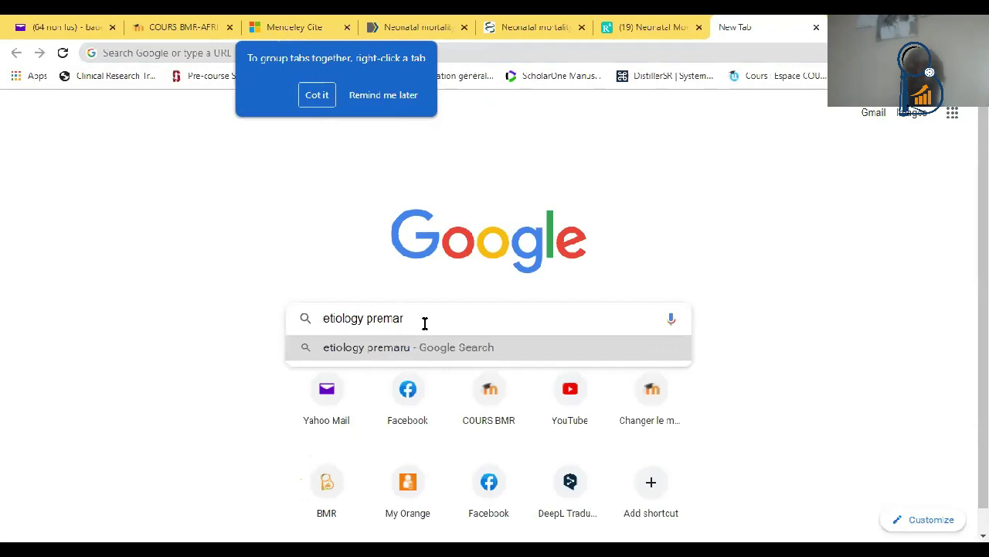
key(BackSpace)
key(BackSpace)
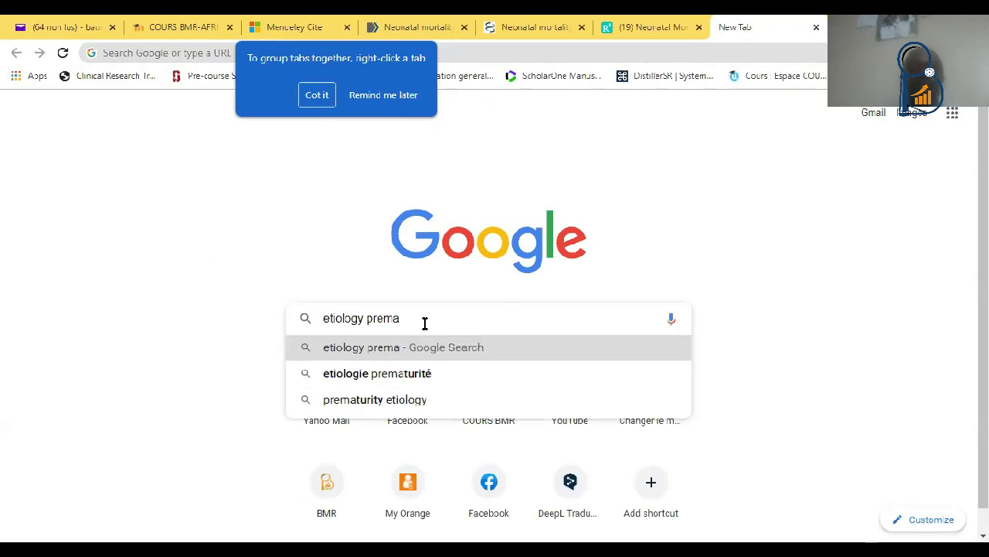
text(ture b)
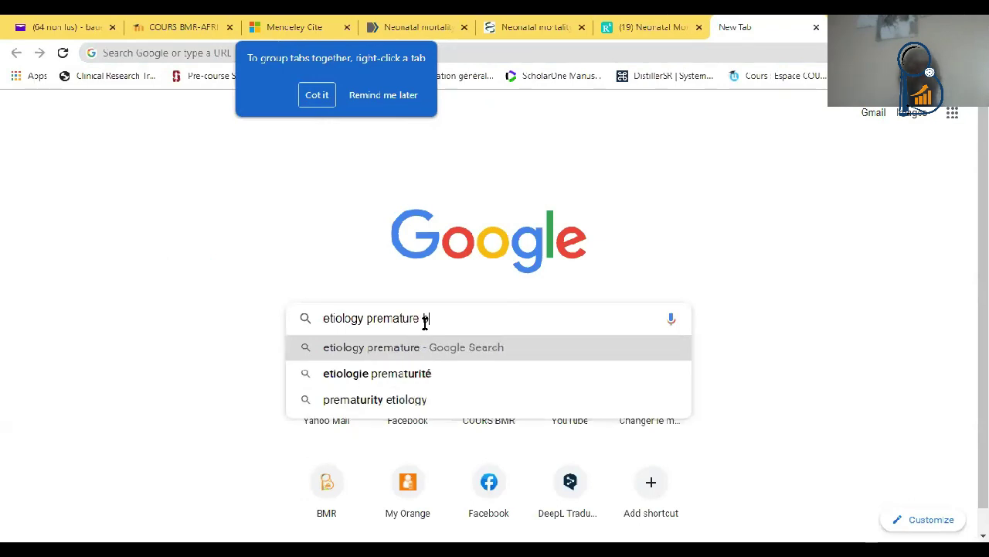
text(irths cameroon )
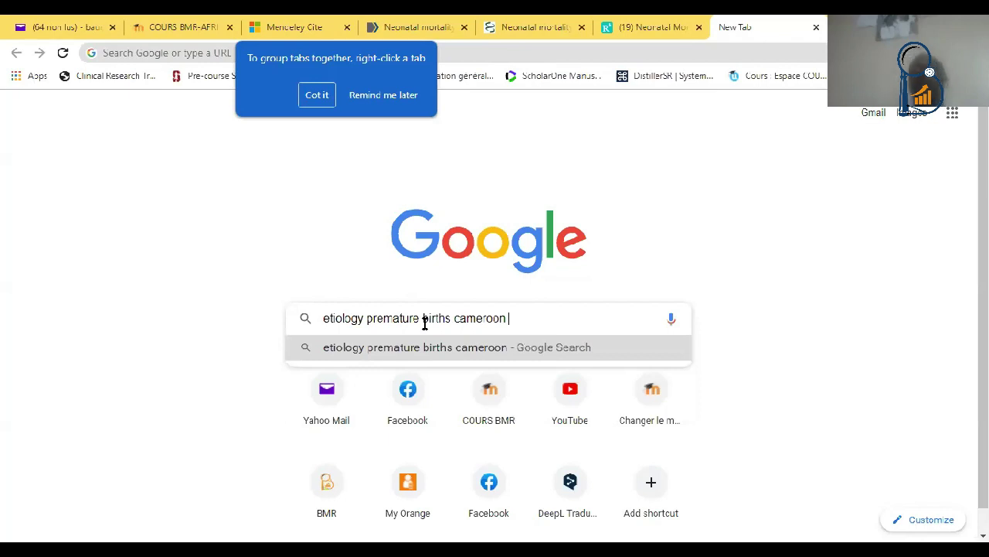
text(who)
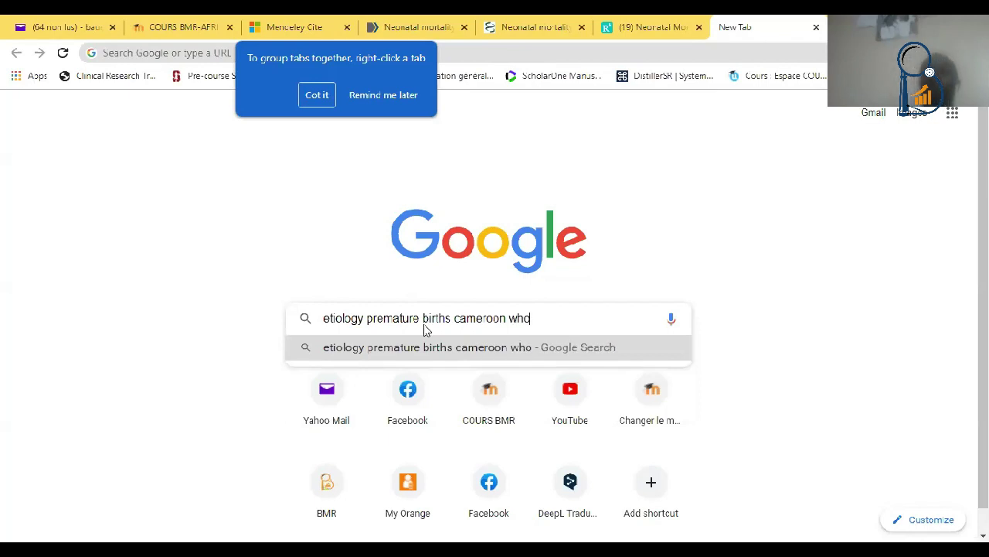
key(Return)
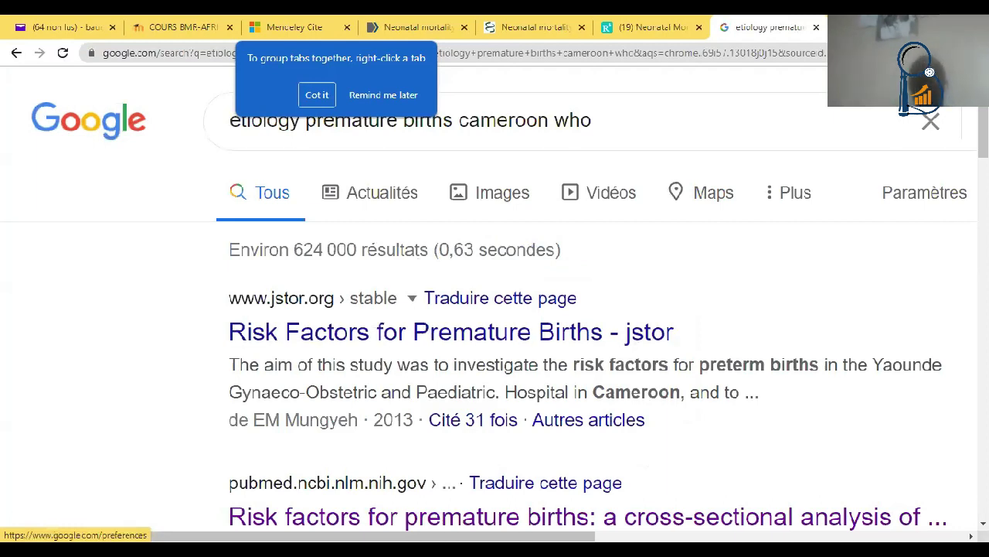
Step: Remove "cameroon" from the query, search for "etiology premature births who", and look through the results for World Health Organization sources
scroll(495, 309, down, 5)
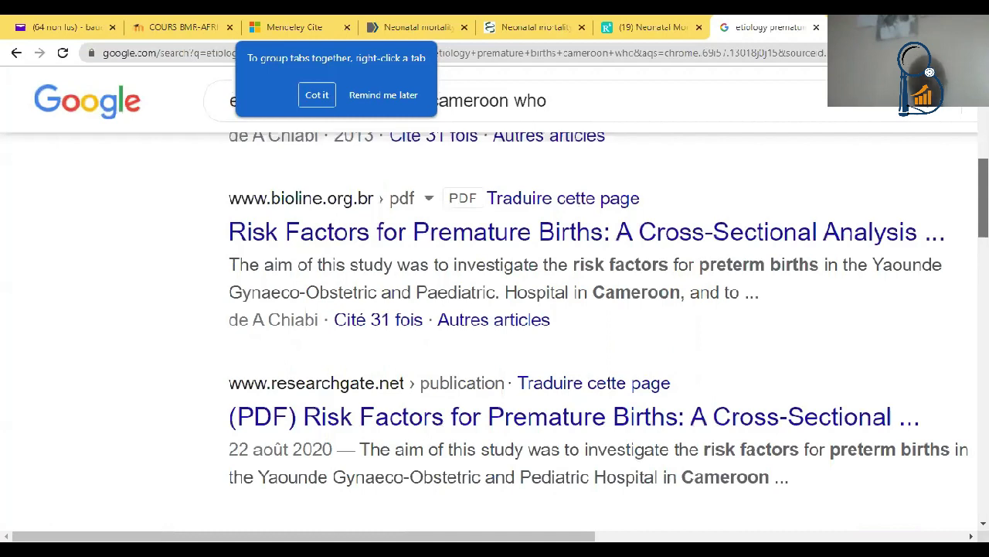
scroll(601, 137, up, 6)
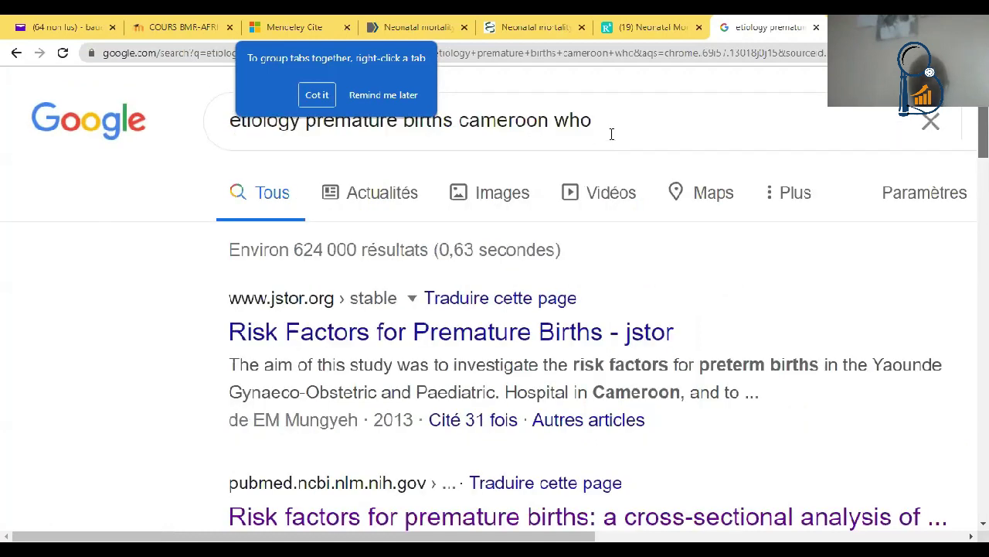
click(611, 134)
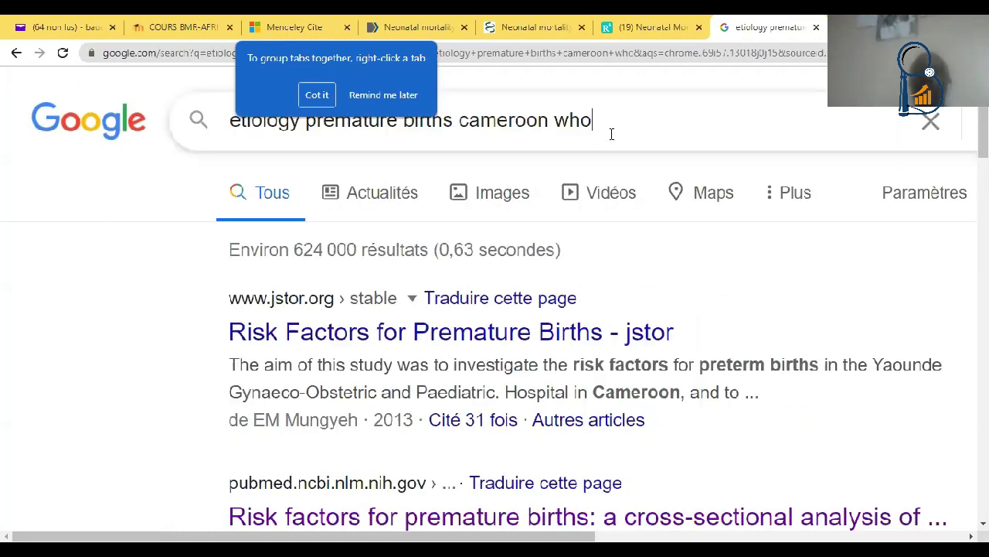
double_click(492, 129)
key(BackSpace)
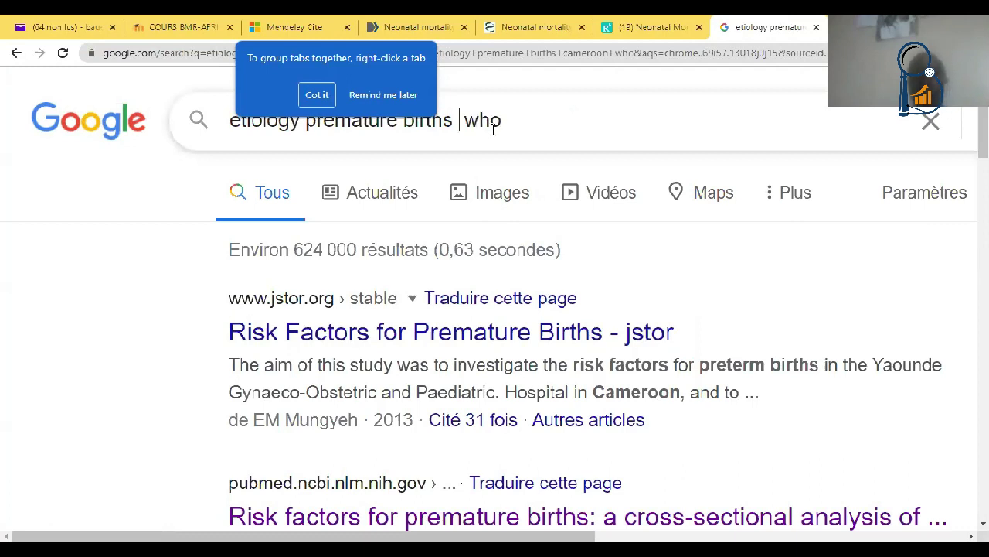
key(Return)
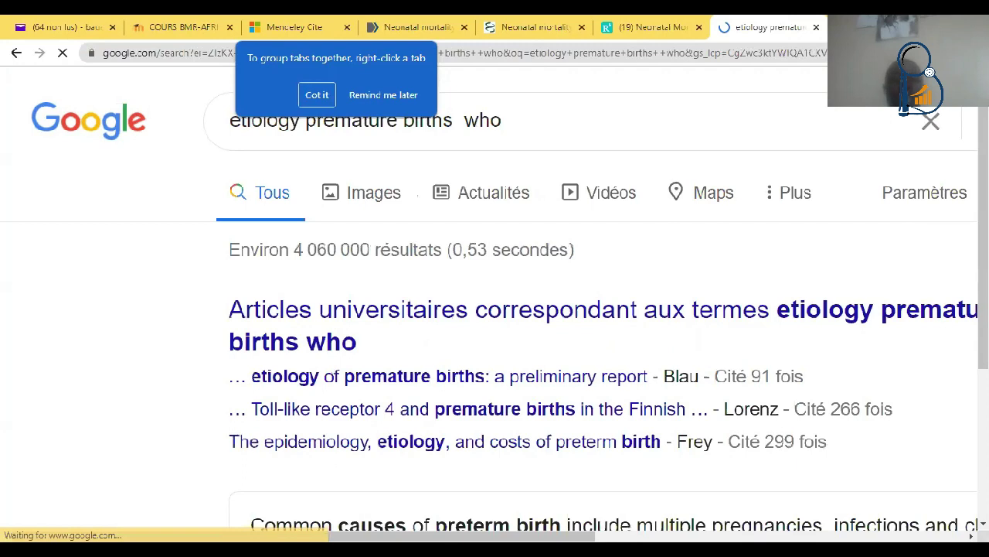
scroll(335, 342, down, 5)
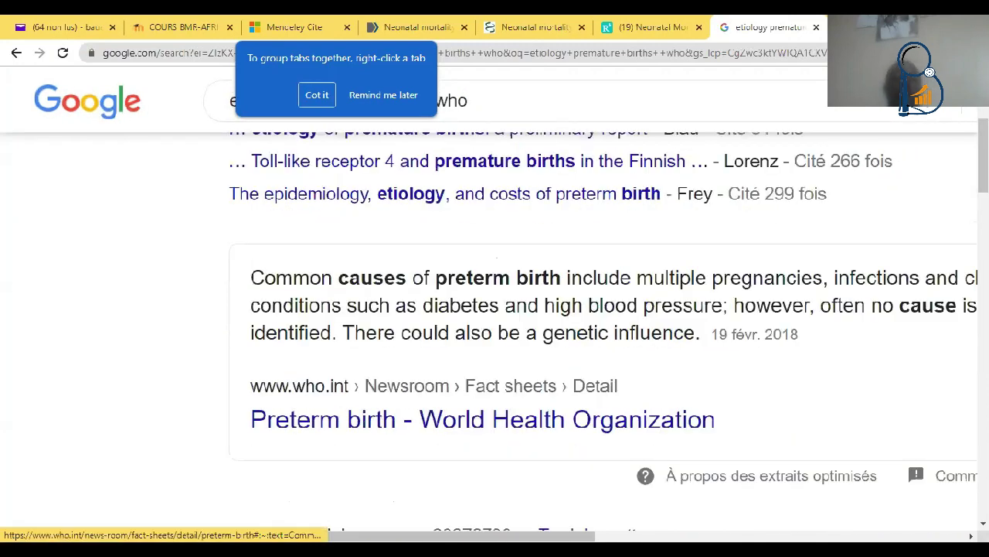
scroll(494, 325, down, 2)
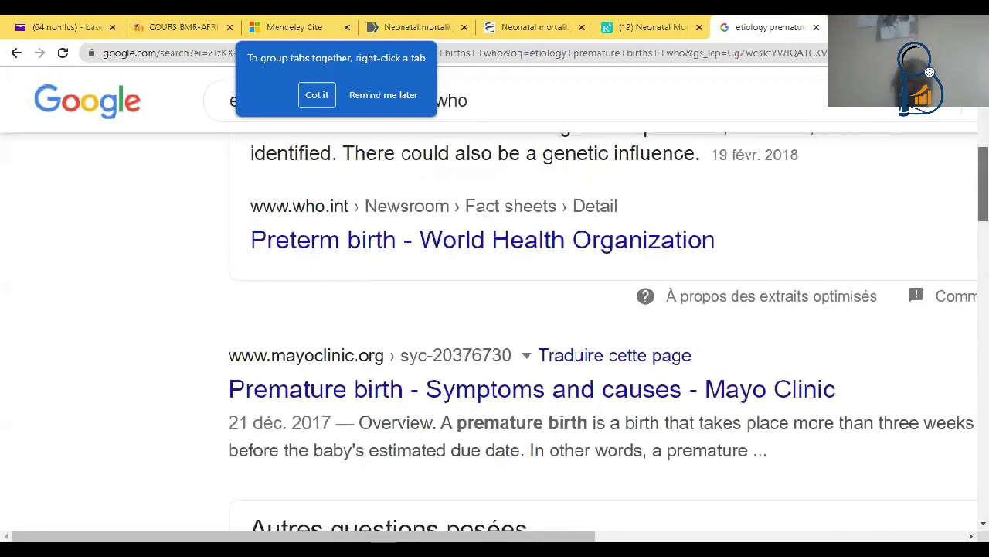
scroll(495, 325, up, 3)
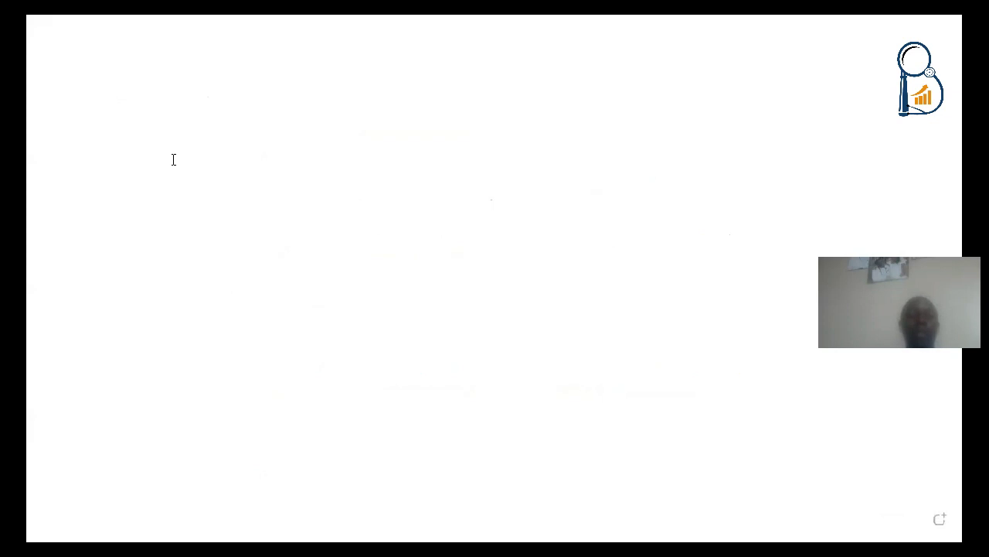
Step: Switch to the blank whiteboard and add a text box in its upper part reading "HINARI"
click(124, 163)
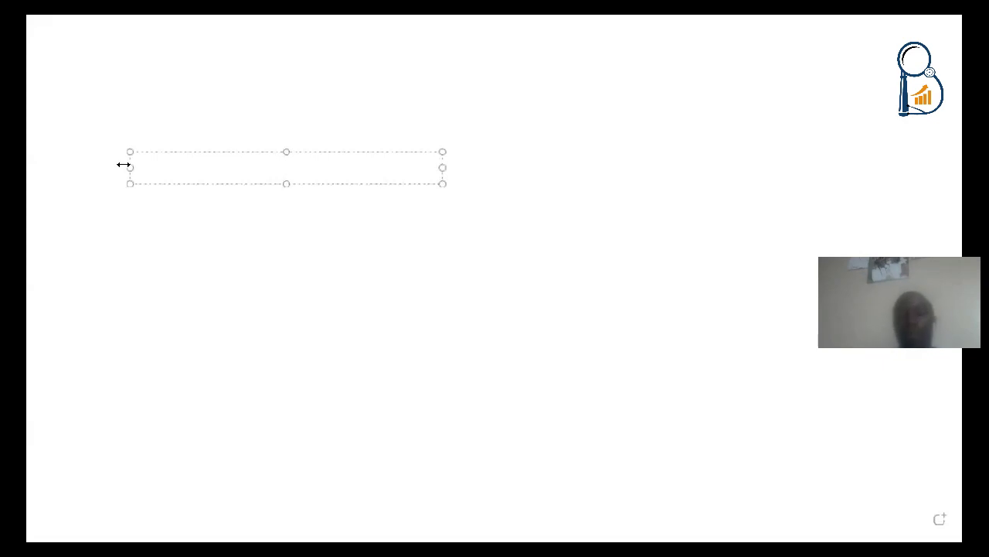
text(HINARI)
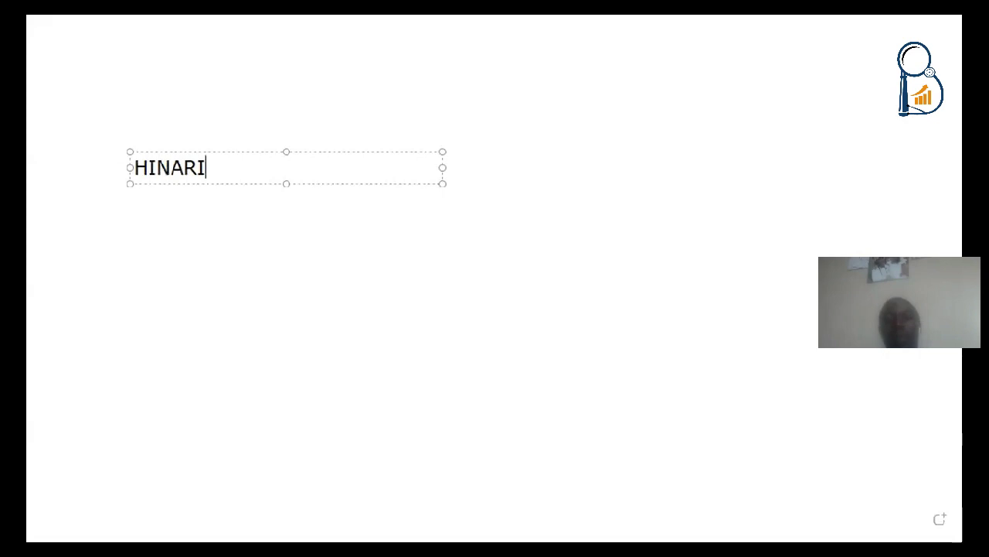
text( :)
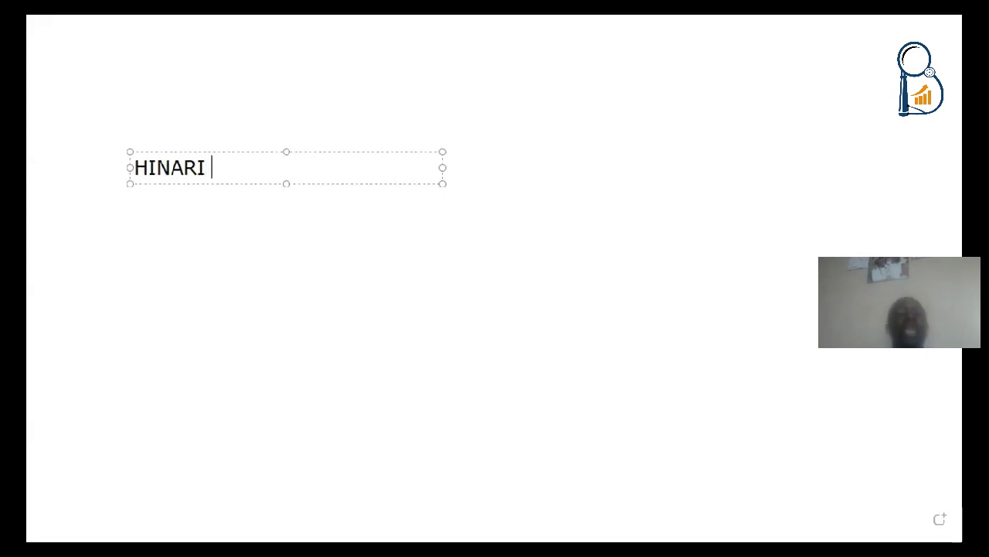